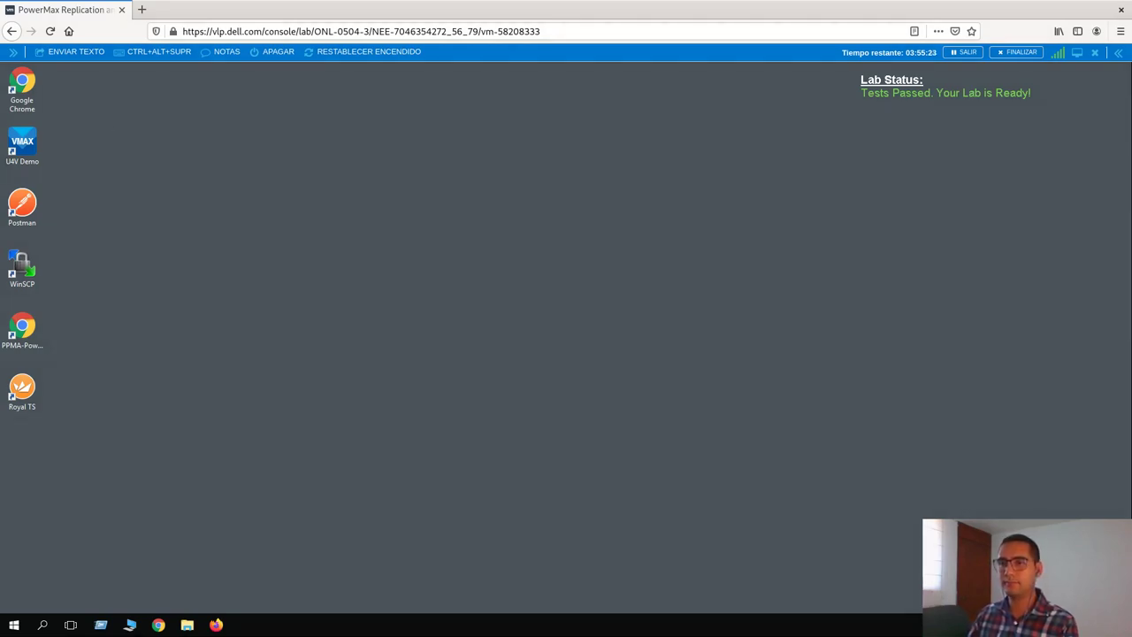
Step: Open the U4V Demo and log in to Unisphere for PowerMax with the user name and password
double_click(22, 146)
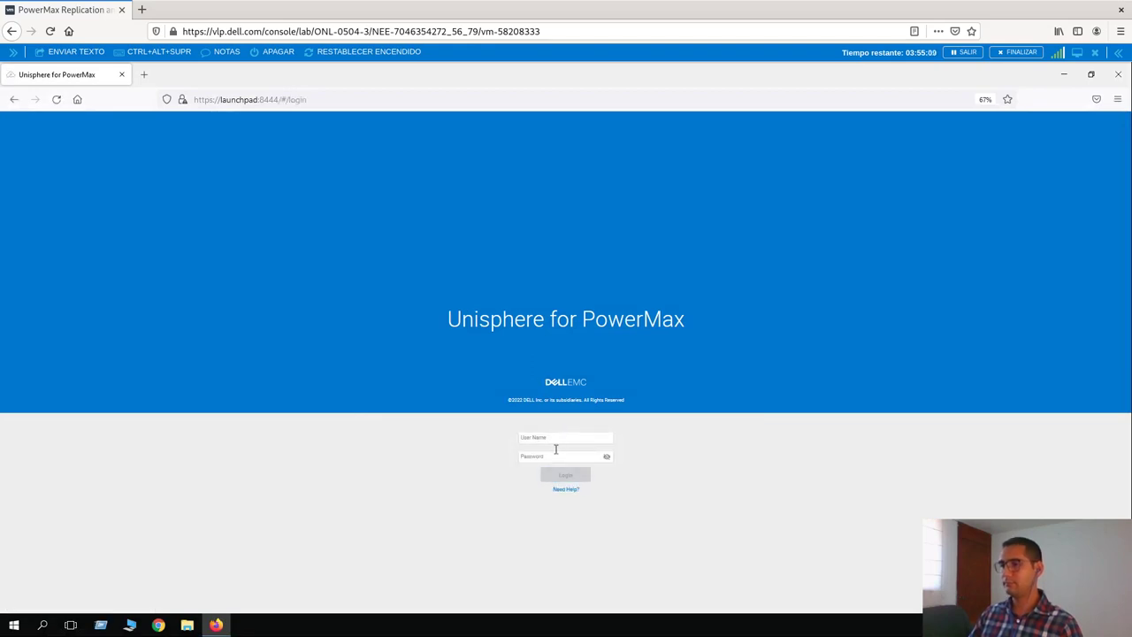
left_click(555, 438)
left_click(543, 451)
left_click(567, 478)
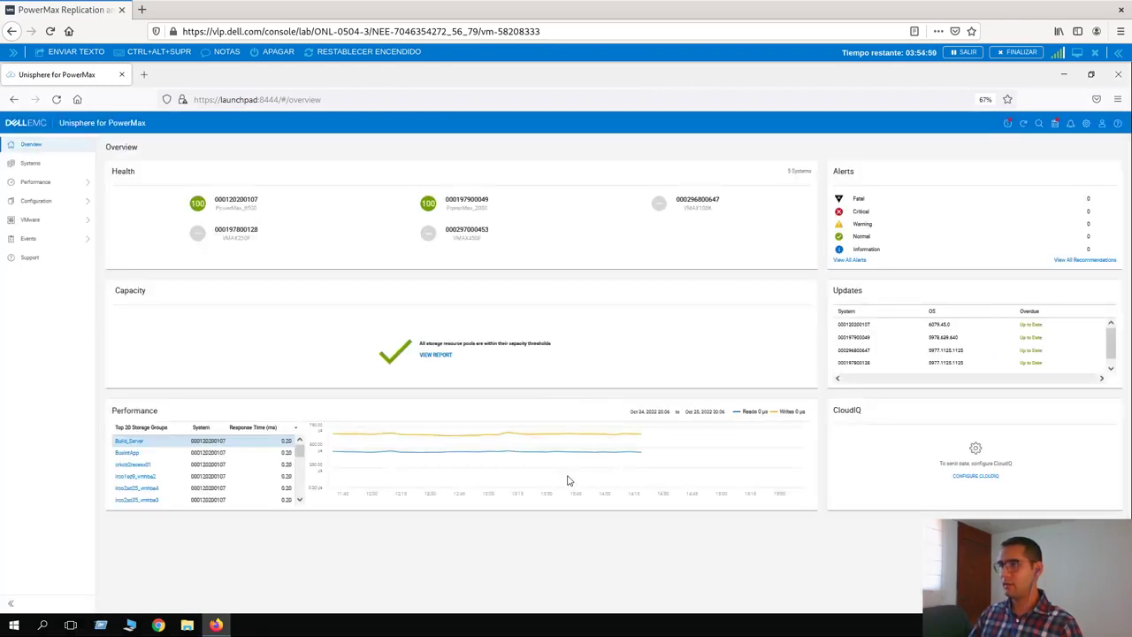
Step: Open the list of storage groups for the PowerMax_8500 system, with the page at 100% zoom
left_click(985, 100)
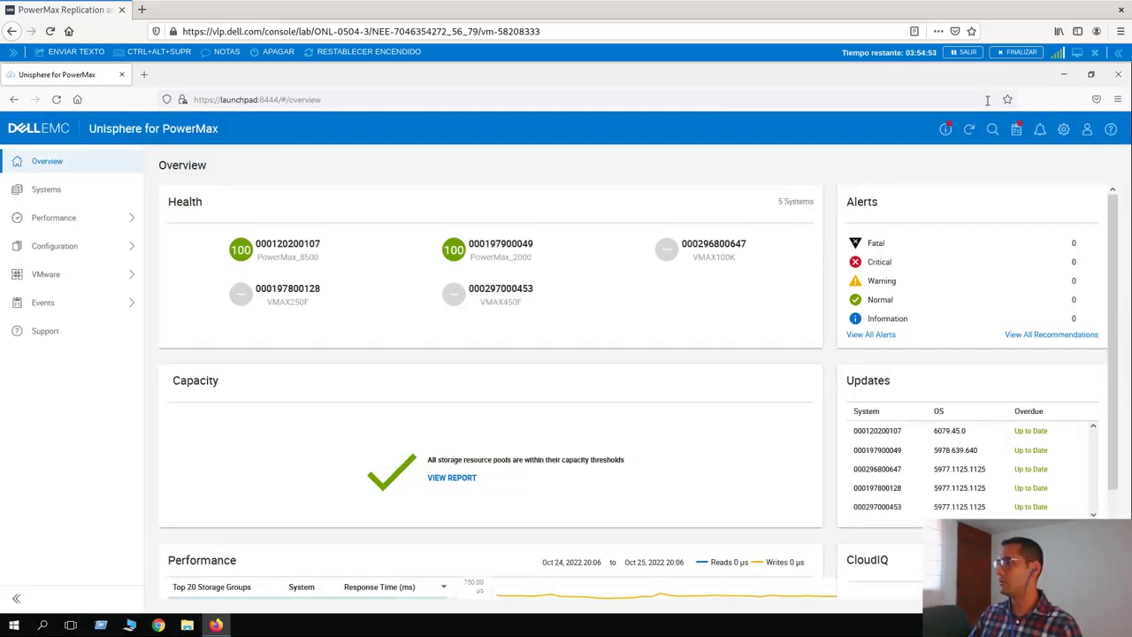
left_click(280, 254)
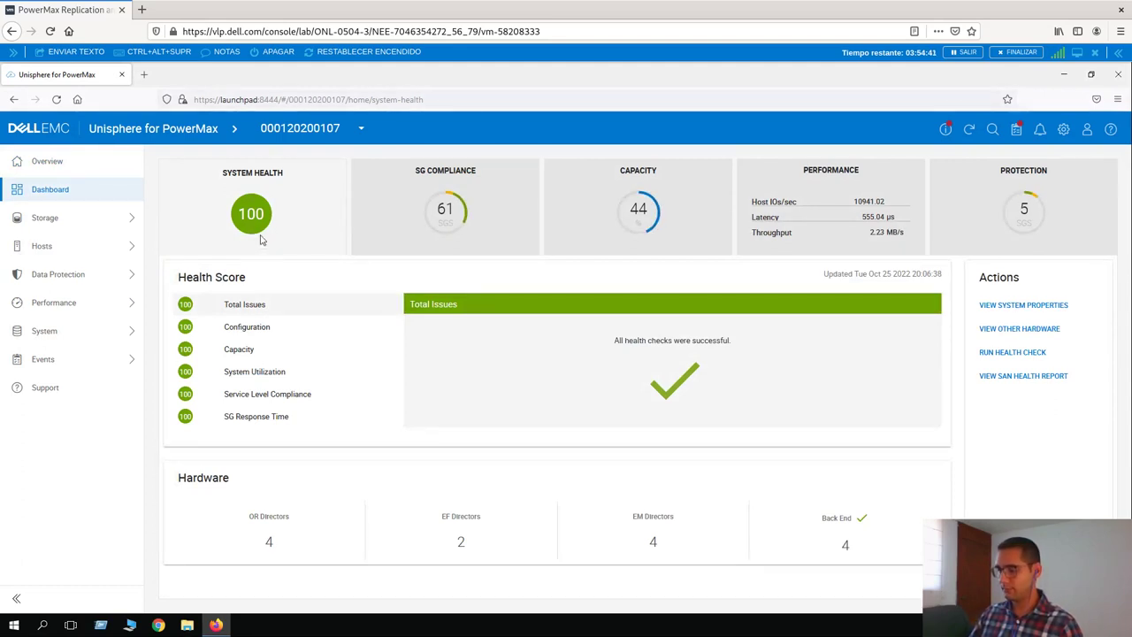
left_click(75, 219)
left_click(77, 245)
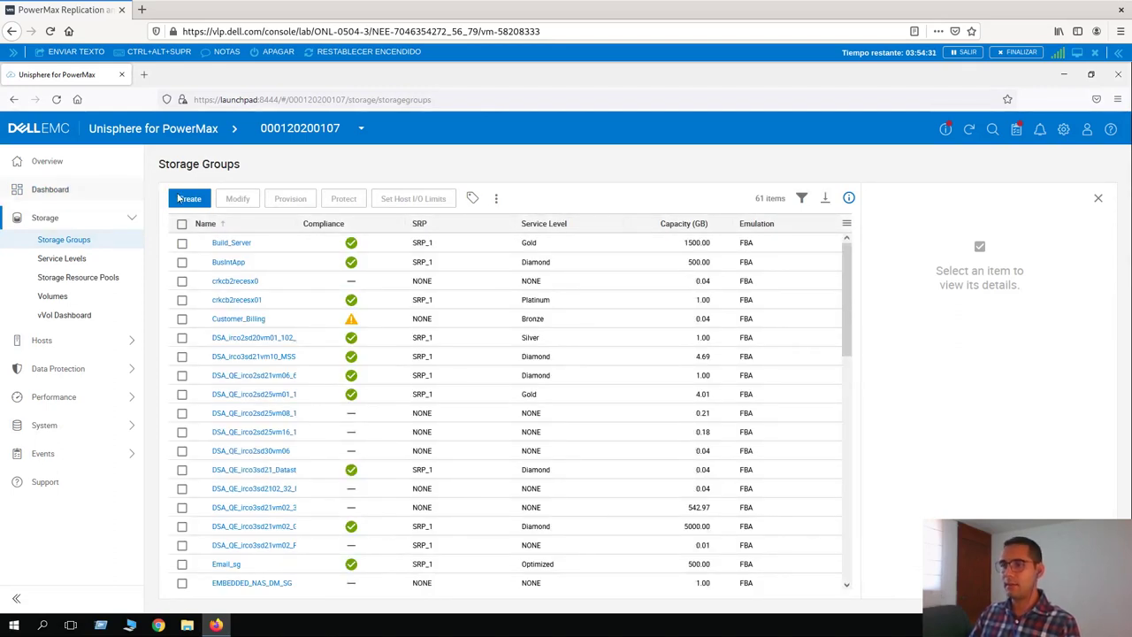
Step: Create a storage group named snapvx_demo with 4 volumes of 4 GB each, running the task immediately
left_click(183, 199)
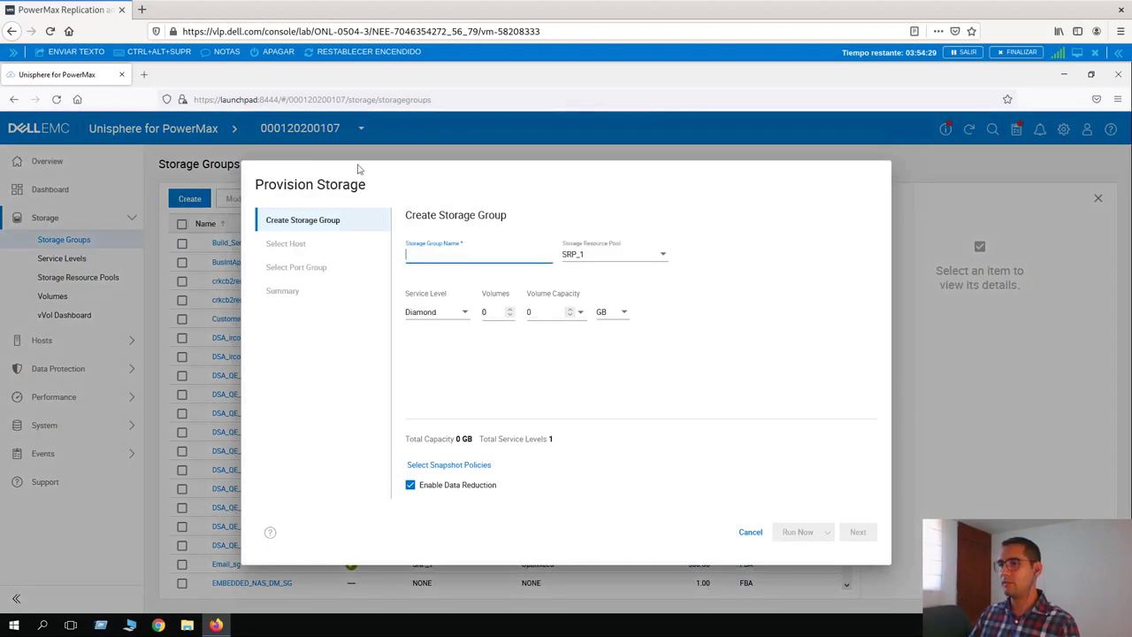
type("snapvx")
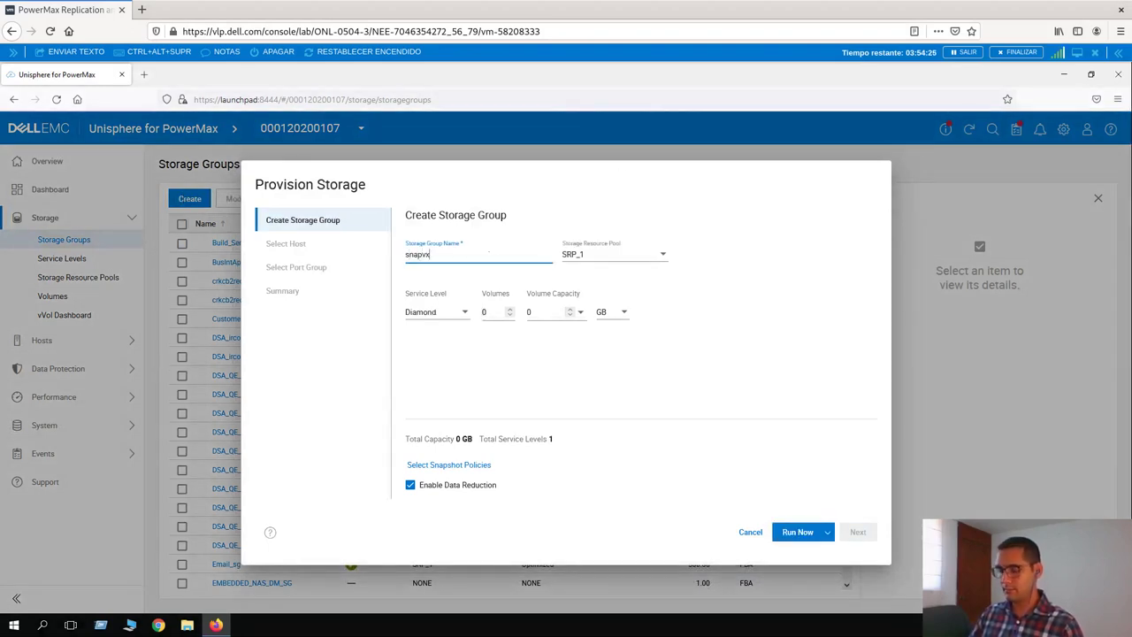
type("_demo")
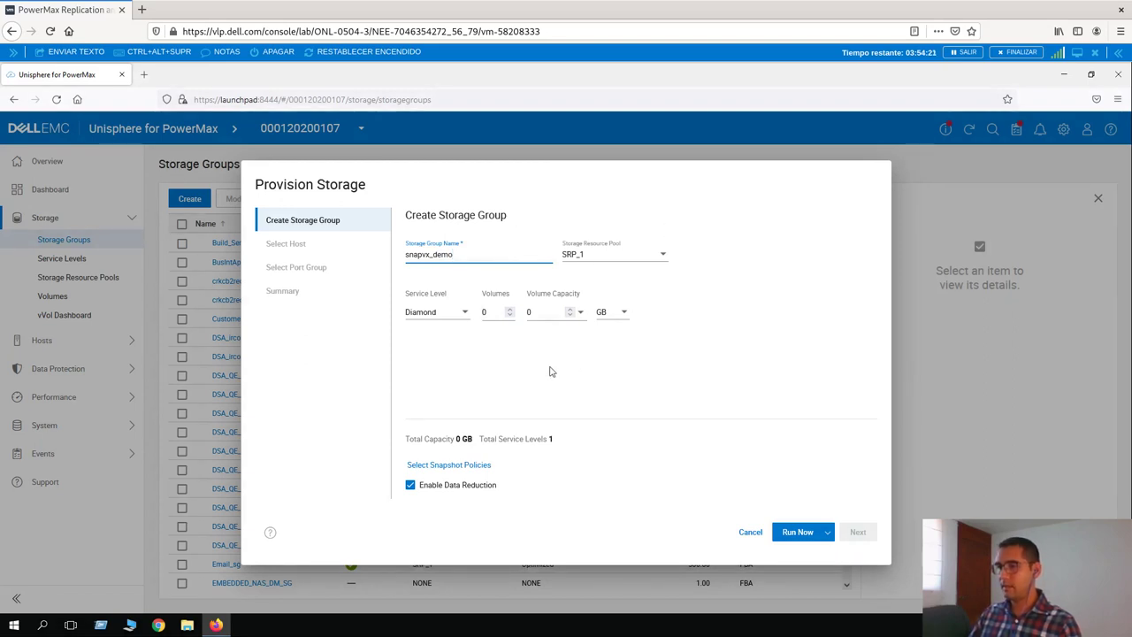
left_click(492, 312)
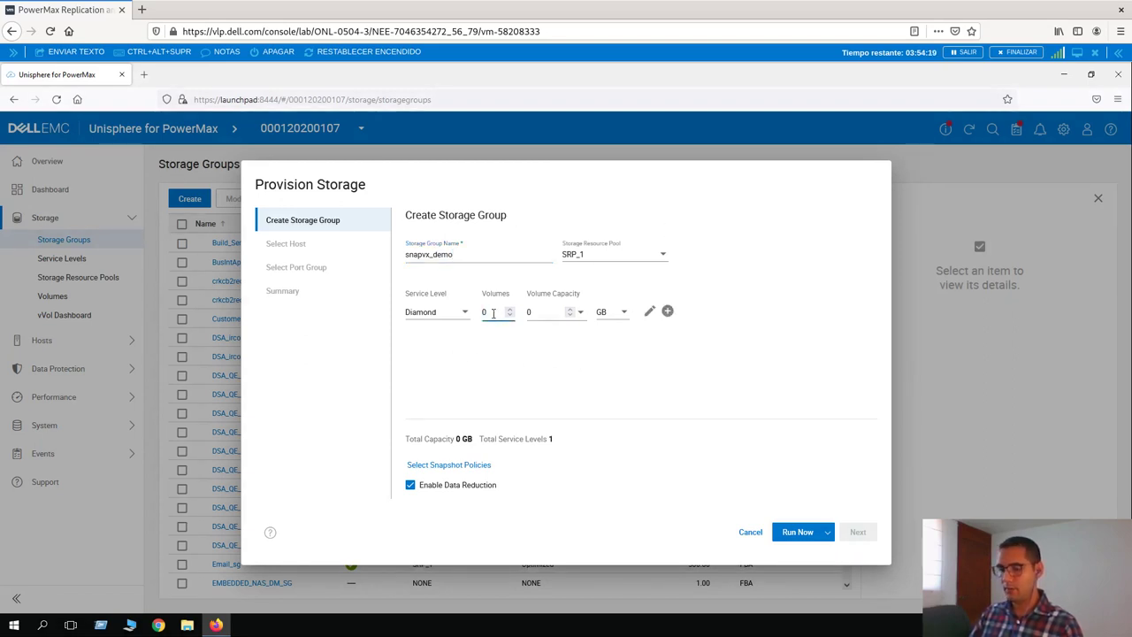
type("4")
left_click(549, 312)
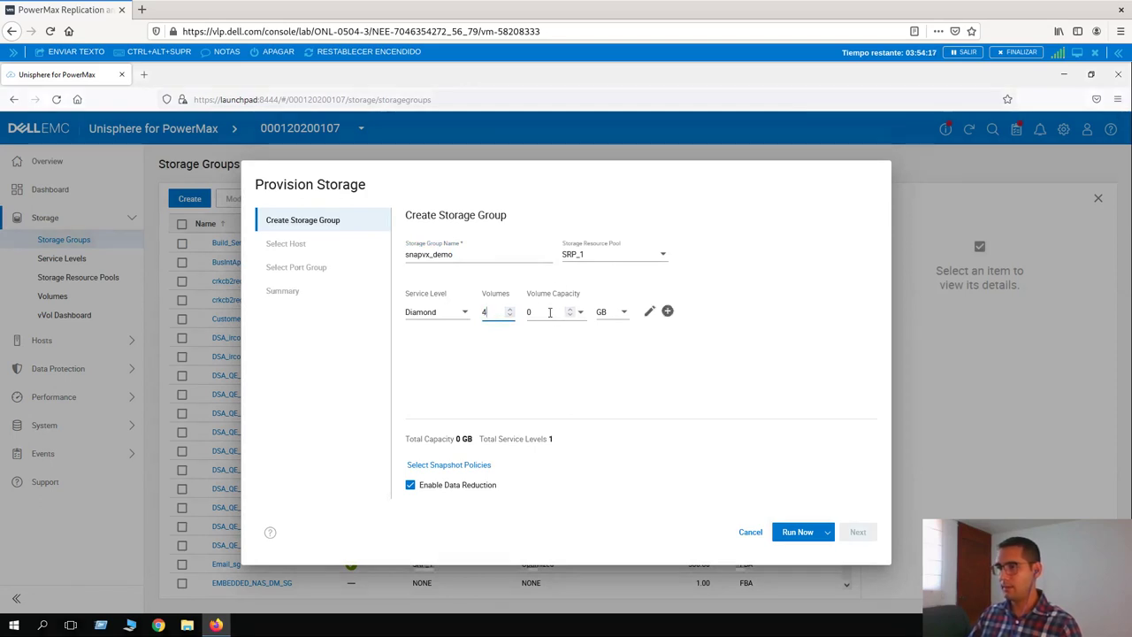
type("4")
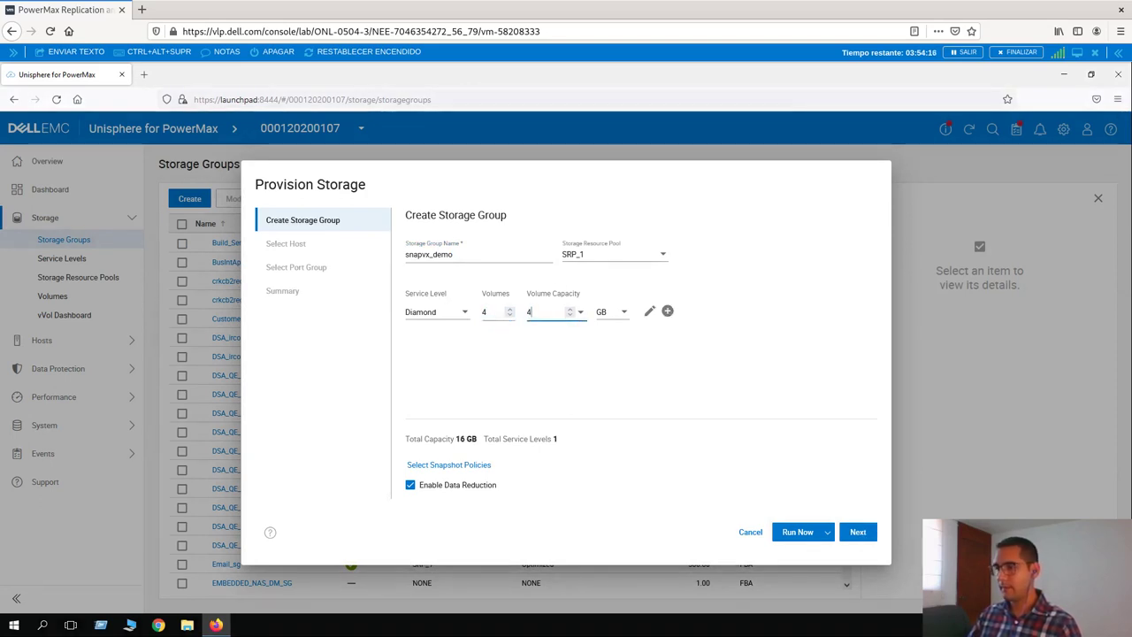
left_click(802, 526)
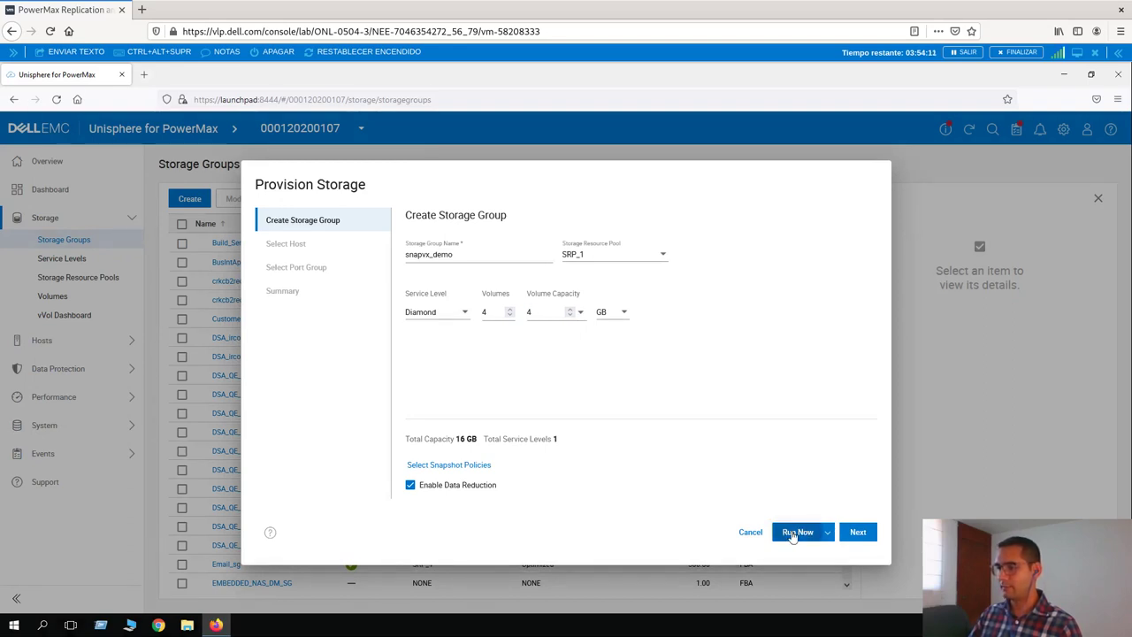
left_click(797, 538)
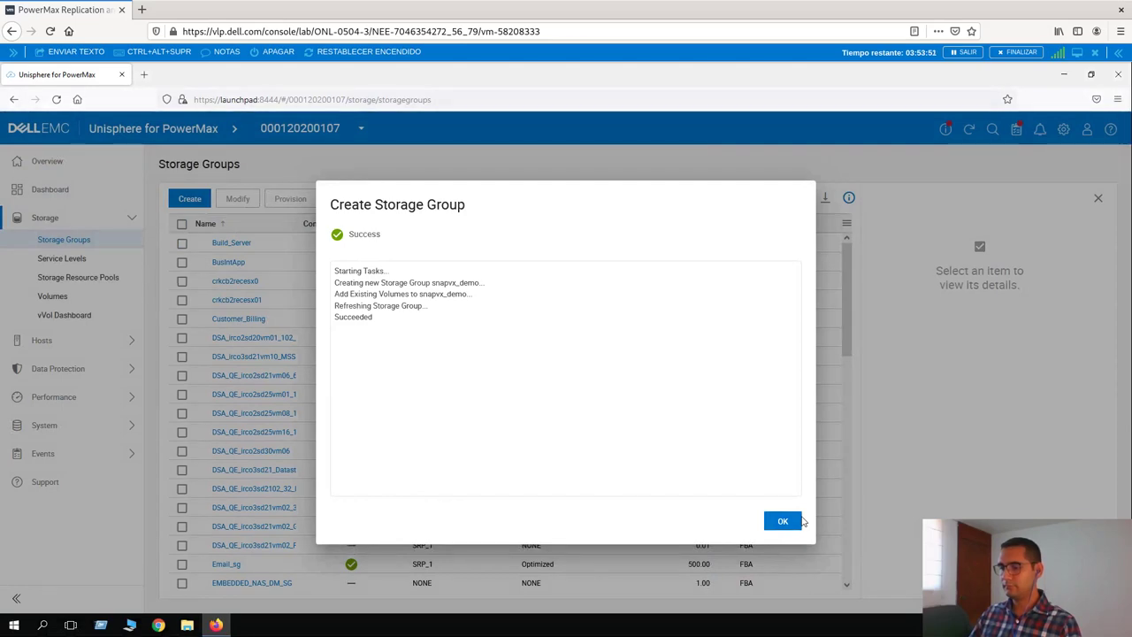
left_click(782, 520)
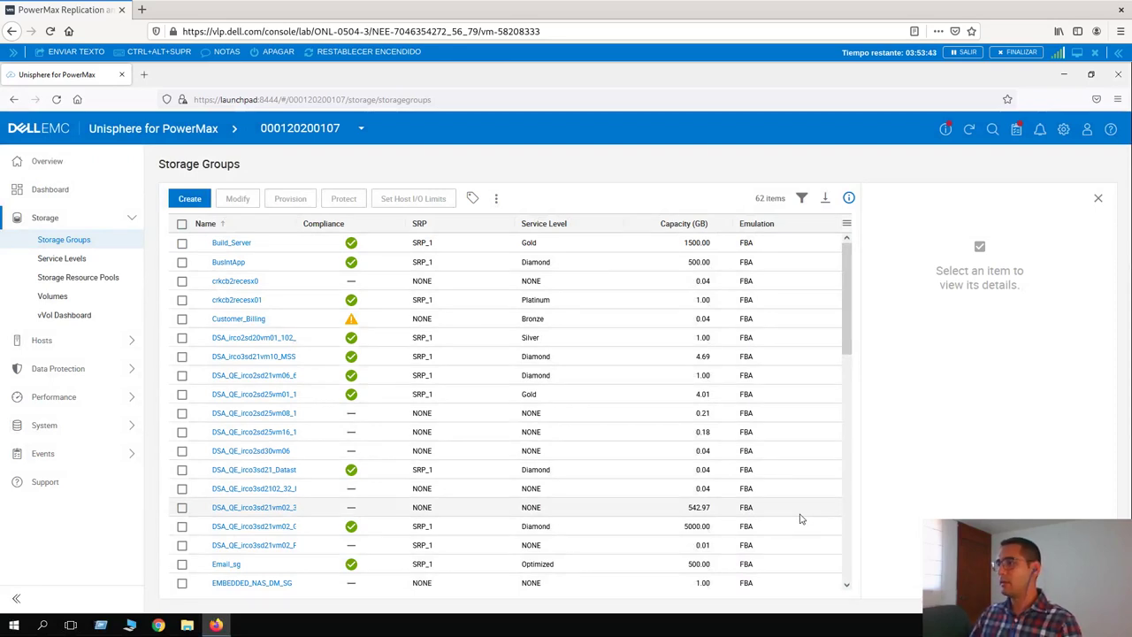
Step: Filter the storage groups by the name snapv, select snapvx_demo and check its snapshot policies, snapshots and cloud snapshots
left_click(803, 198)
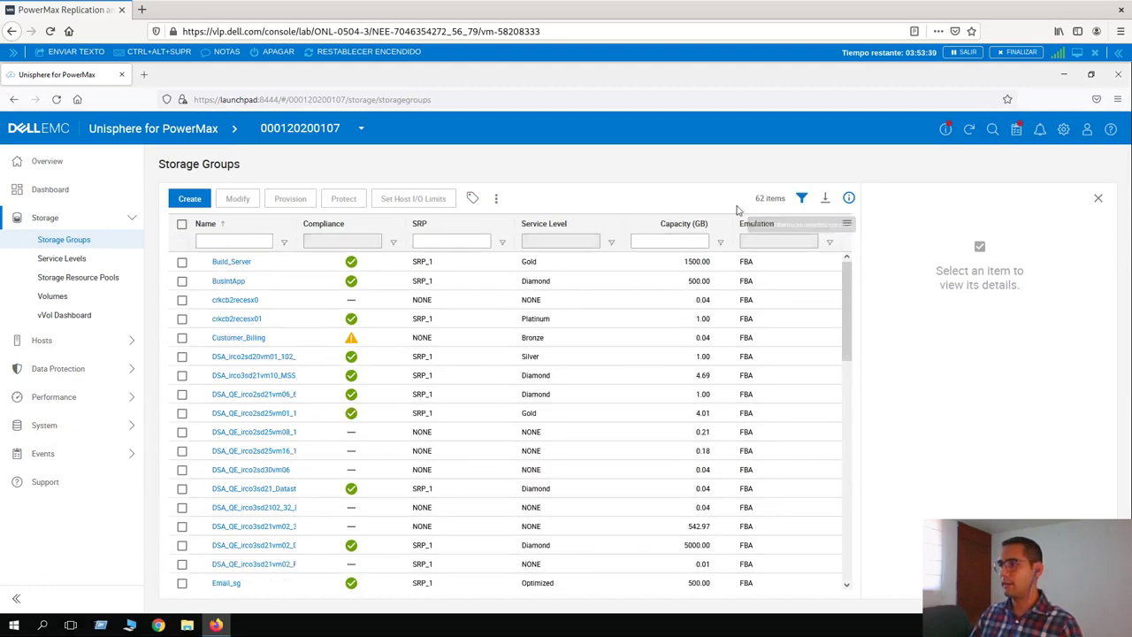
left_click(226, 242)
type("snap")
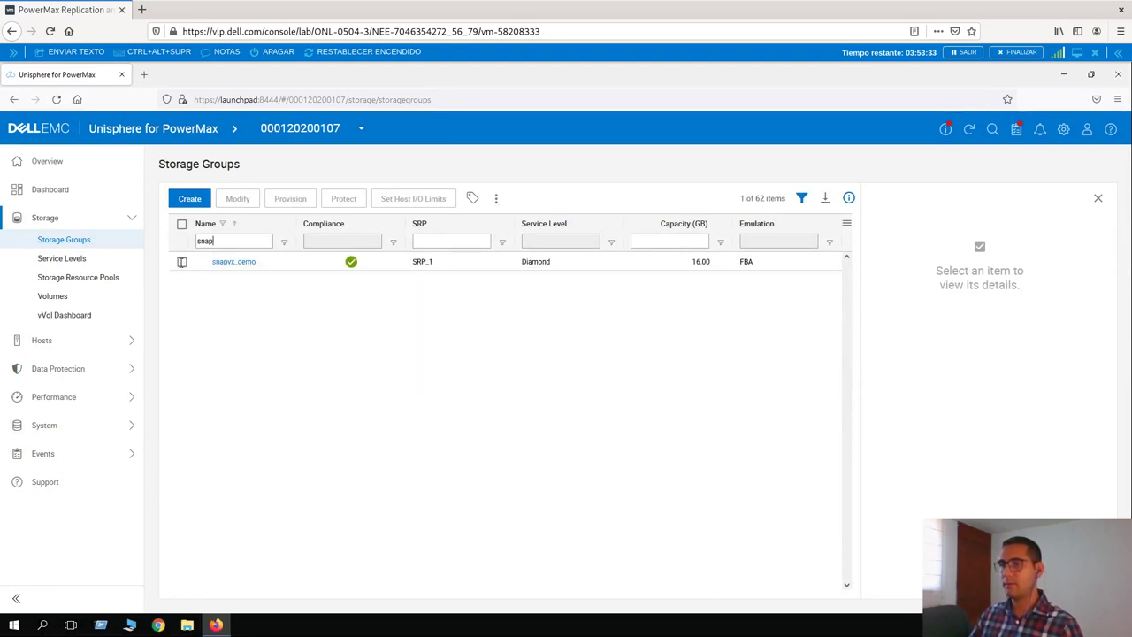
left_click(182, 262)
left_click(182, 262)
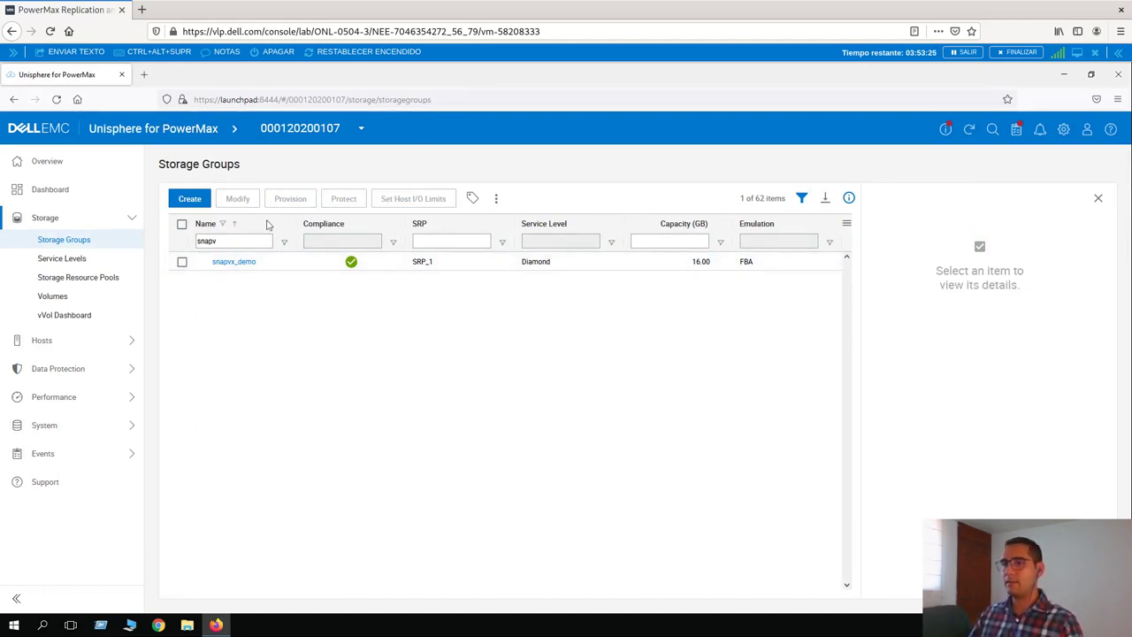
left_click(182, 263)
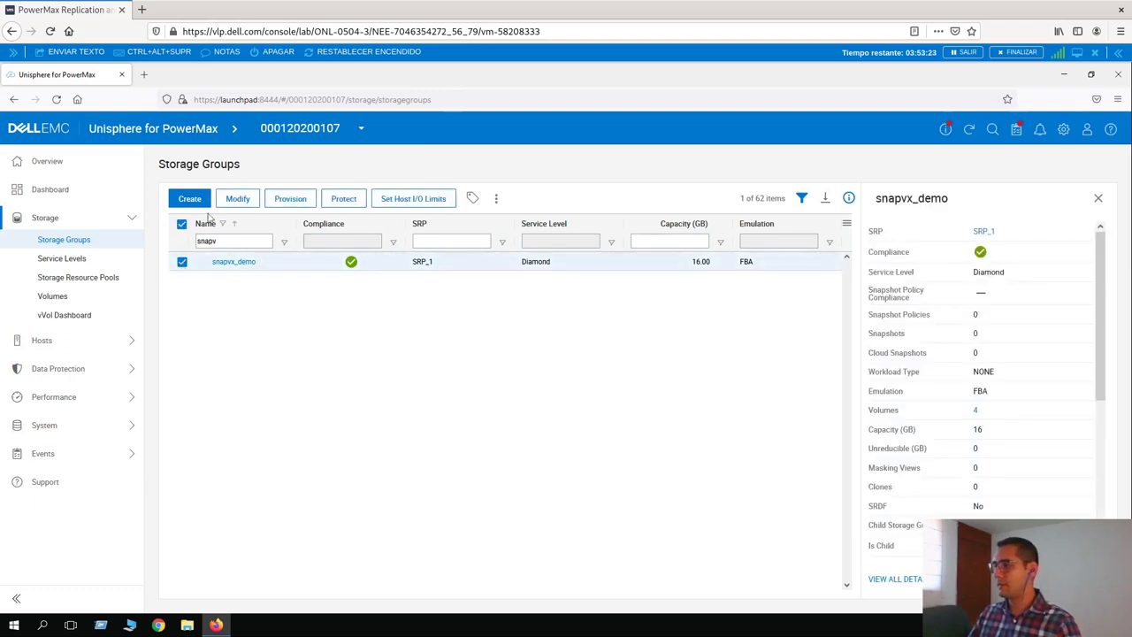
double_click(978, 315)
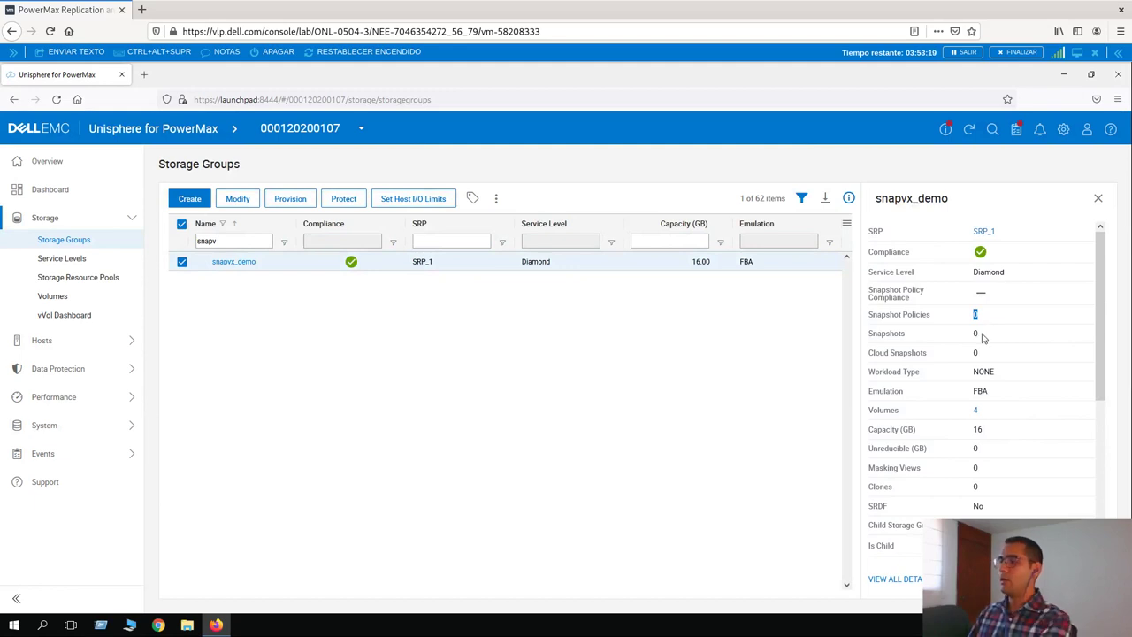
double_click(976, 334)
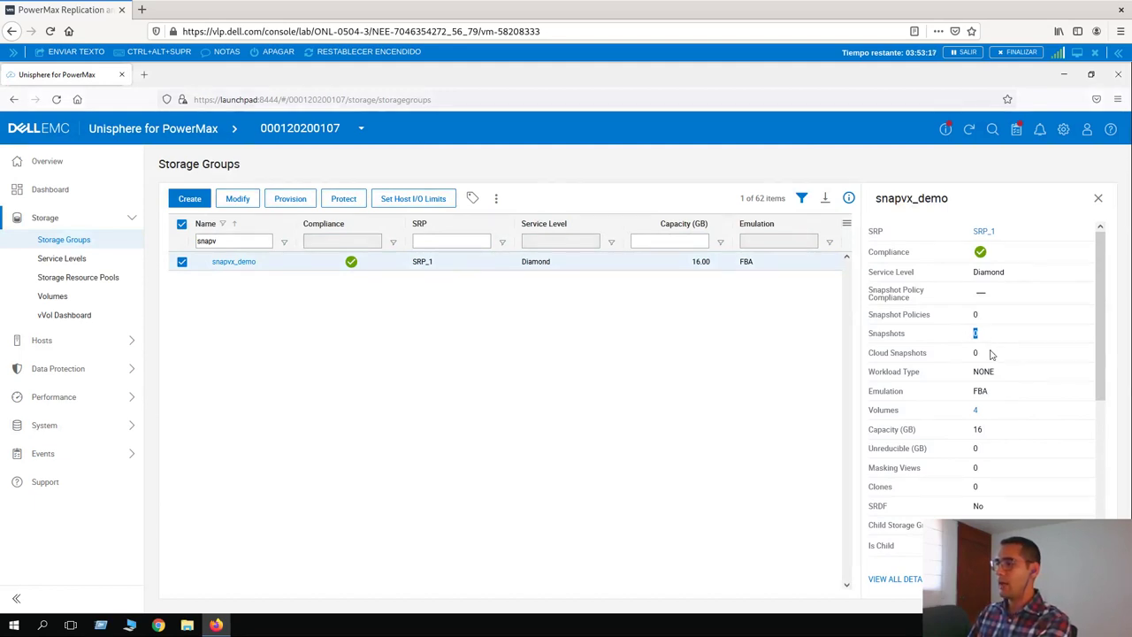
double_click(974, 351)
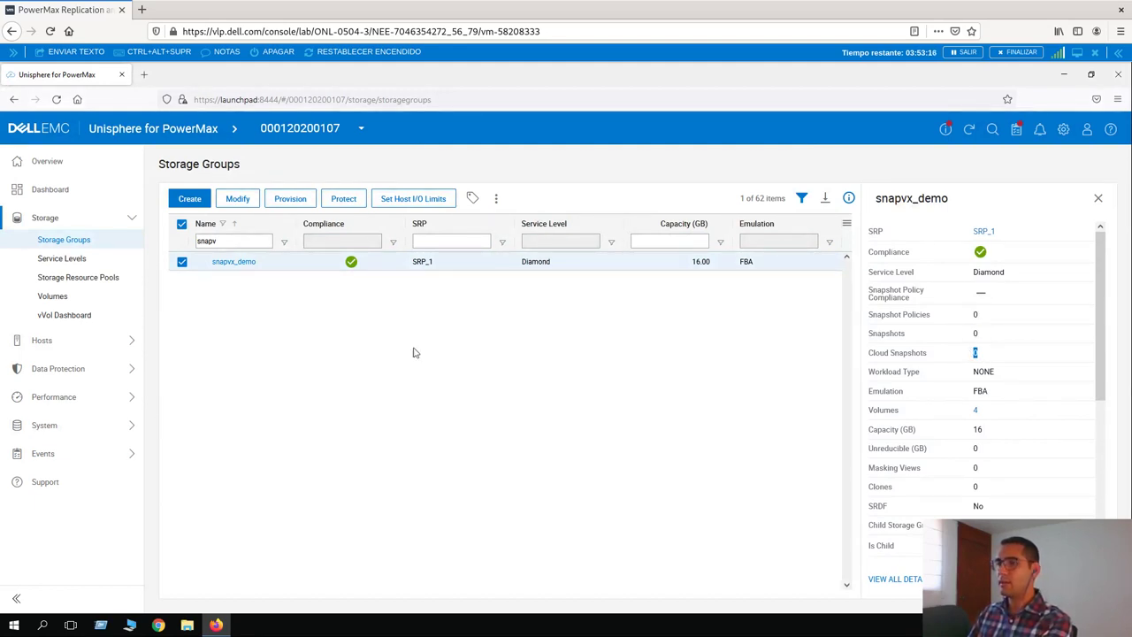
Step: Start protecting snapvx_demo with a new local SnapVX snapshot named snapshot_1
left_click(344, 201)
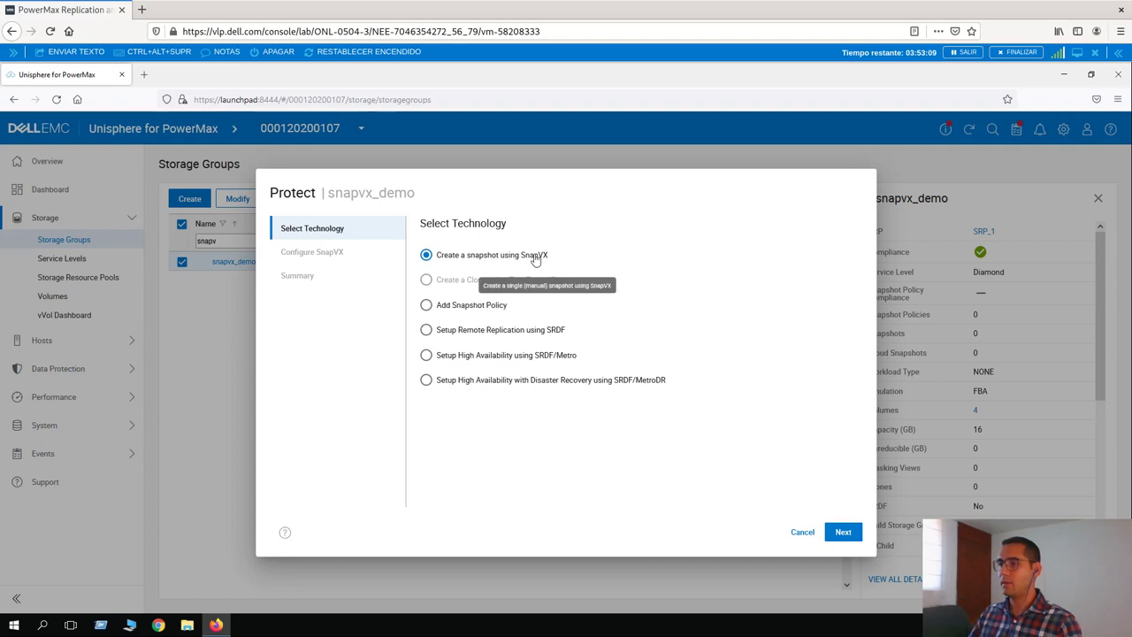
left_click(843, 533)
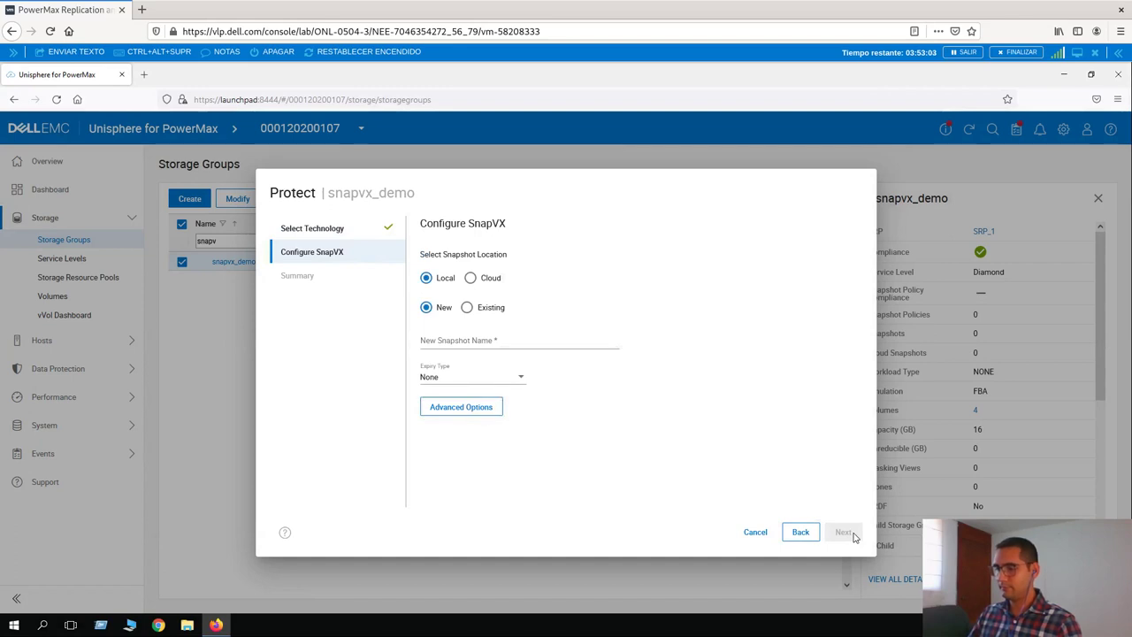
left_click(453, 339)
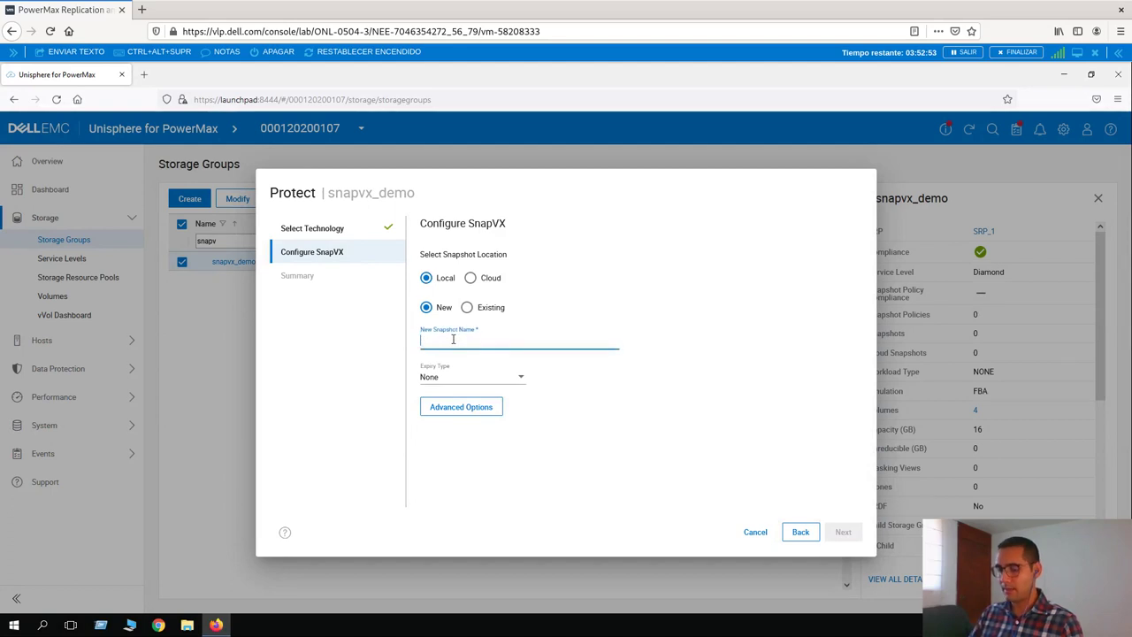
type("snapshot_1")
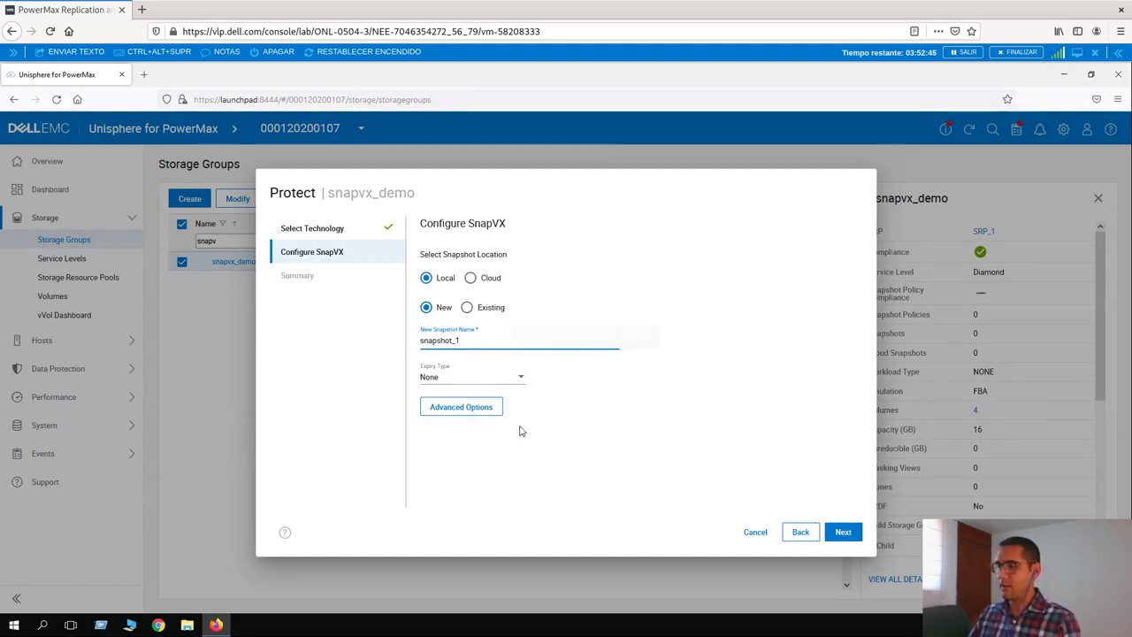
Step: Set the snapshot's expiry to a Time To Live of 1 day and 6 hours, and create it immediately
left_click(512, 380)
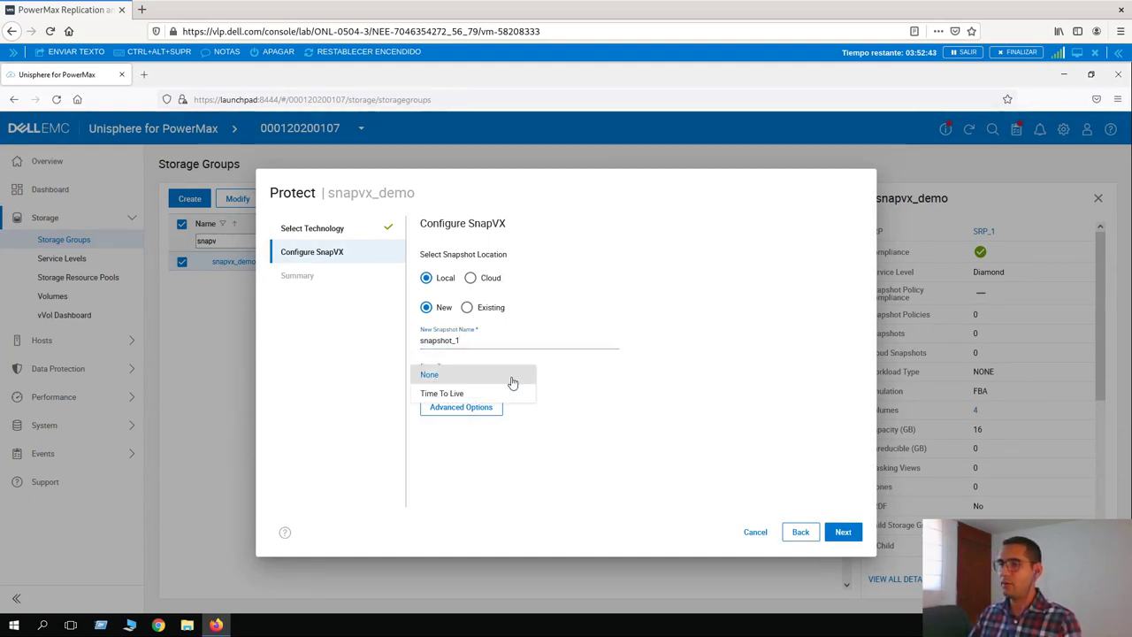
left_click(477, 393)
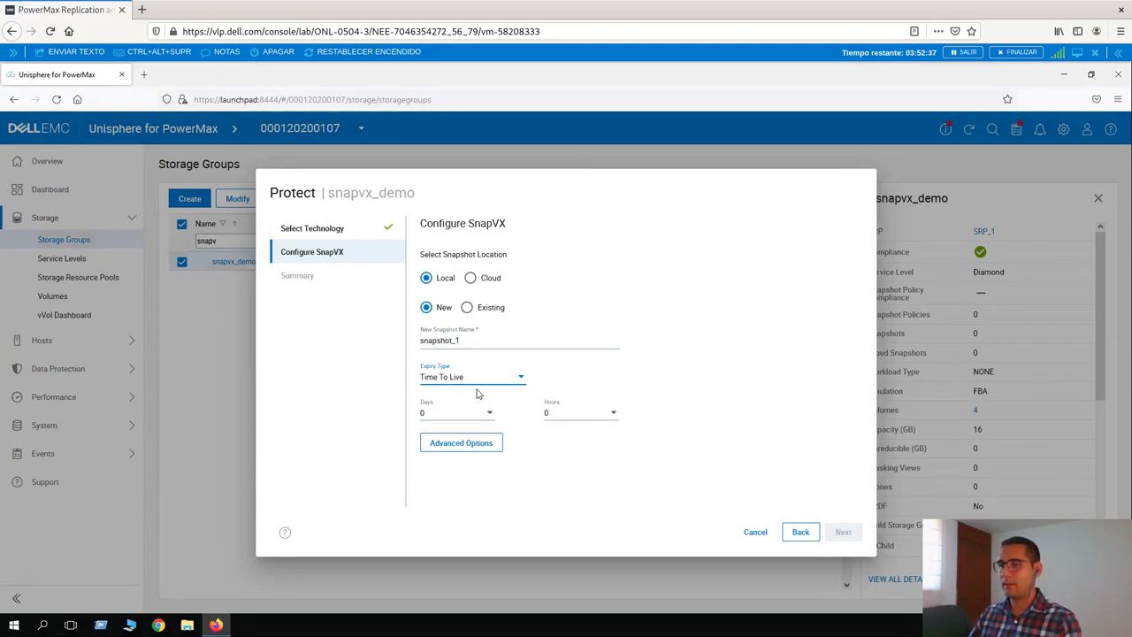
left_click(491, 417)
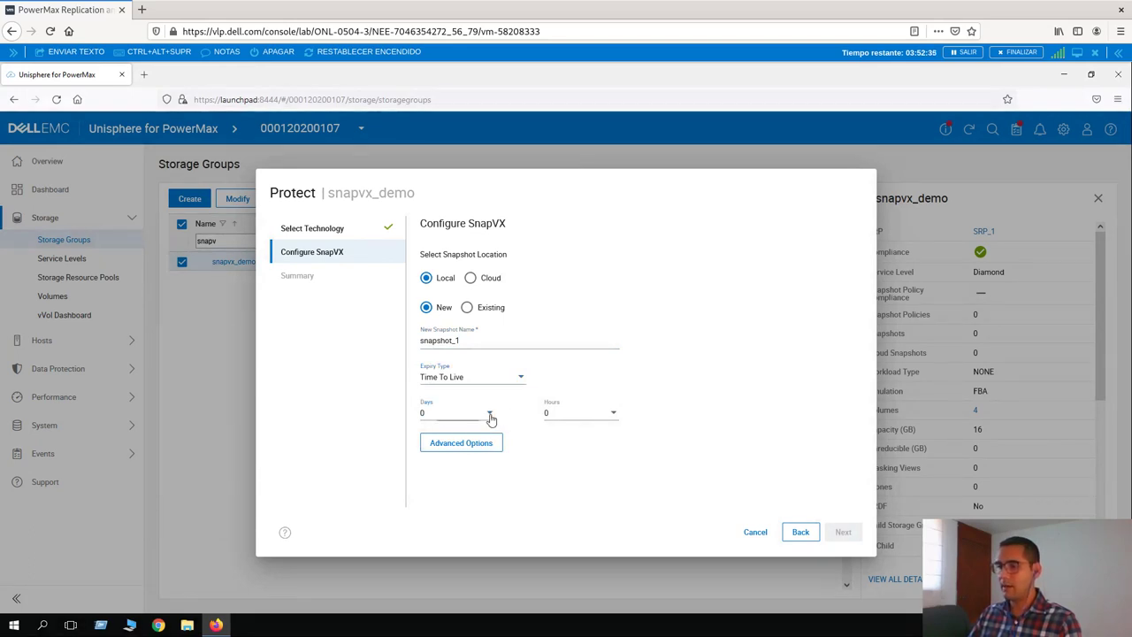
left_click(490, 418)
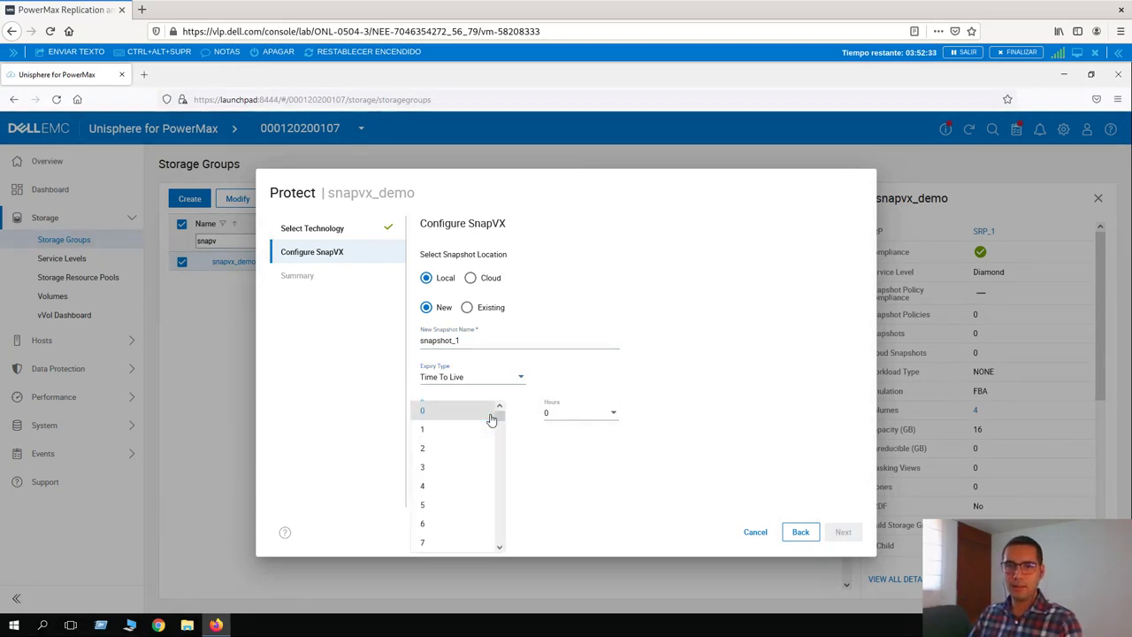
left_click(481, 431)
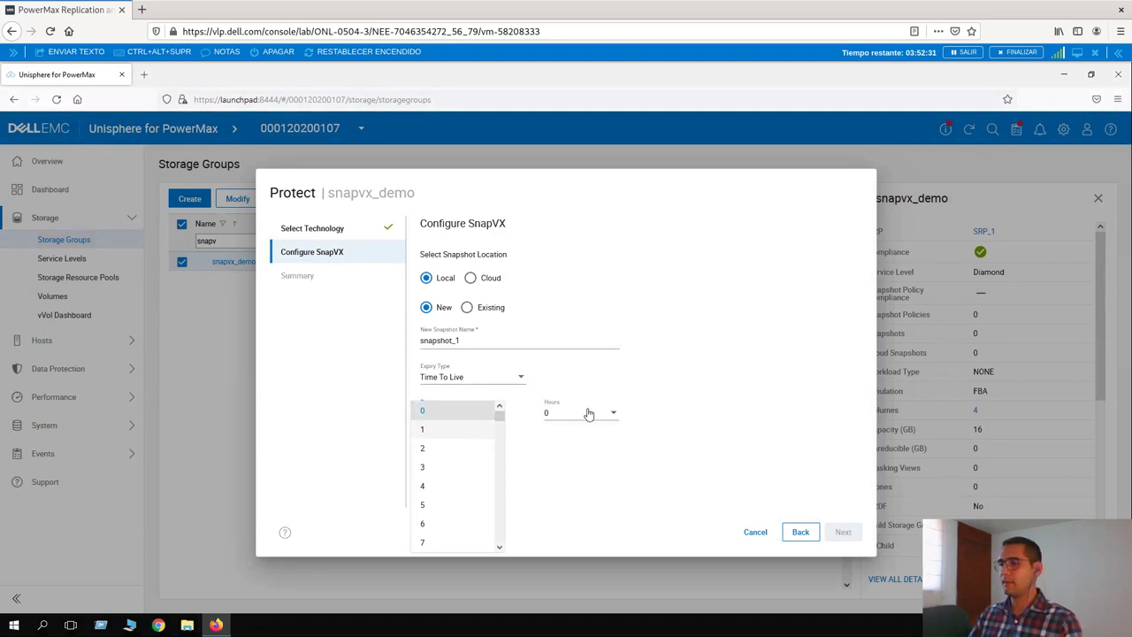
left_click(589, 415)
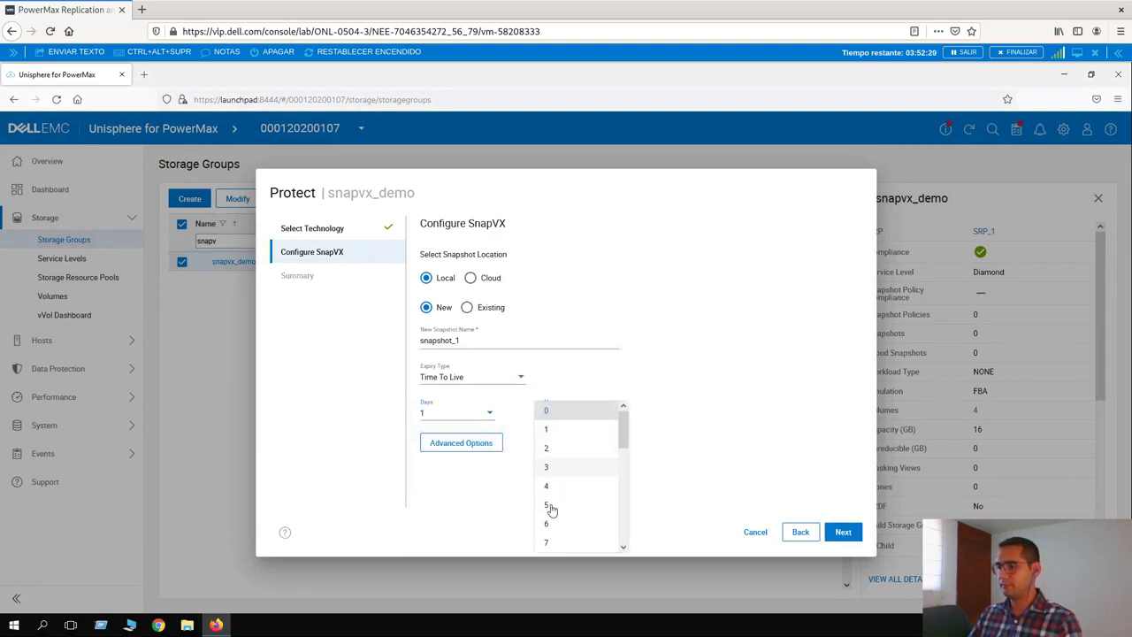
scroll(572, 461, "down", 1)
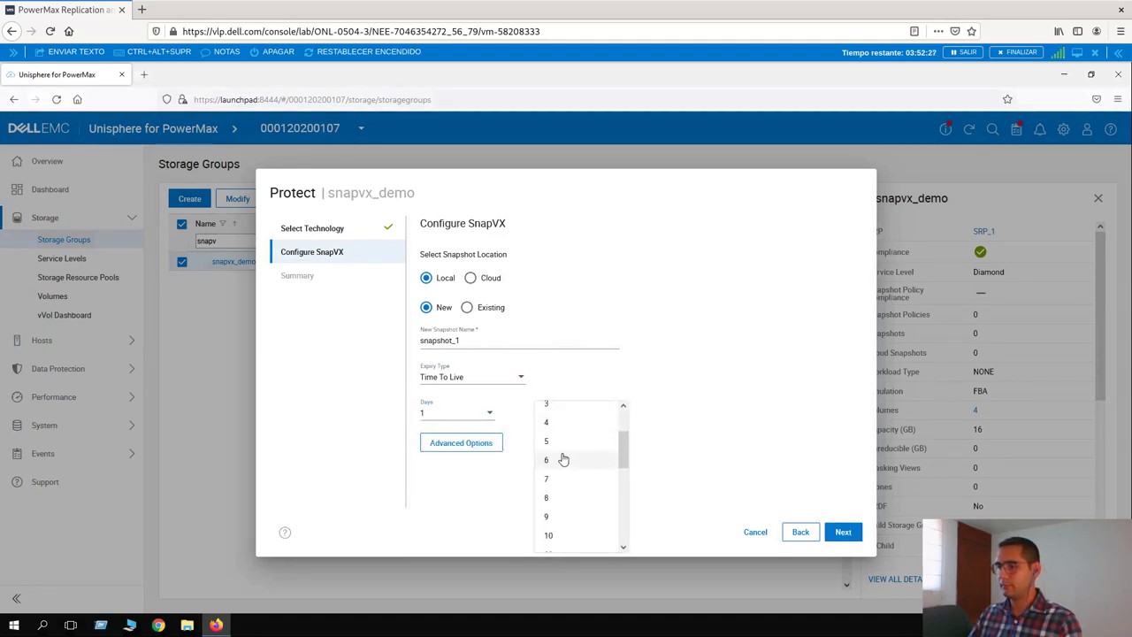
left_click(546, 462)
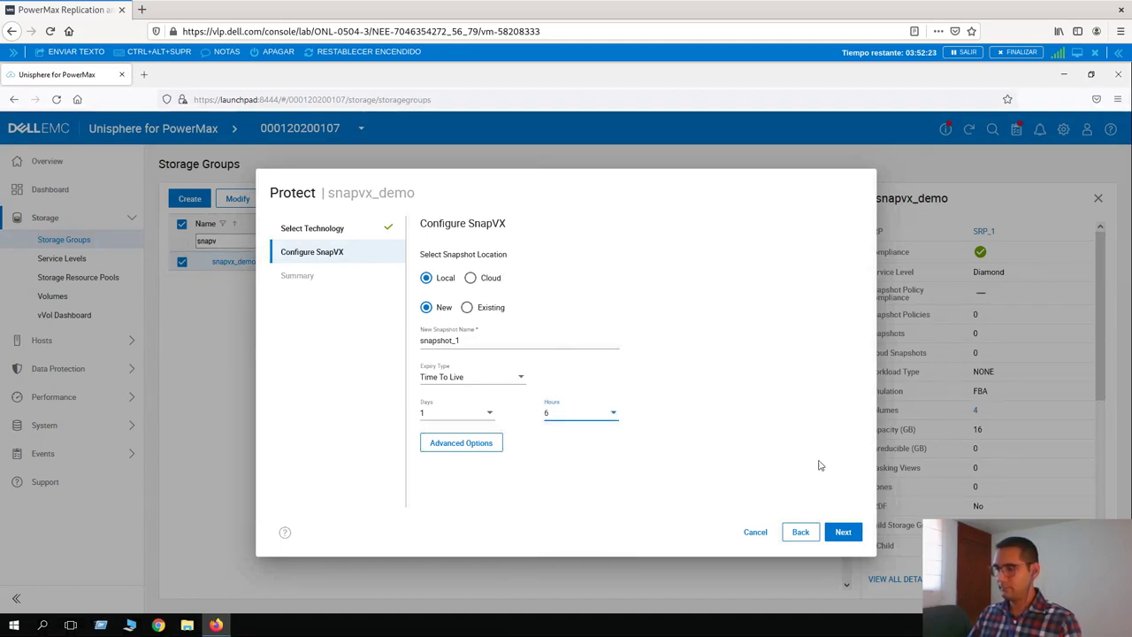
left_click(847, 538)
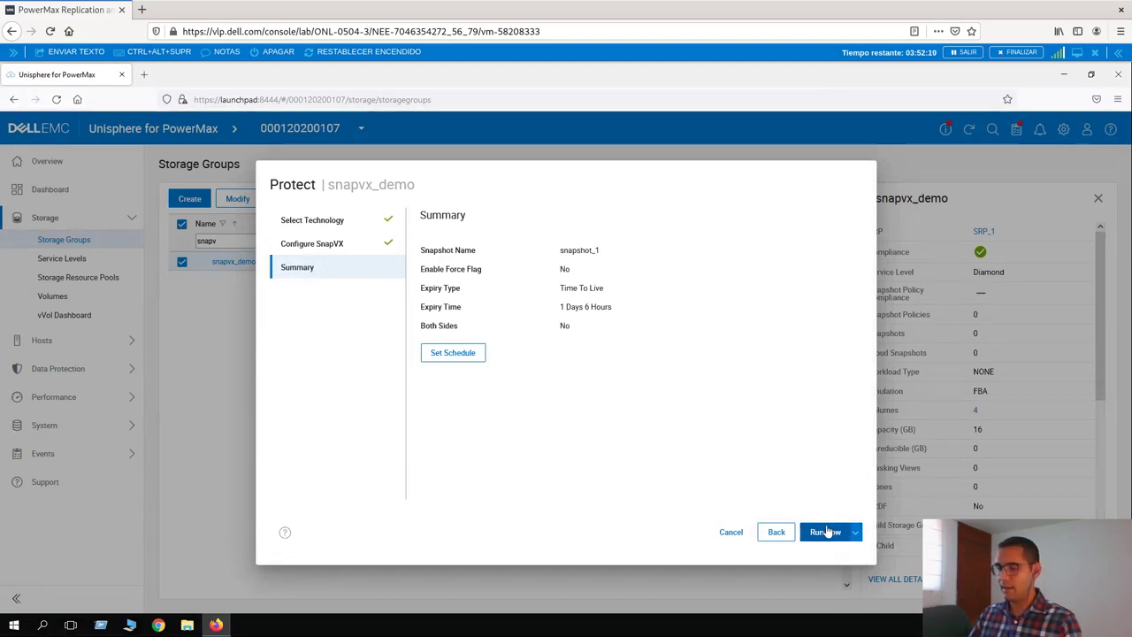
left_click(826, 530)
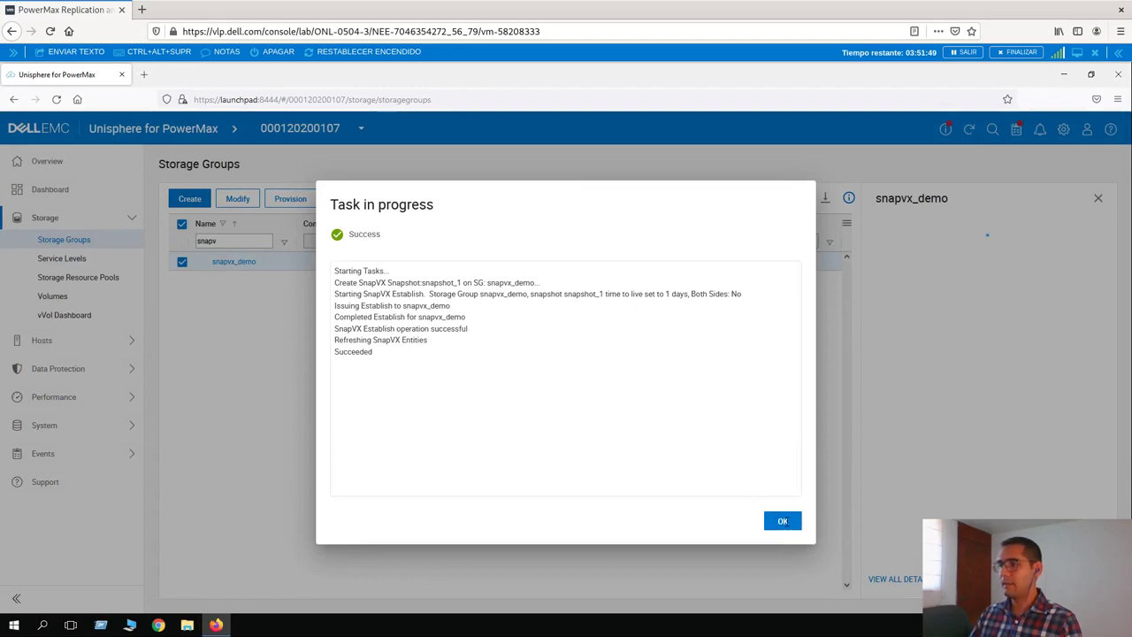
Step: Close the finished task, open the snapshot list of snapvx_demo and examine the details of snapshot_1
left_click(783, 521)
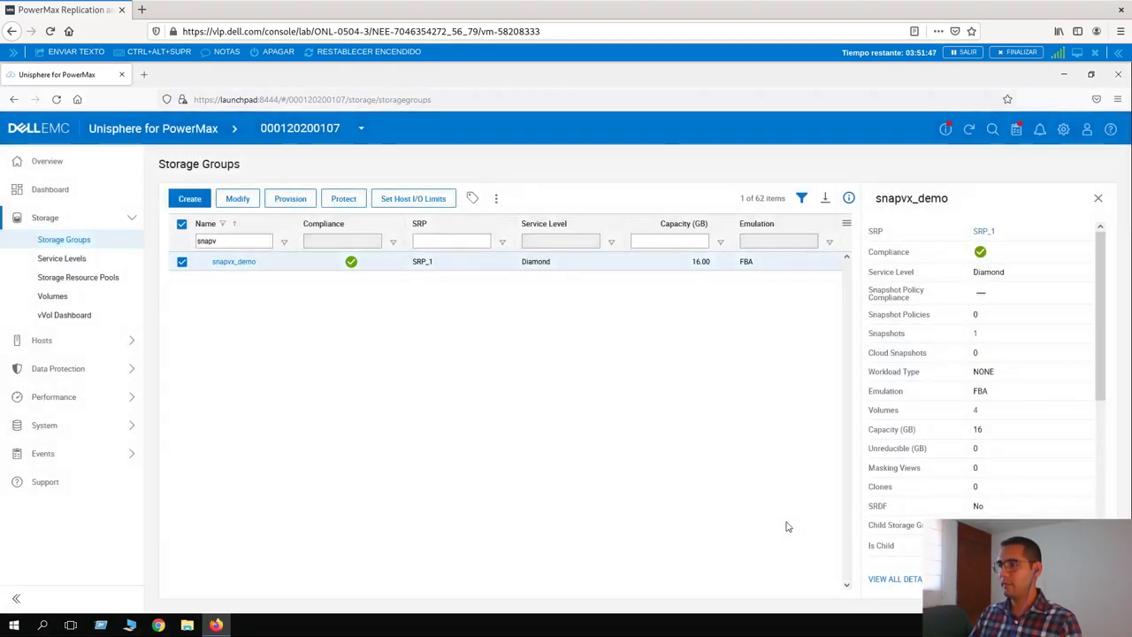
left_click(992, 348)
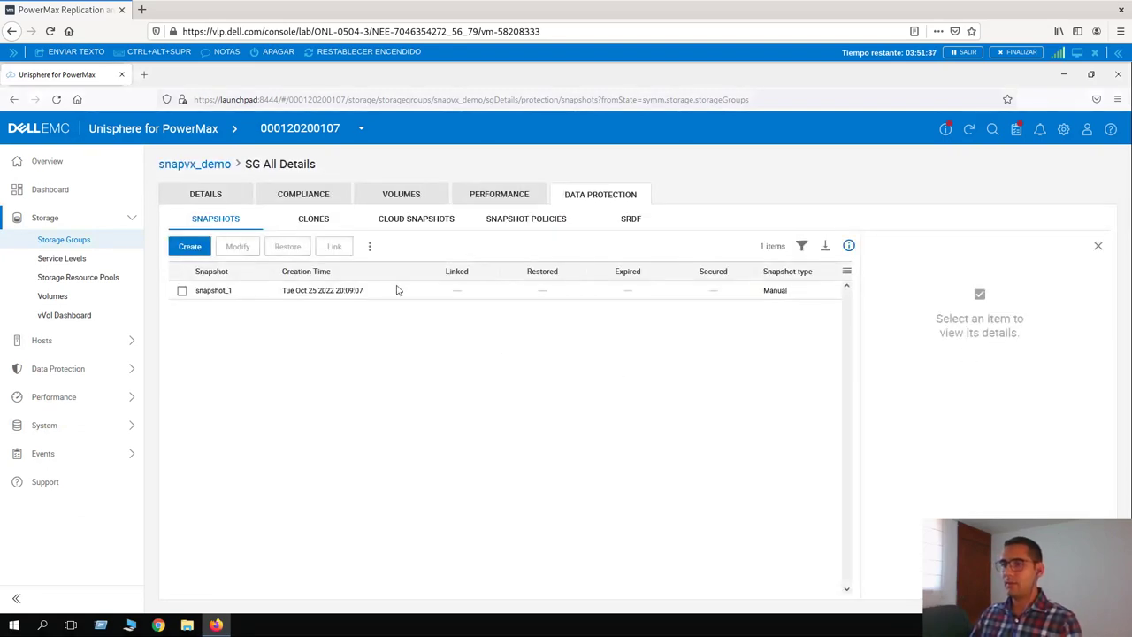
left_click(256, 297)
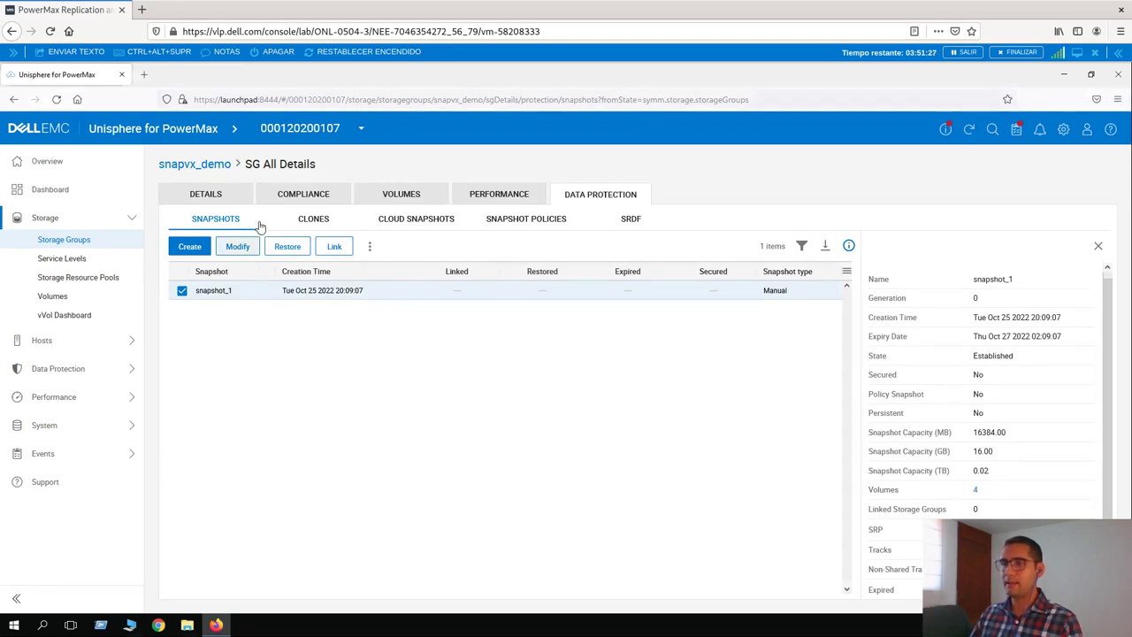
Step: Return to the storage groups and start protecting snapvx_demo with a SnapVX cloud snapshot named cloud_snap
left_click(216, 168)
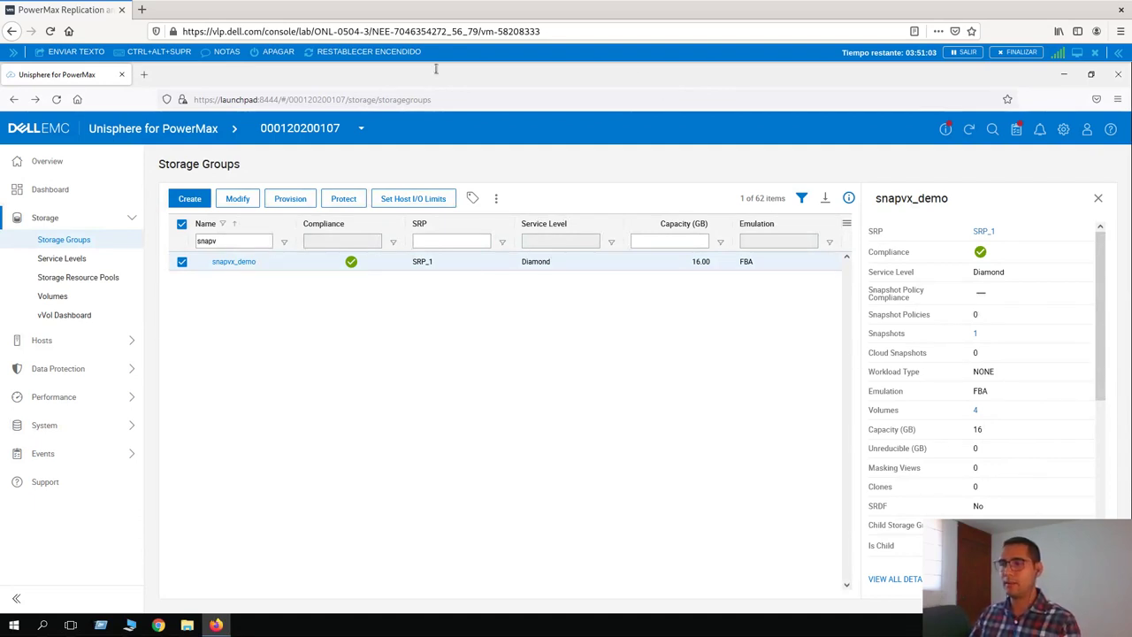
left_click(344, 199)
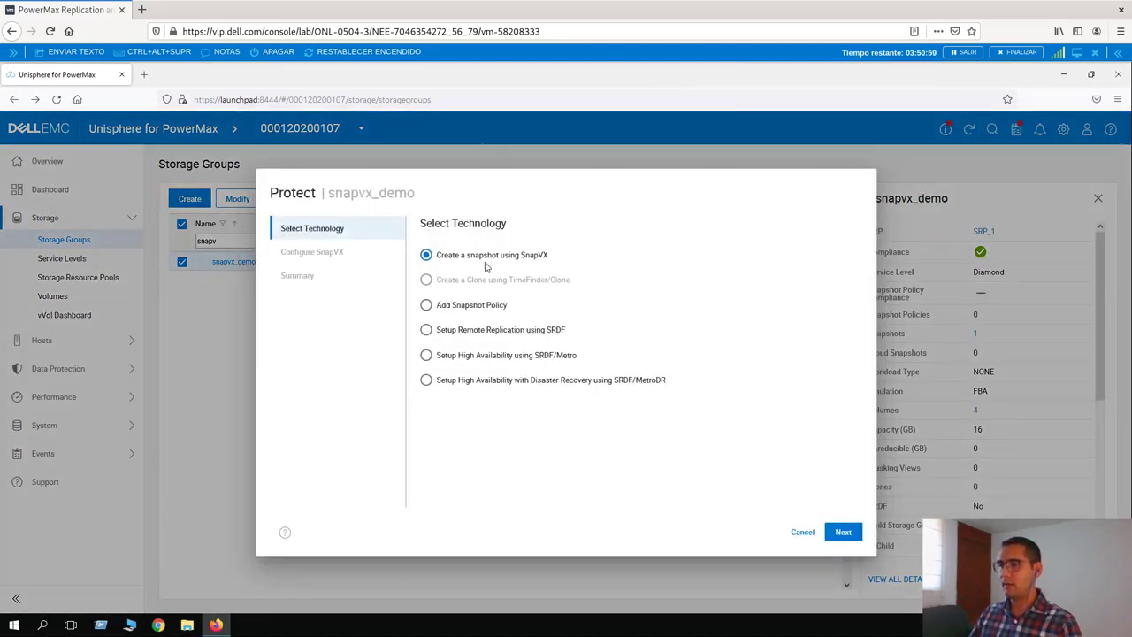
left_click(843, 532)
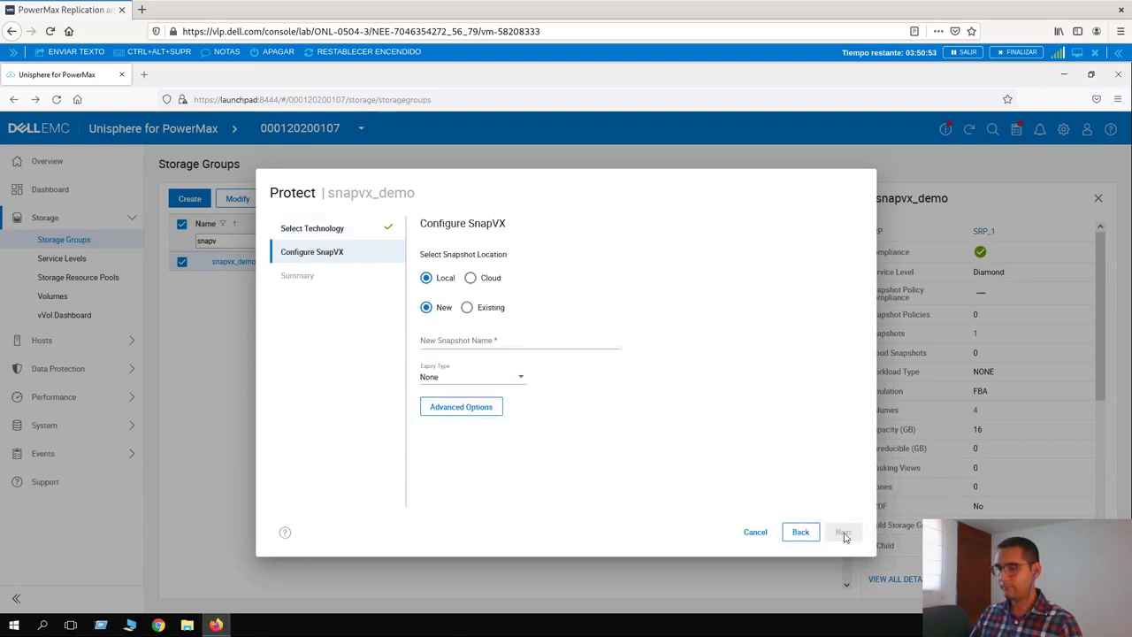
left_click(471, 279)
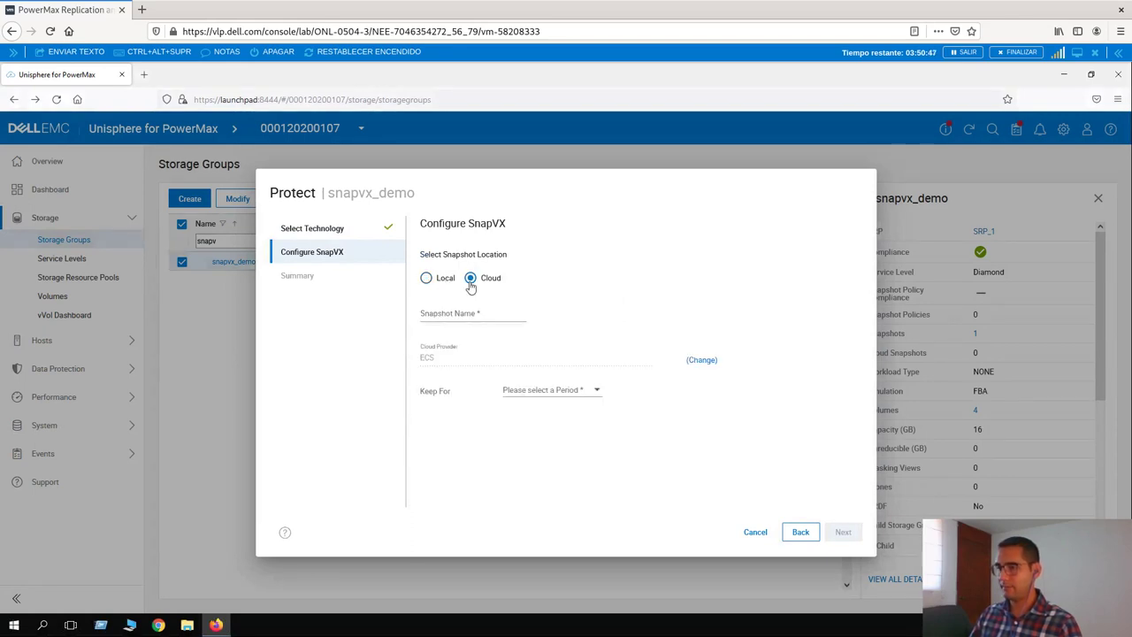
left_click(459, 315)
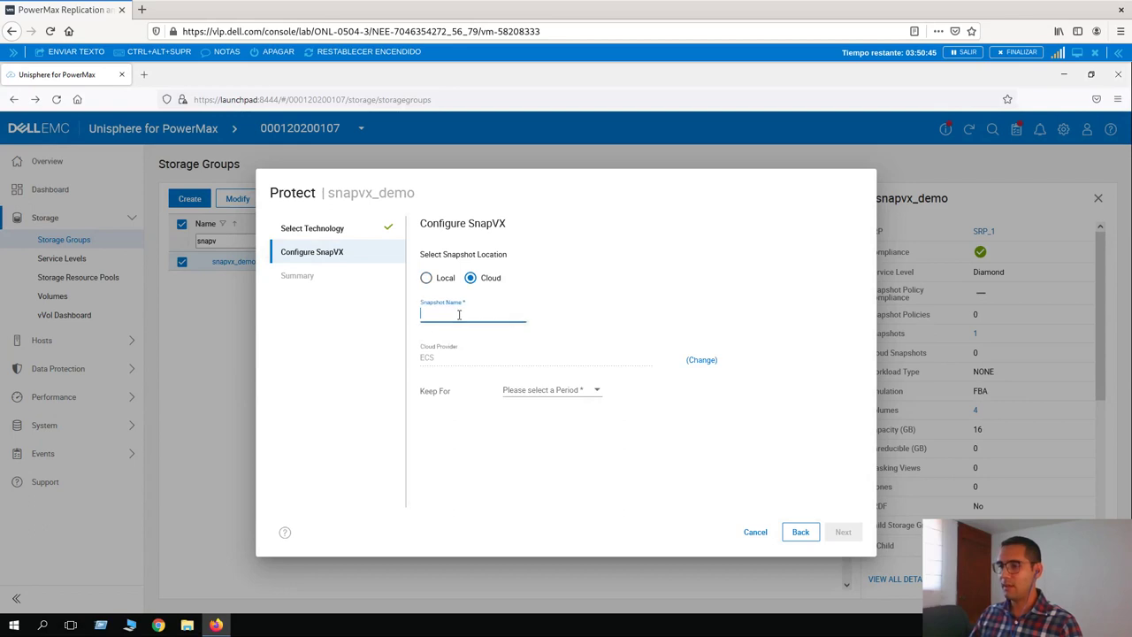
type("cloud")
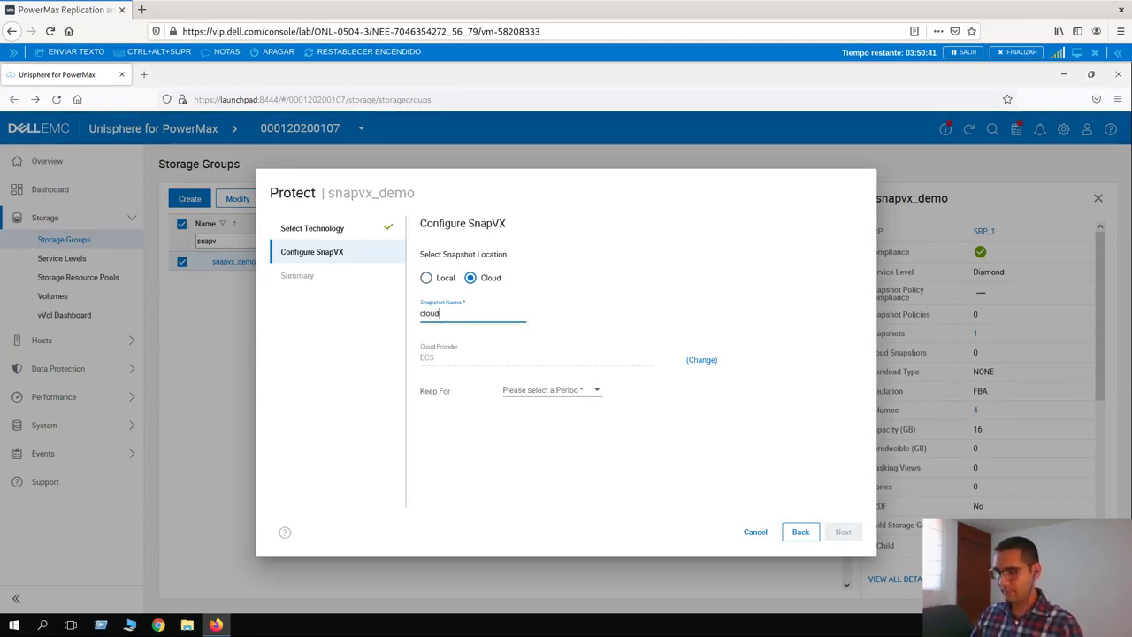
type("_snap")
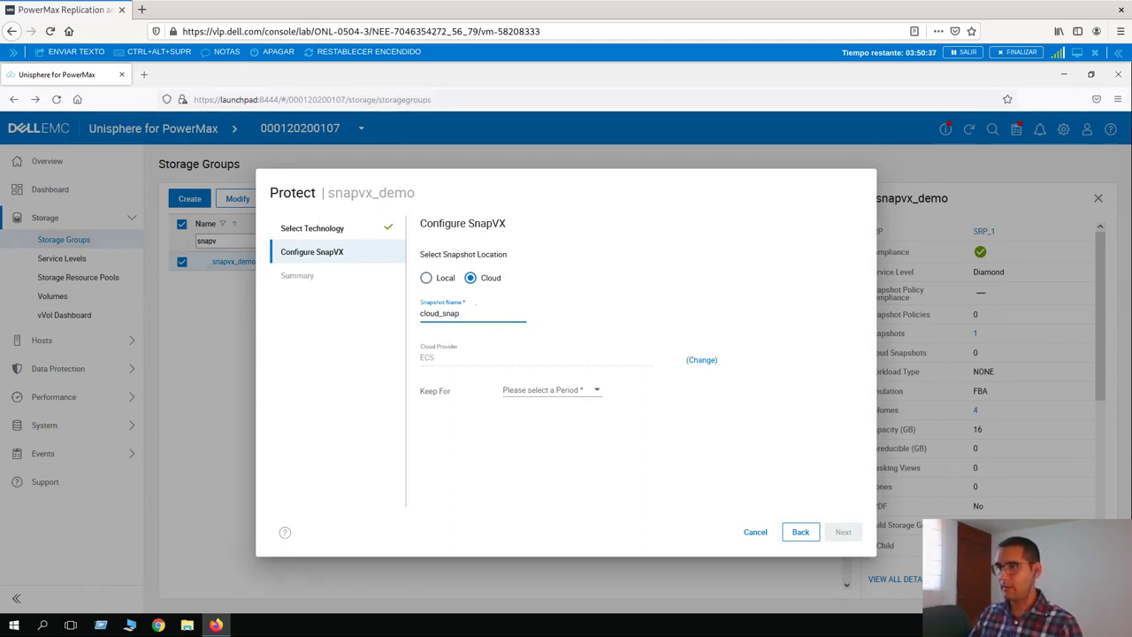
Step: Keep ECS as the cloud provider, set the retention to 1 Week and create the cloud snapshot immediately
left_click(448, 360)
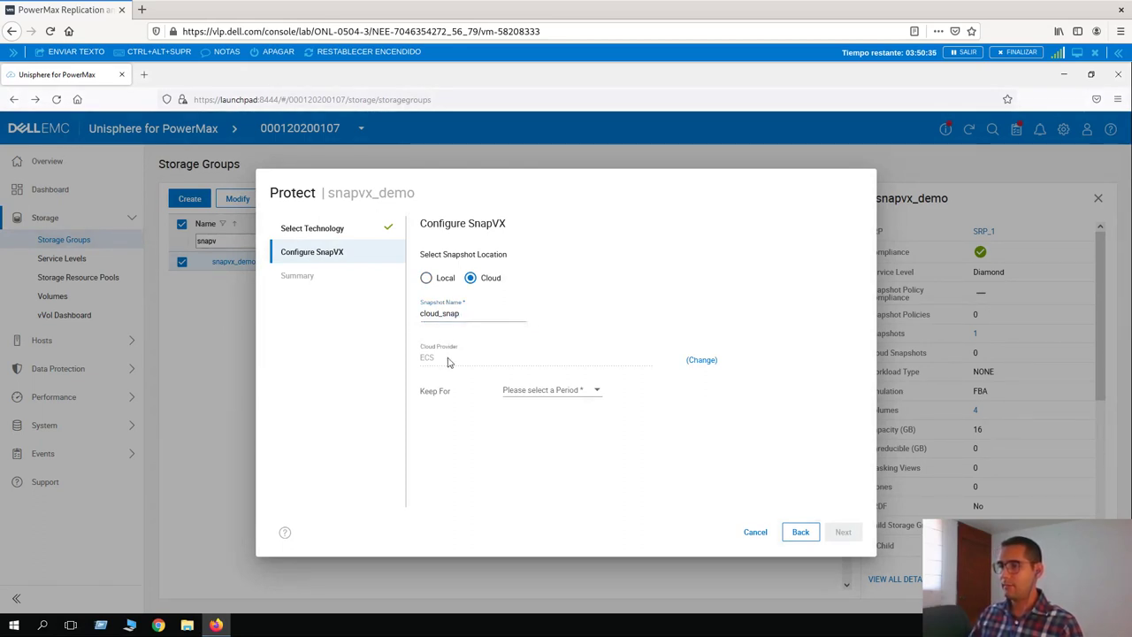
left_click(700, 361)
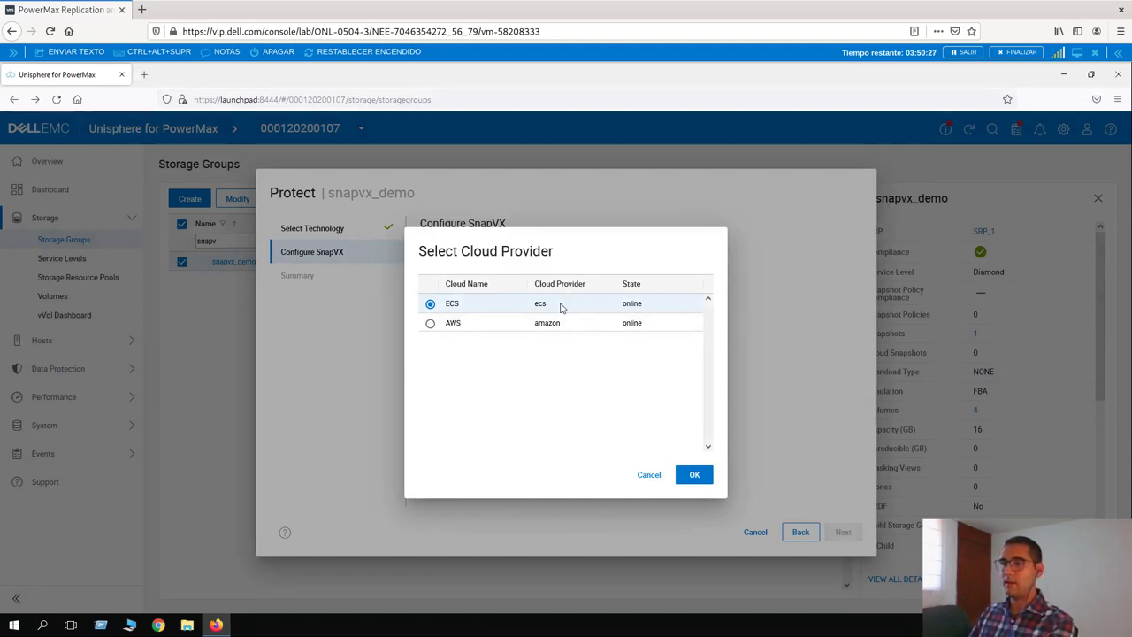
left_click(694, 475)
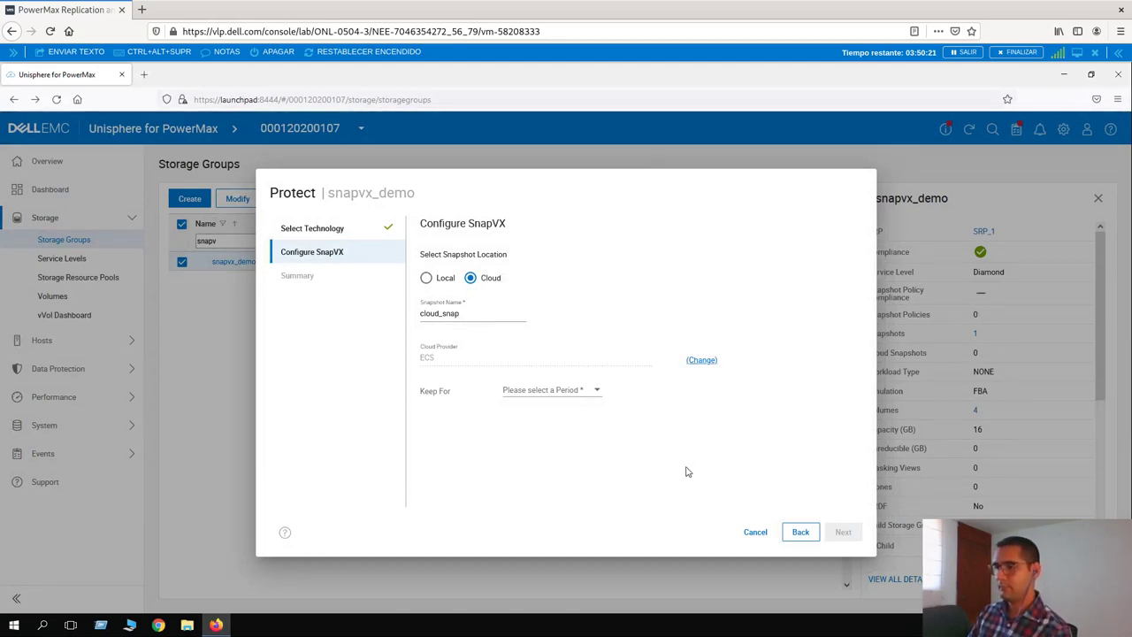
left_click(565, 399)
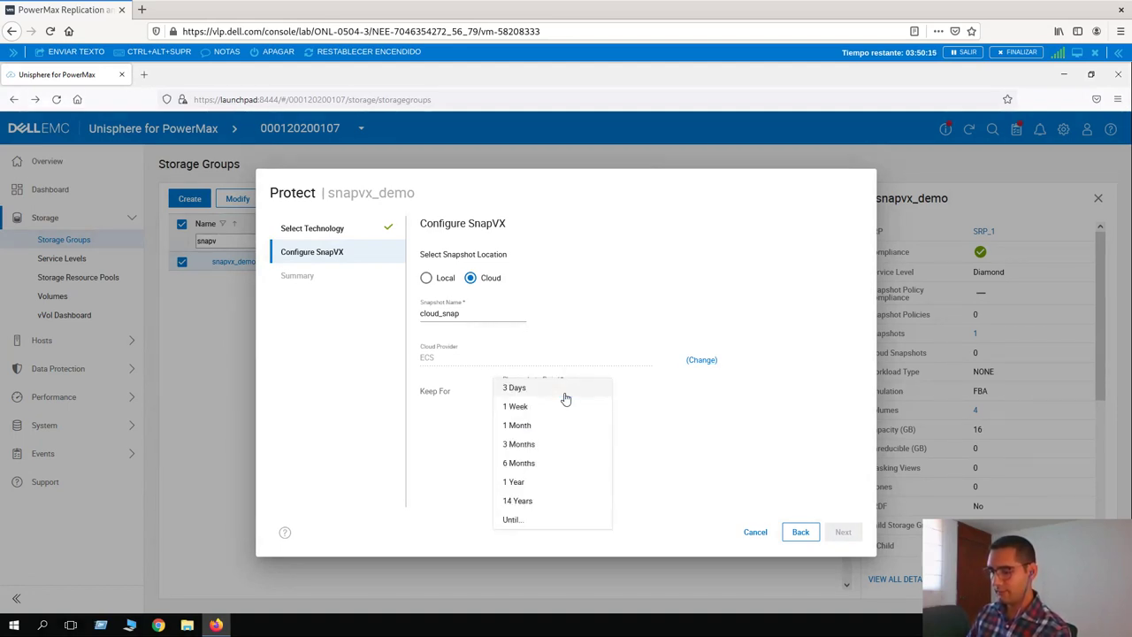
left_click(522, 407)
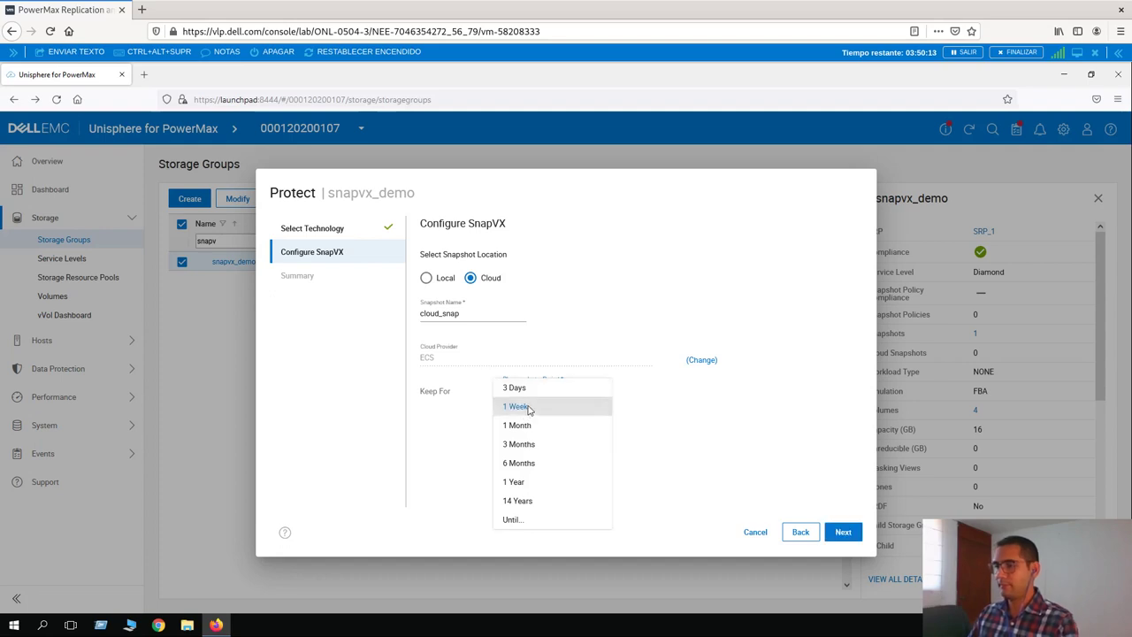
left_click(845, 534)
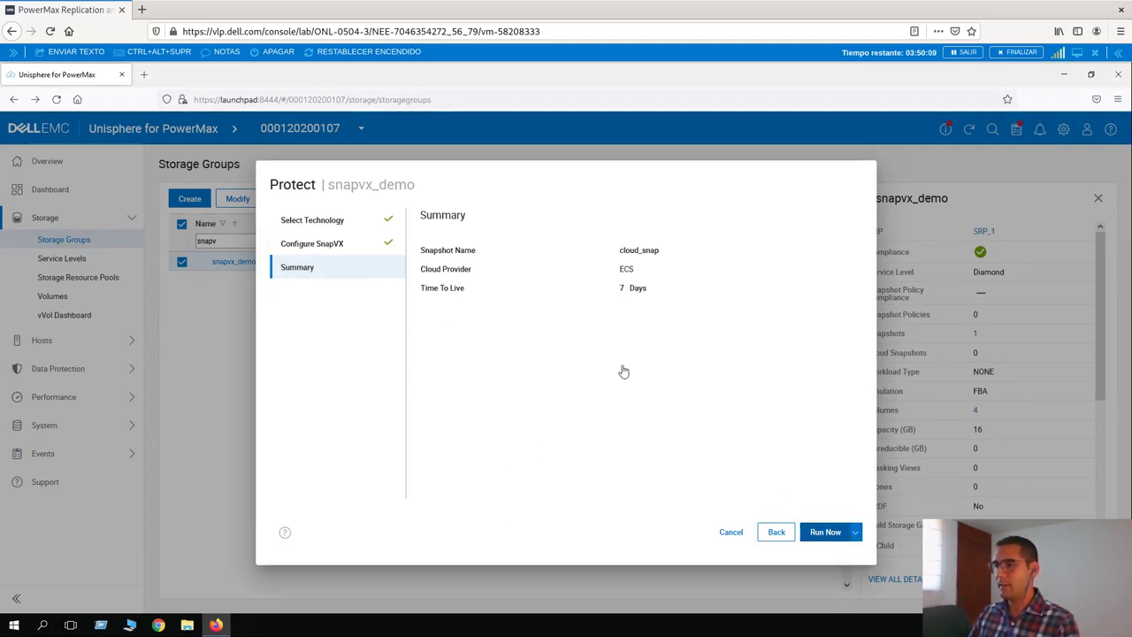
left_click(824, 532)
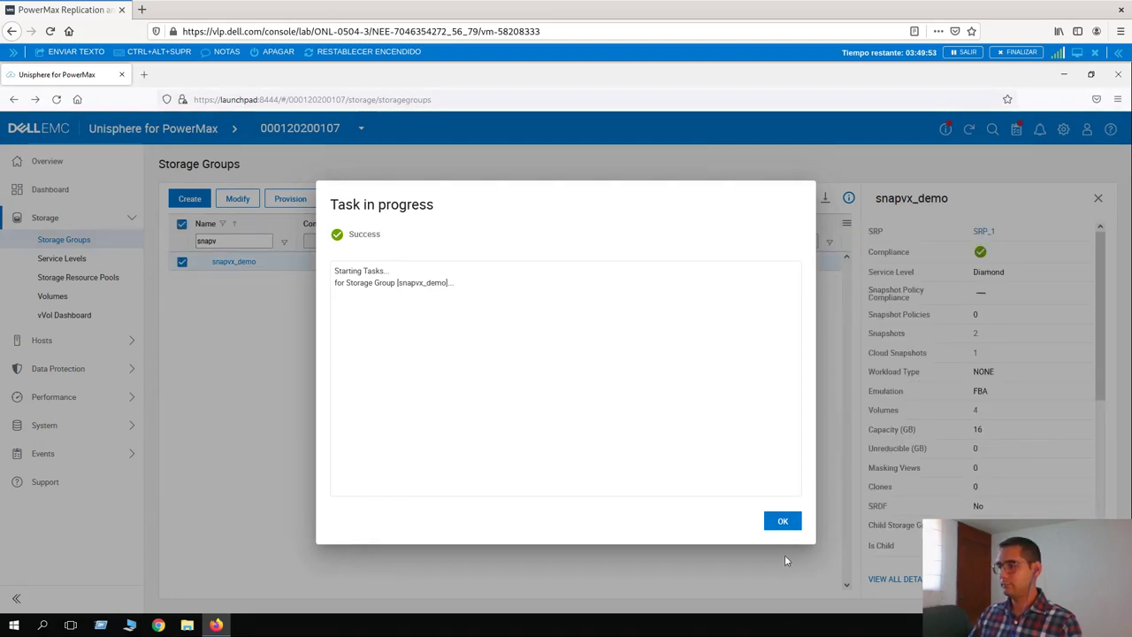
left_click(783, 522)
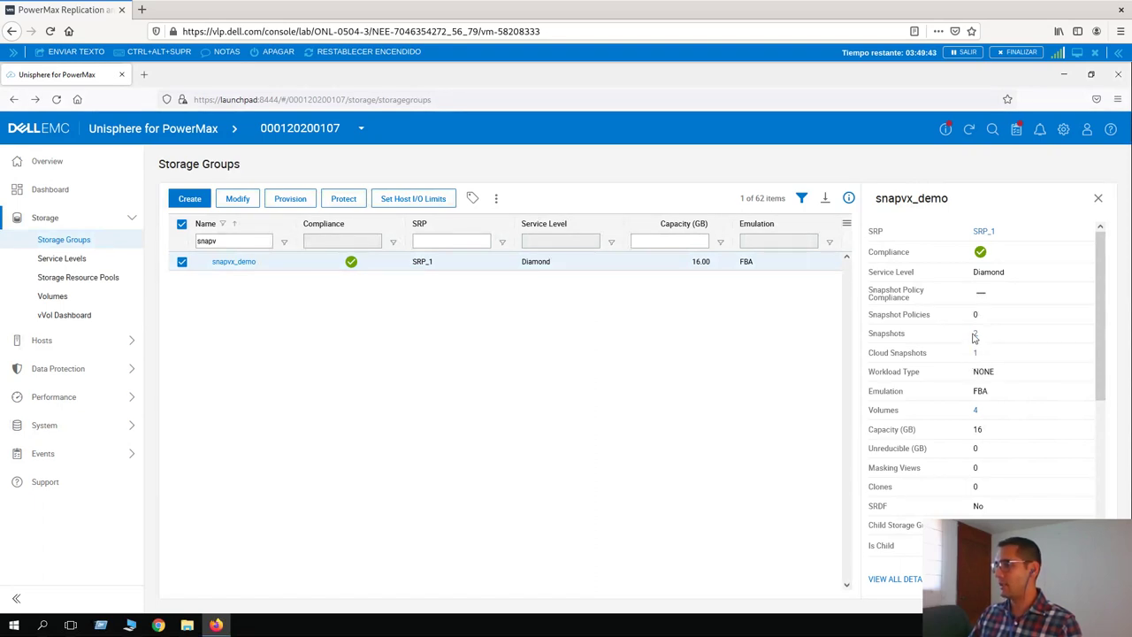
Step: Check the local snapshots of snapvx_demo, open its cloud snapshots and examine the details of cloud_snap
left_click(976, 336)
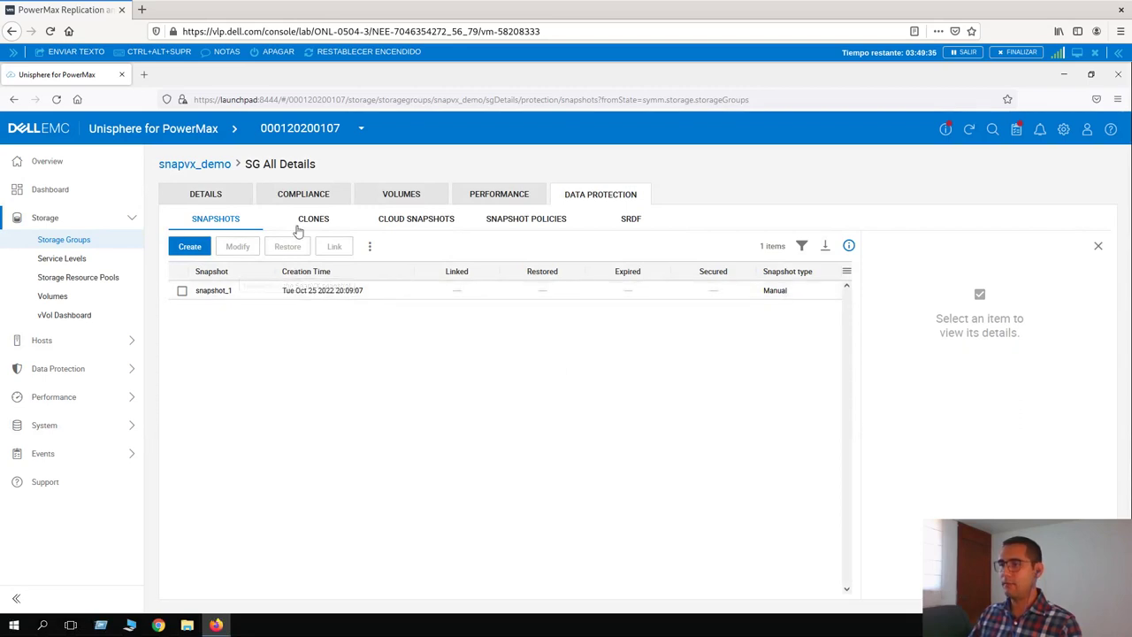
left_click(409, 221)
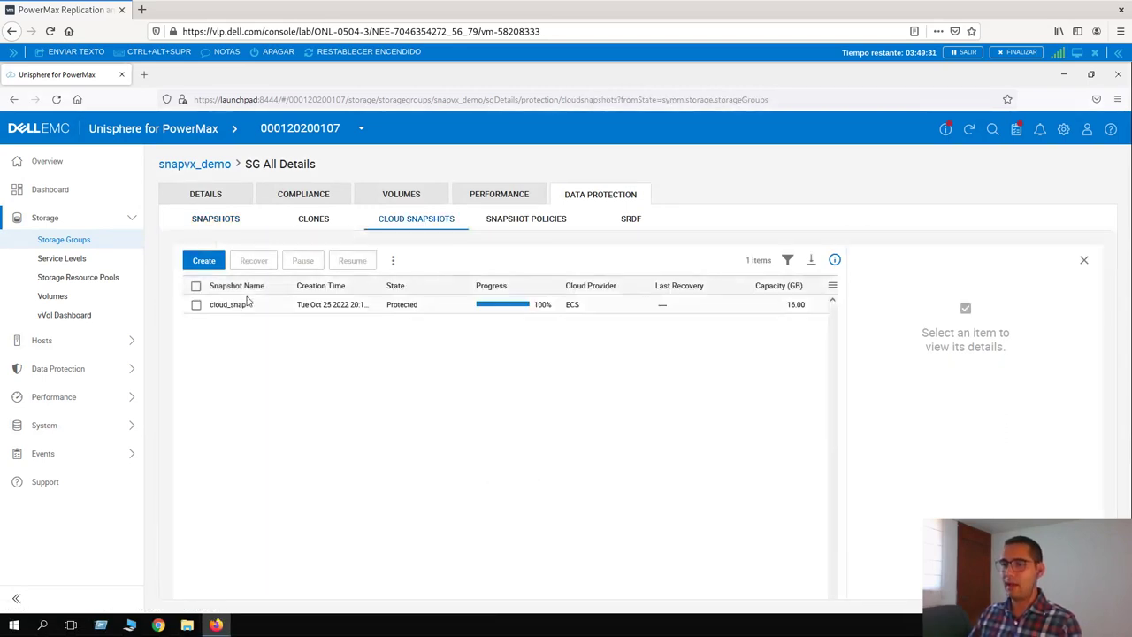
left_click(592, 308)
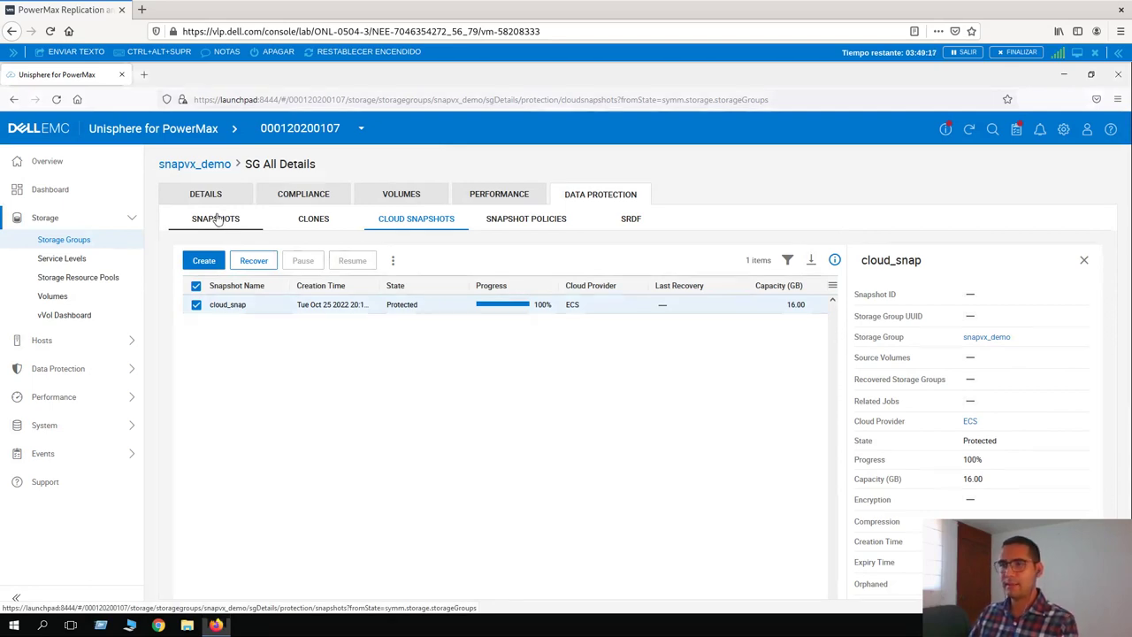
Step: Return to the storage groups and start protecting snapvx_demo with a new local SnapVX snapshot named snapshot_2
left_click(193, 167)
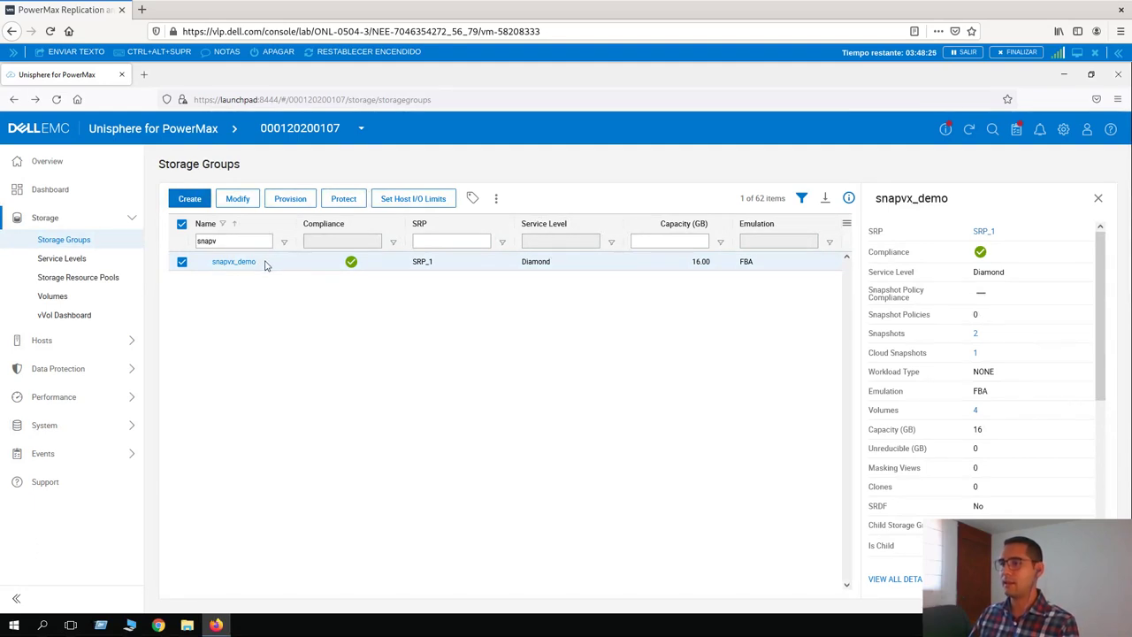
left_click(354, 204)
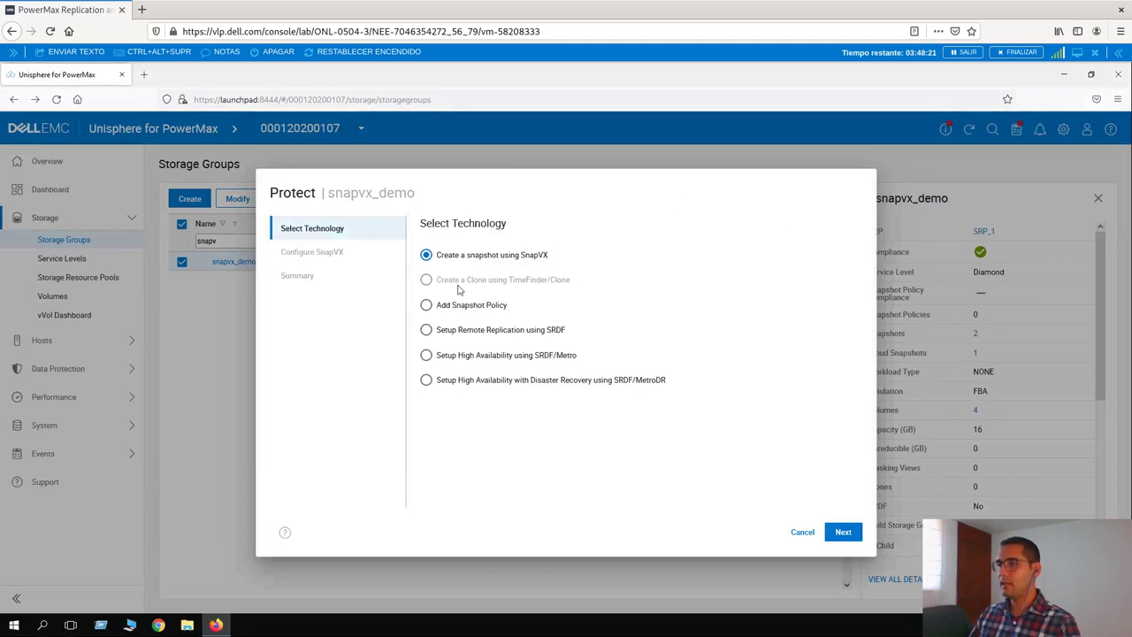
left_click(837, 533)
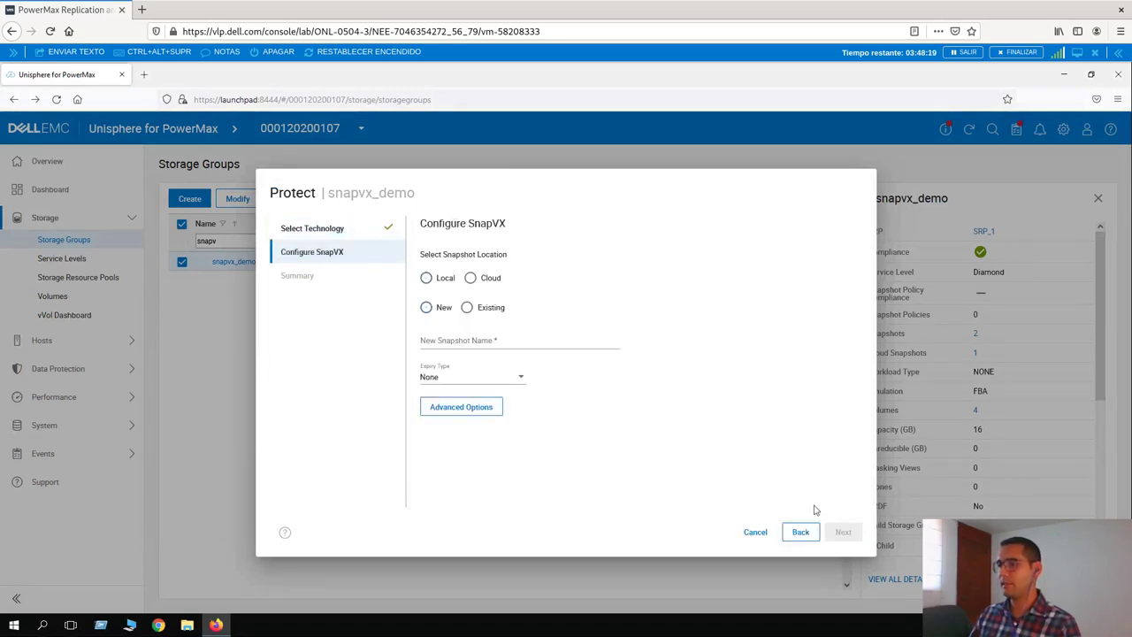
left_click(441, 339)
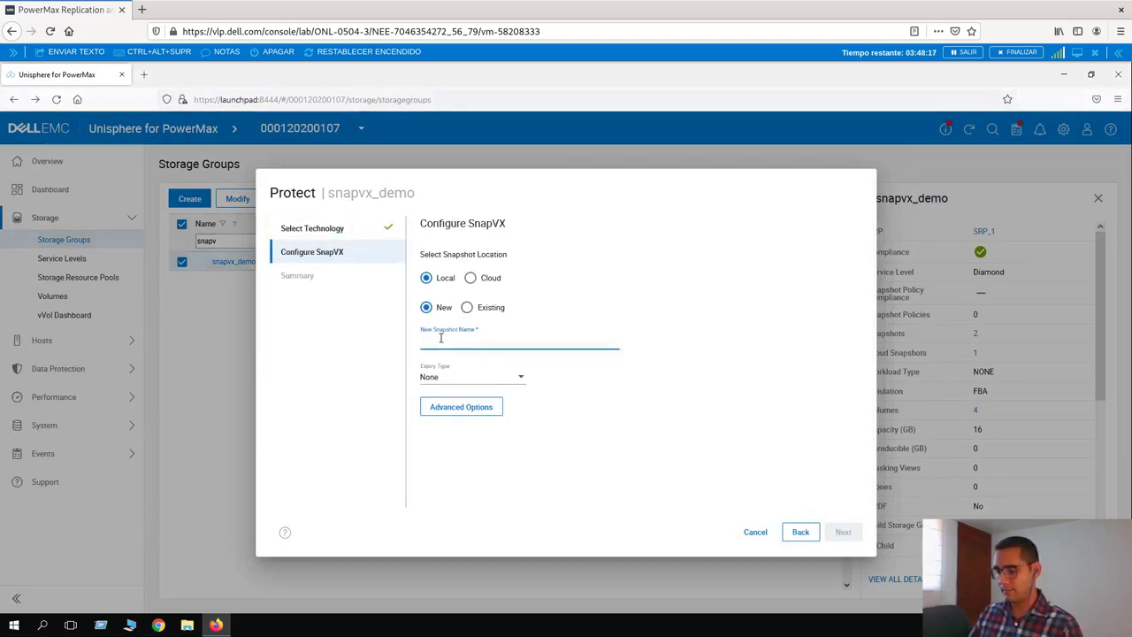
type("sn")
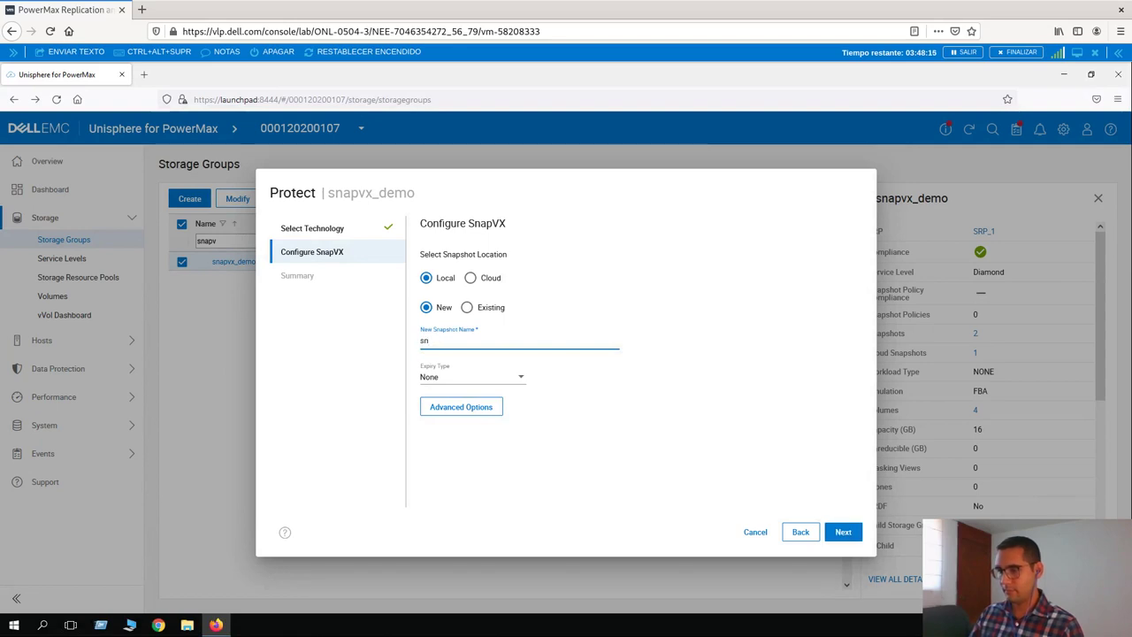
type("apshot_2")
Step: Set the expiry of snapshot_2 to a Time To Live of 3 days and create the snapshot immediately
left_click(517, 383)
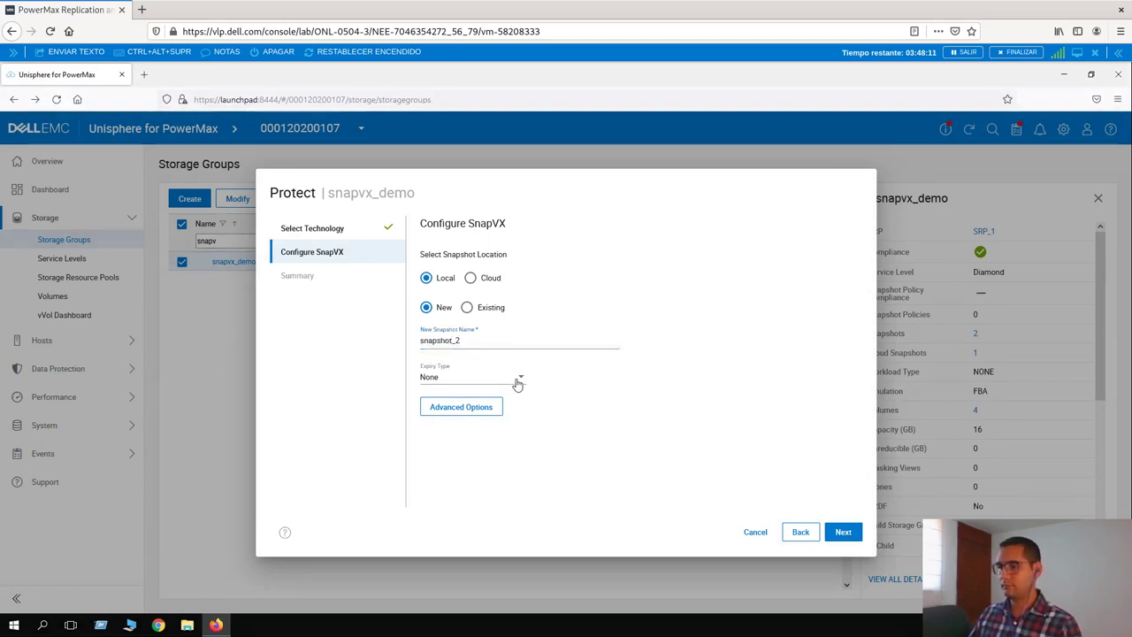
left_click(513, 383)
left_click(515, 386)
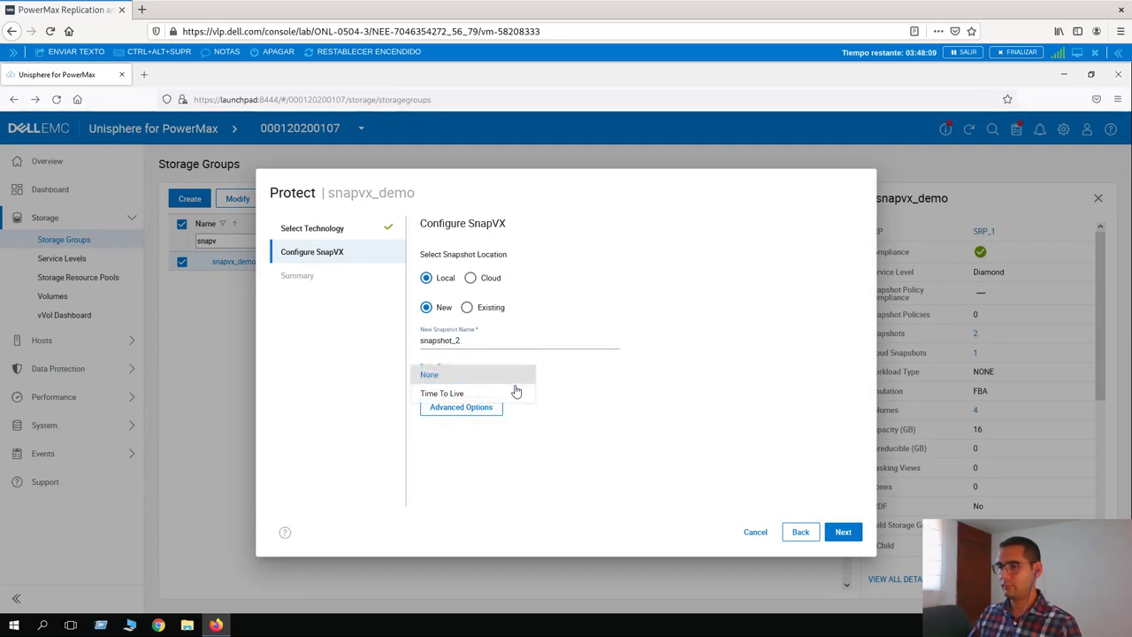
left_click(516, 392)
left_click(492, 413)
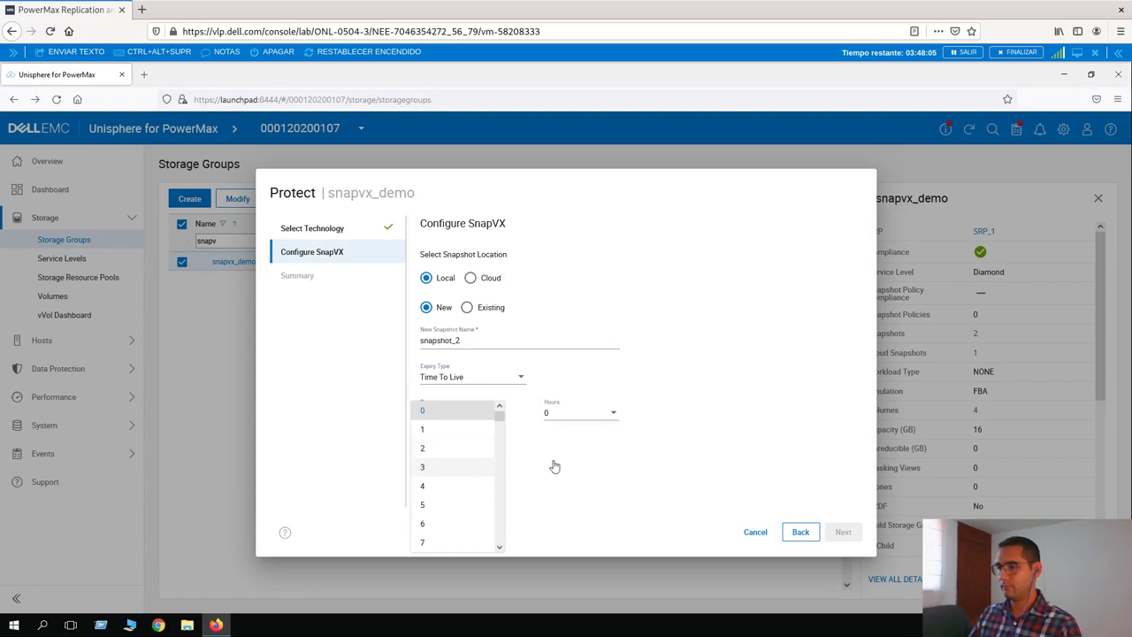
left_click(457, 468)
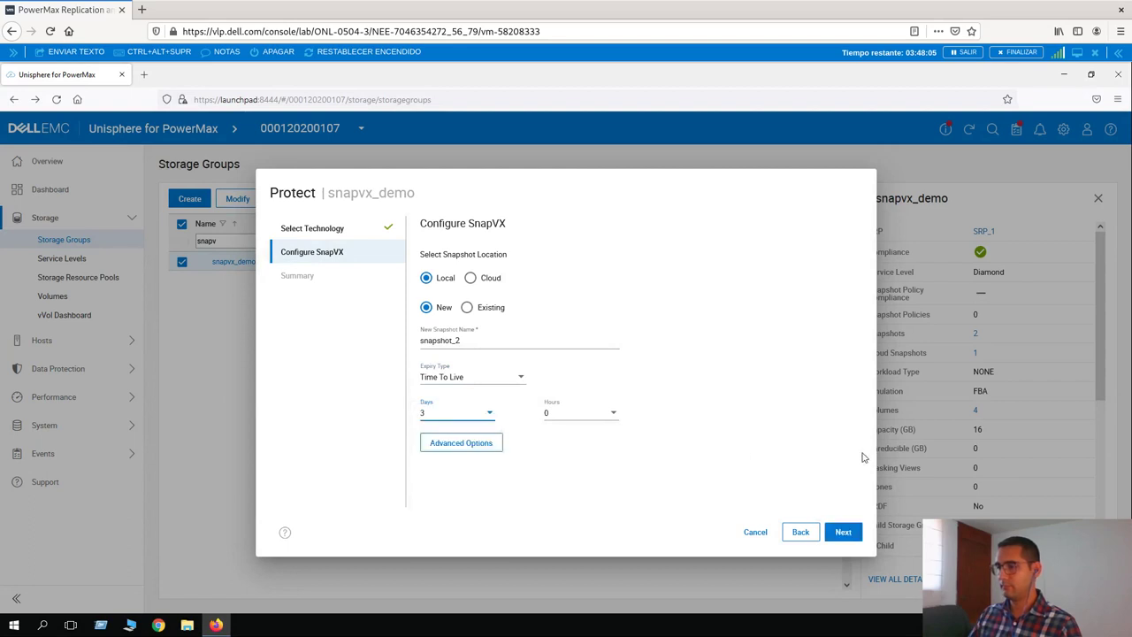
left_click(843, 531)
left_click(827, 532)
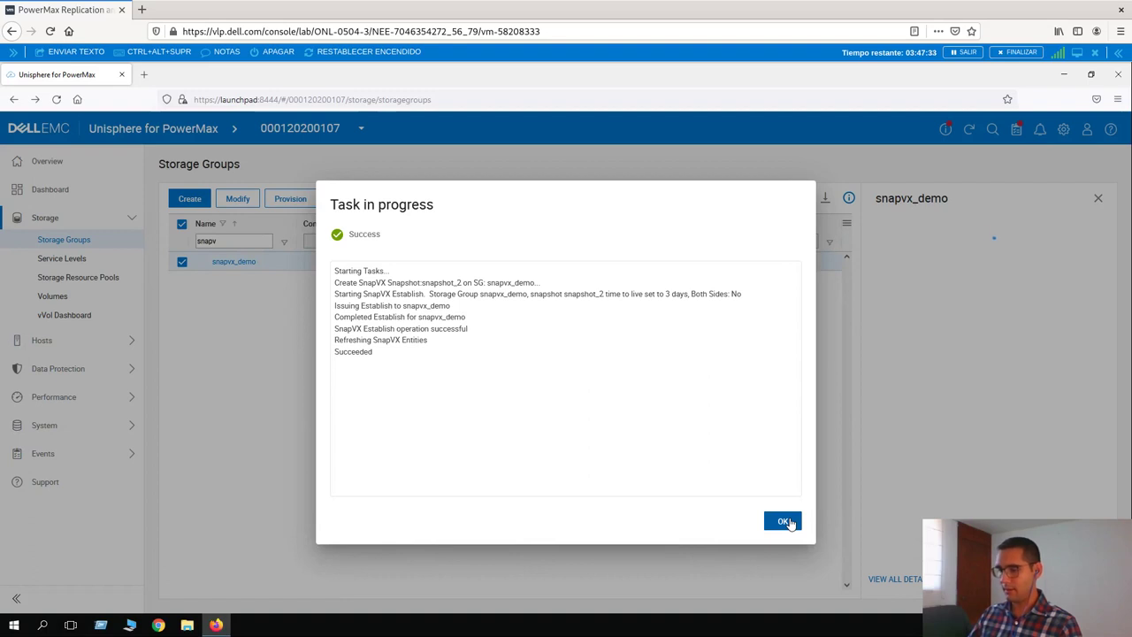
left_click(787, 521)
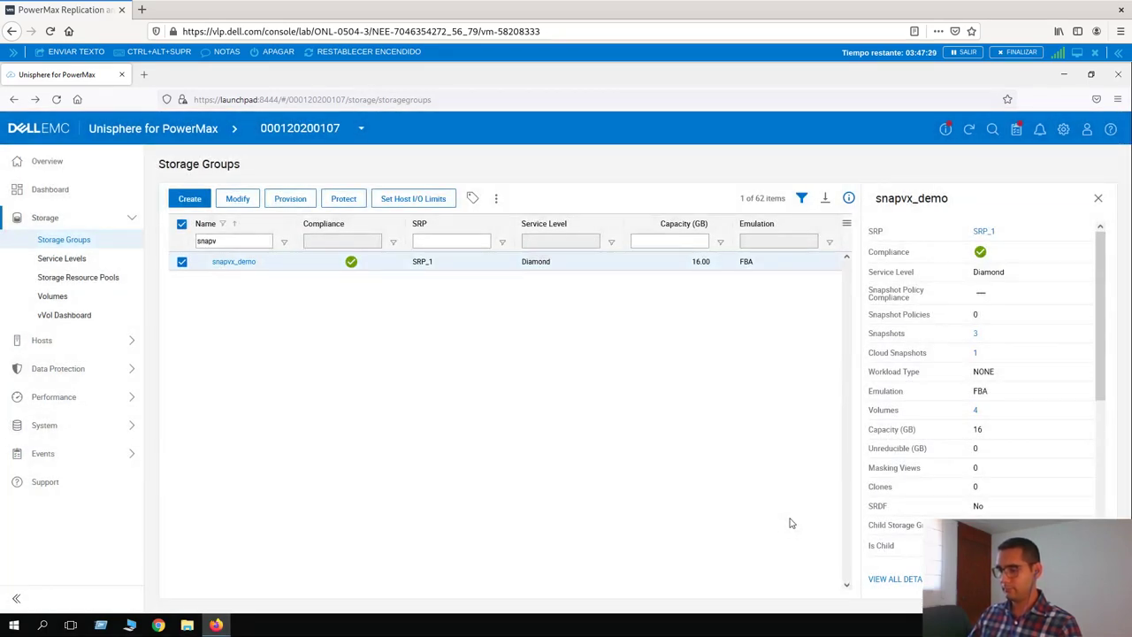
Step: Open the local snapshots of snapvx_demo and start linking snapshot_2 to a new target storage group
left_click(974, 336)
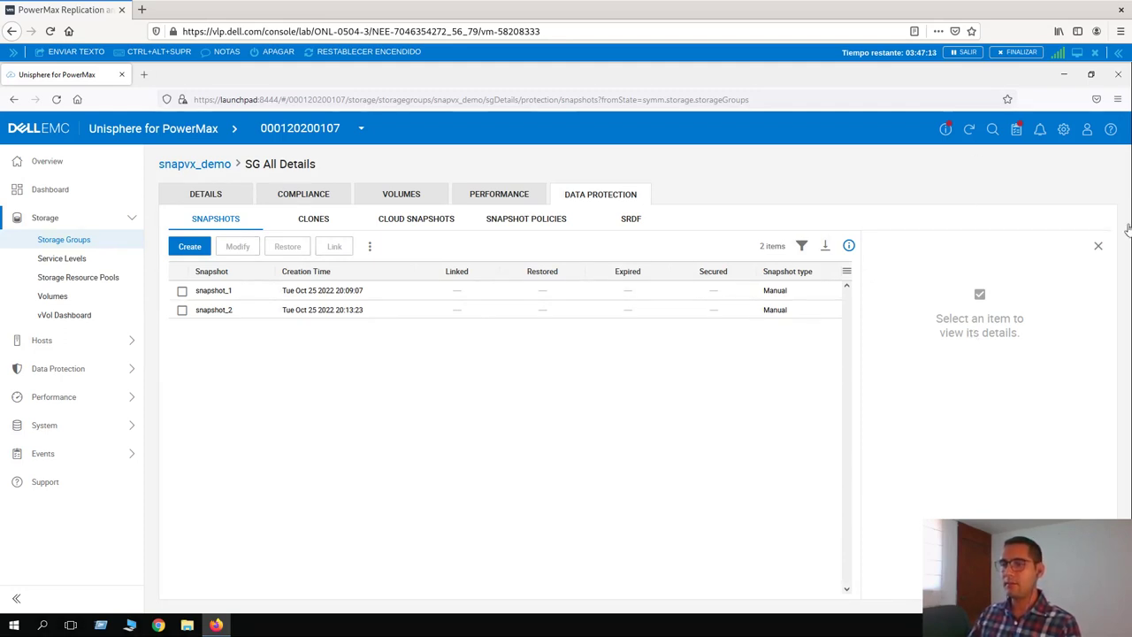
left_click(182, 311)
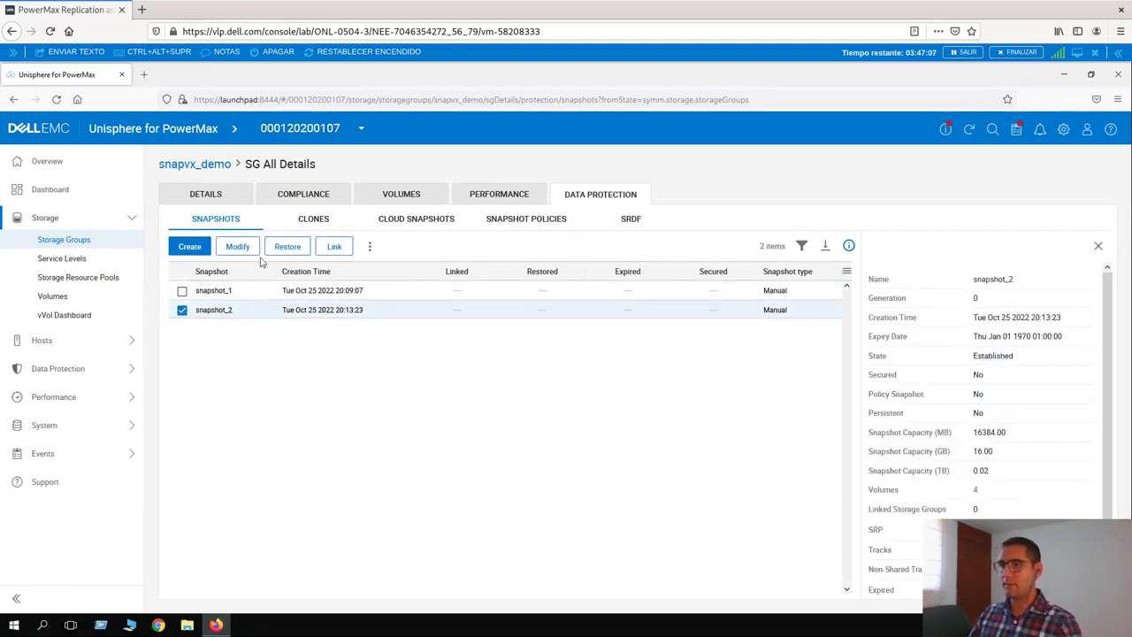
left_click(331, 249)
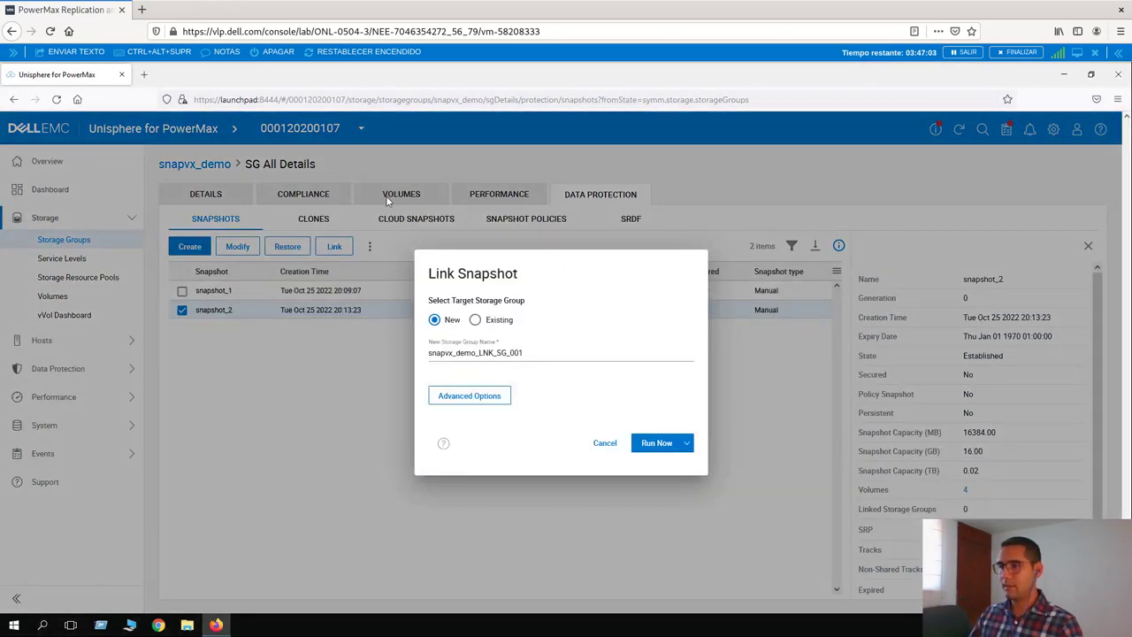
left_click(475, 320)
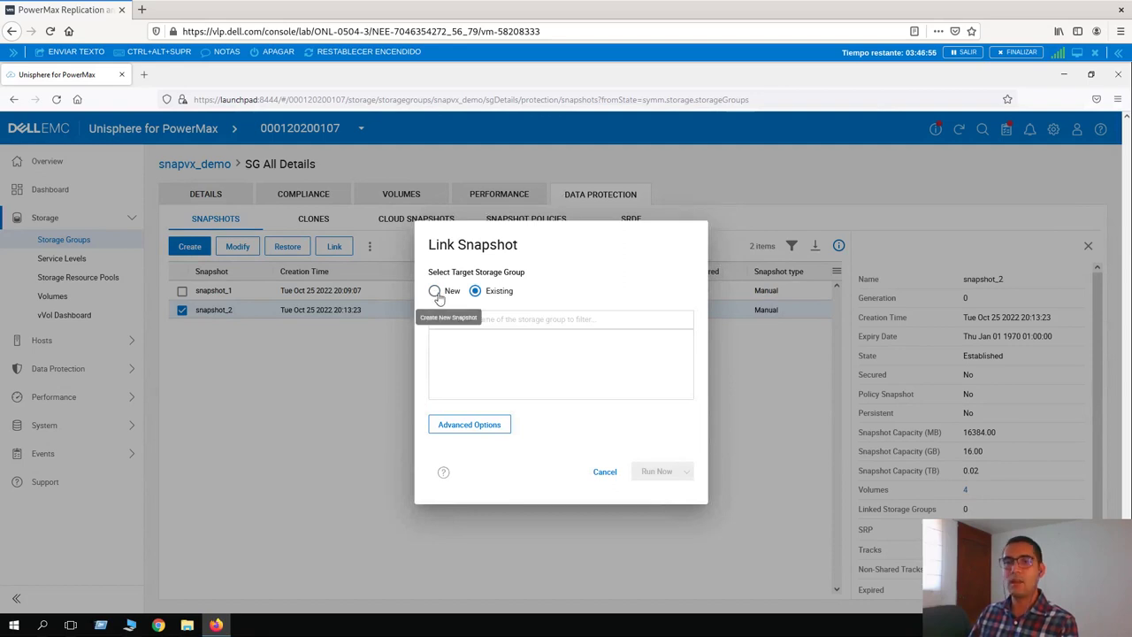
left_click(435, 291)
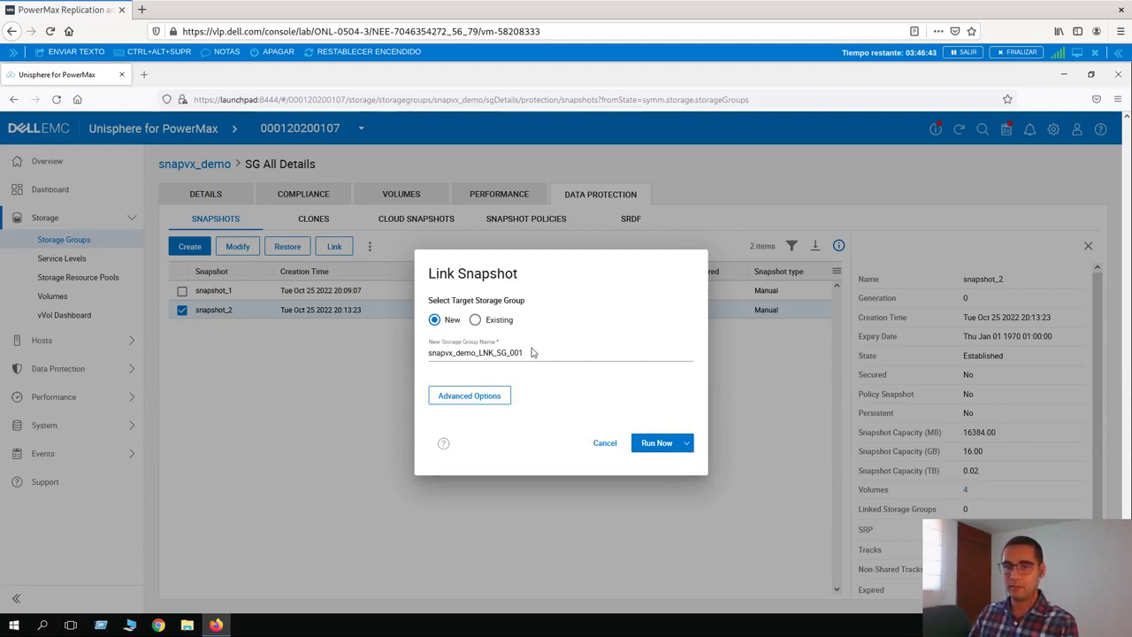
Step: Keep the target name snapvx_demo_LNK_SG_001, check the advanced link options without enabling any, and run the link immediately
left_click_drag(522, 352, 427, 342)
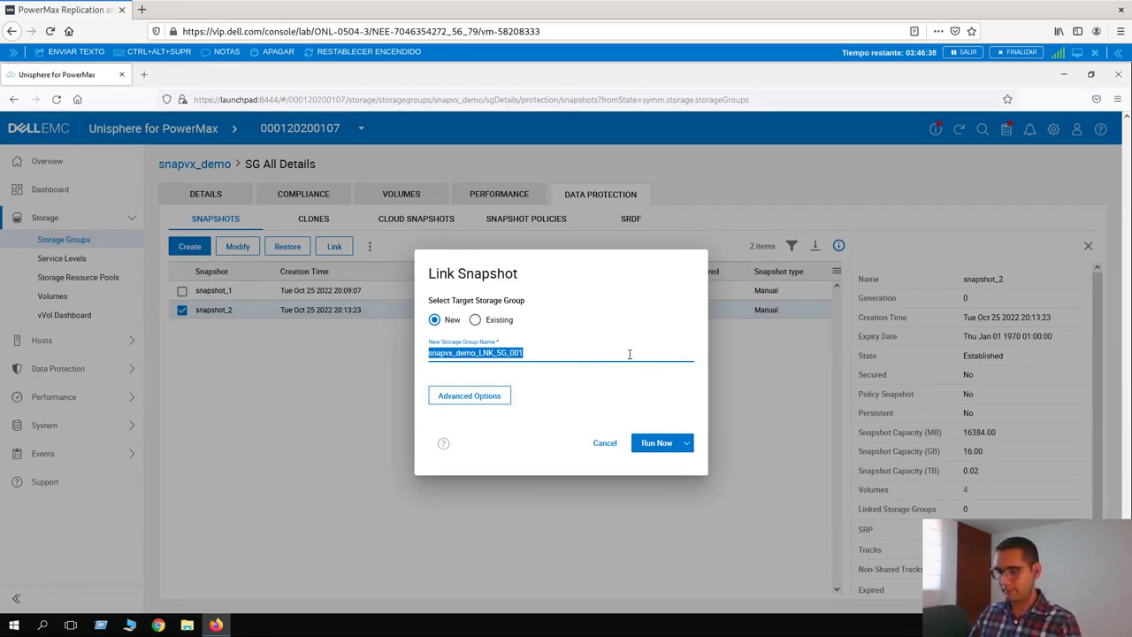
left_click(470, 403)
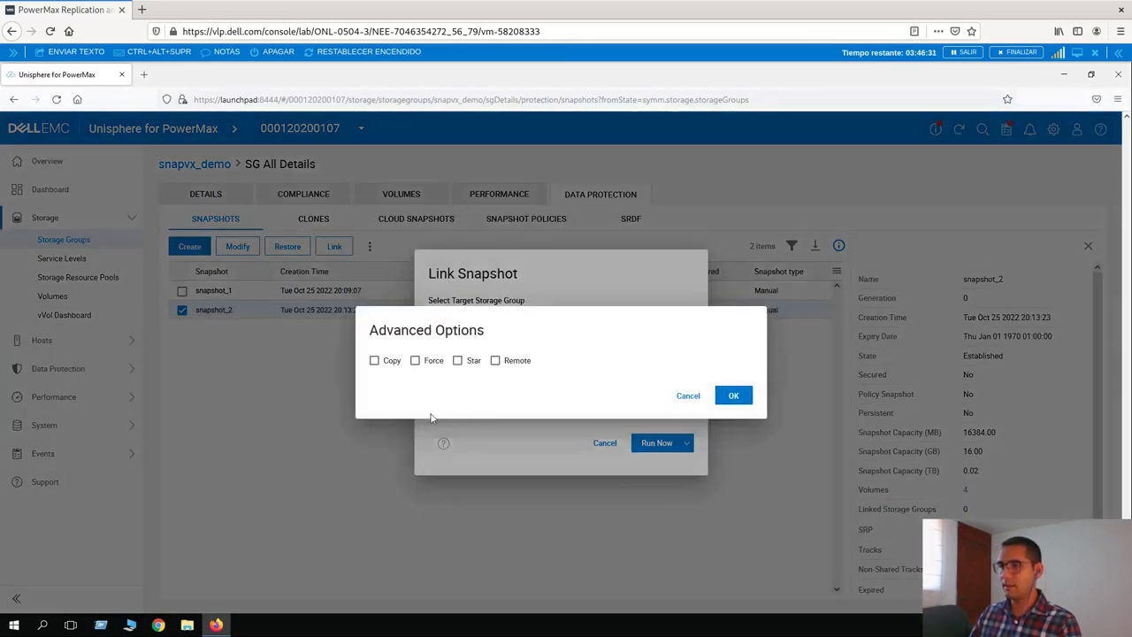
left_click(692, 397)
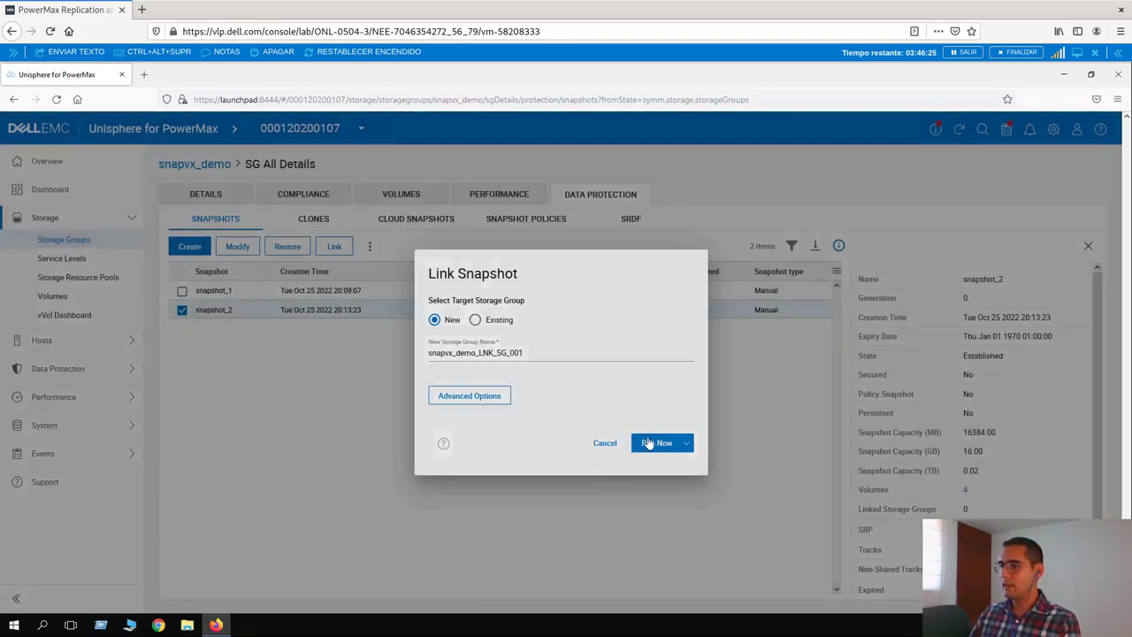
left_click(650, 442)
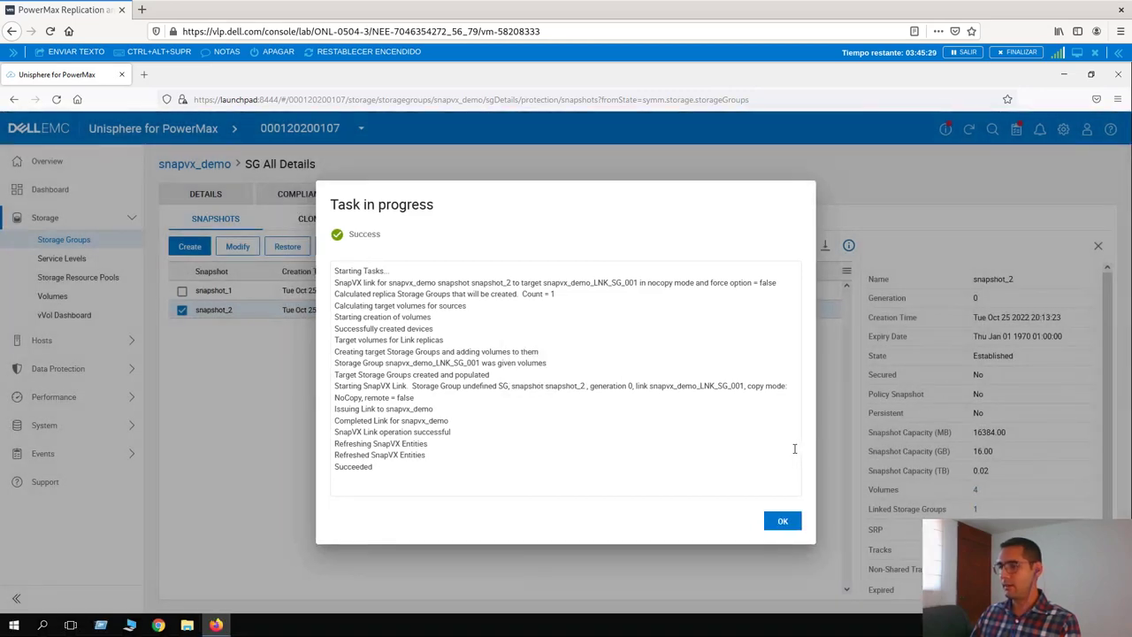
left_click(782, 523)
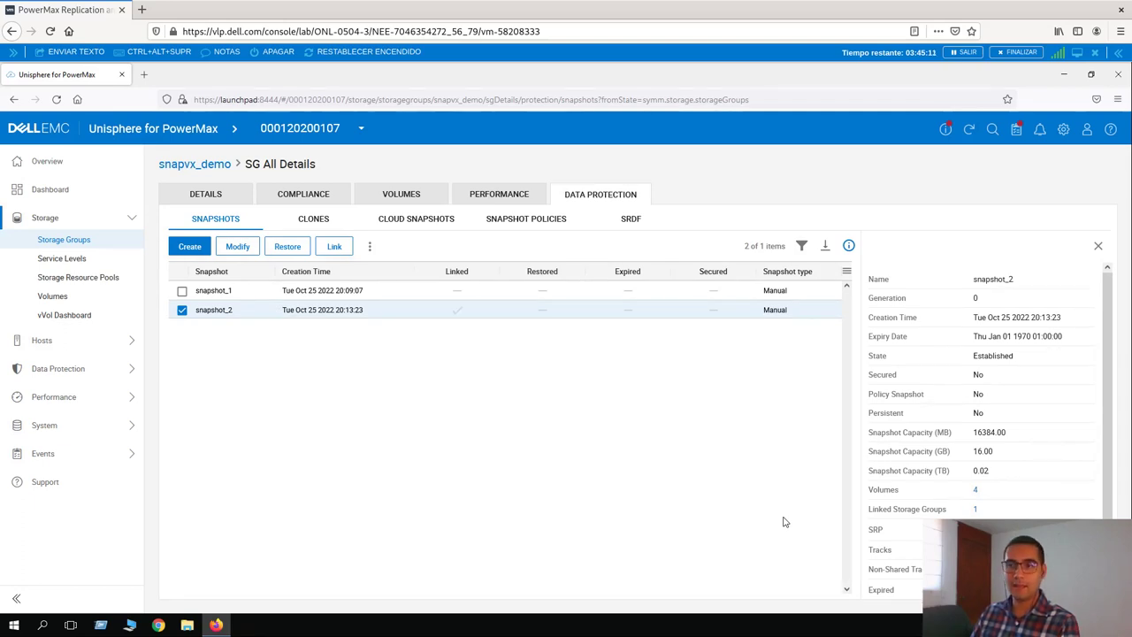
Step: Return to the storage groups and compare the details of snapvx_demo and its linked target storage group
left_click(196, 168)
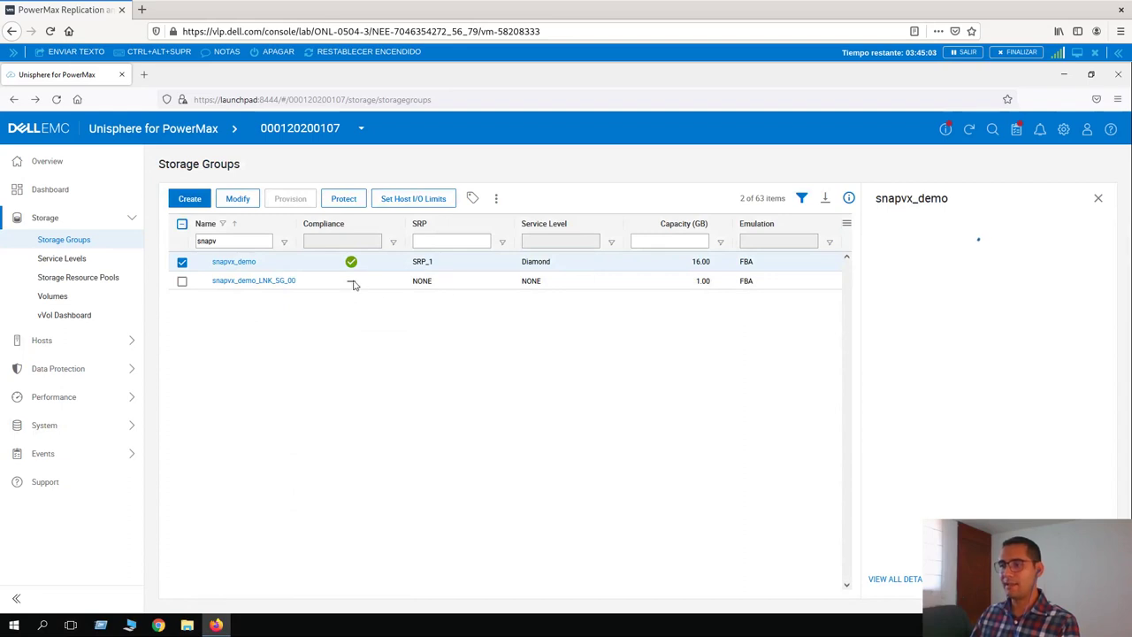
left_click(182, 281)
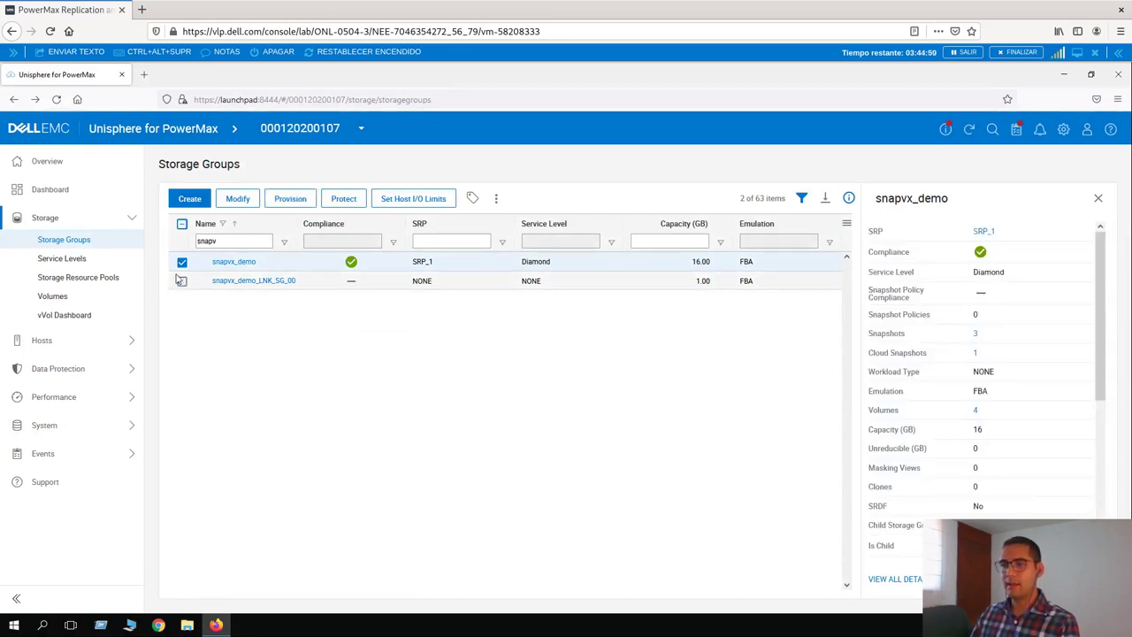
left_click(182, 262)
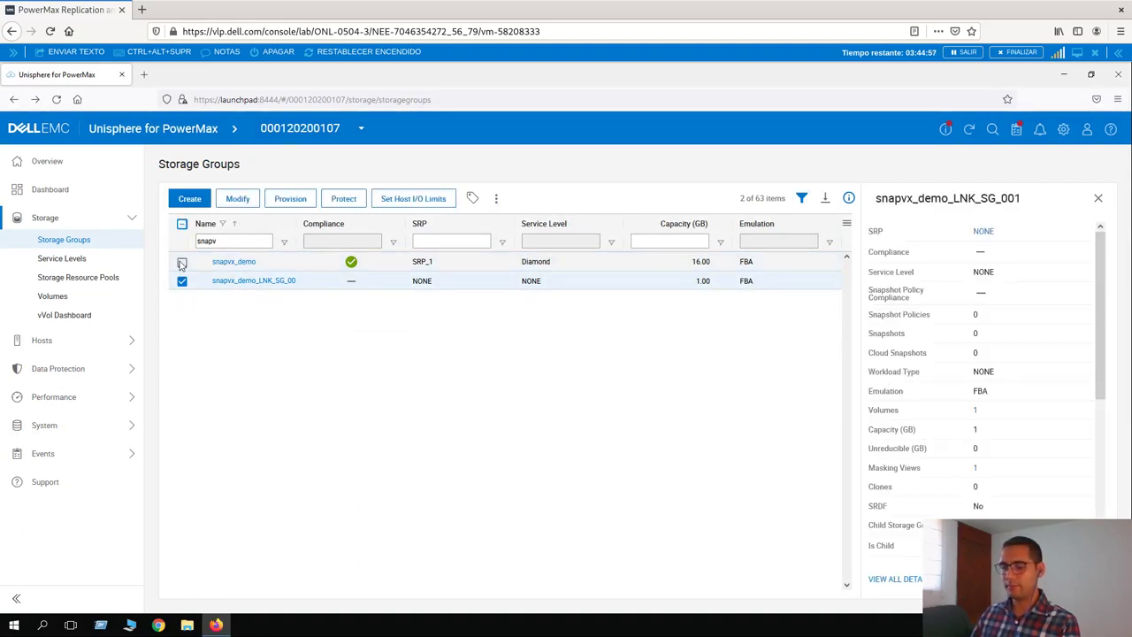
left_click(181, 282)
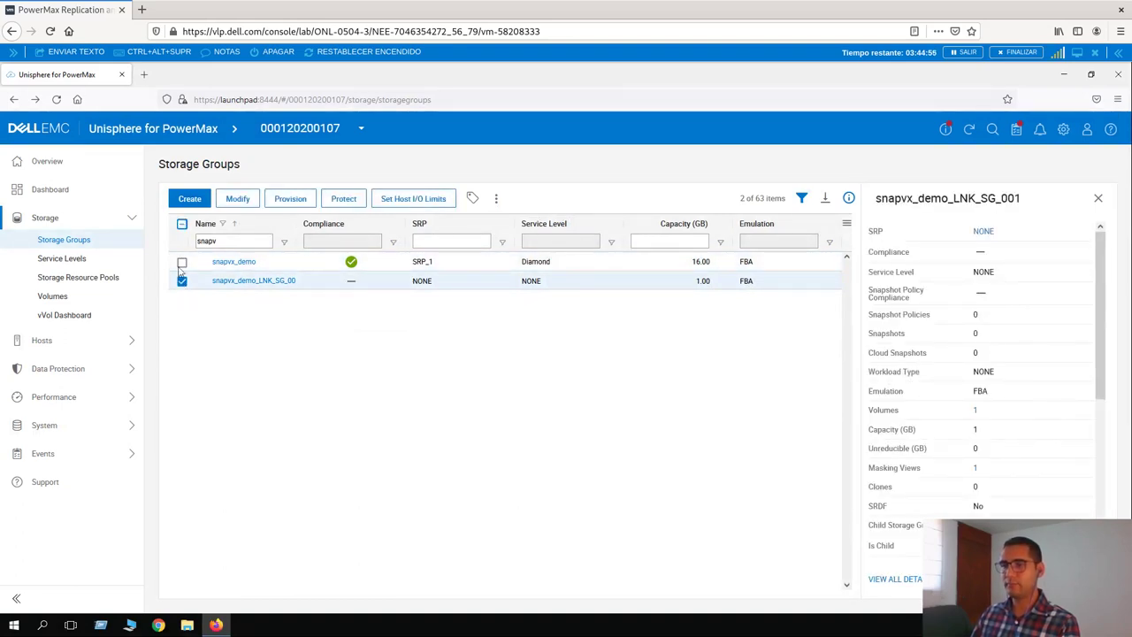
left_click(182, 263)
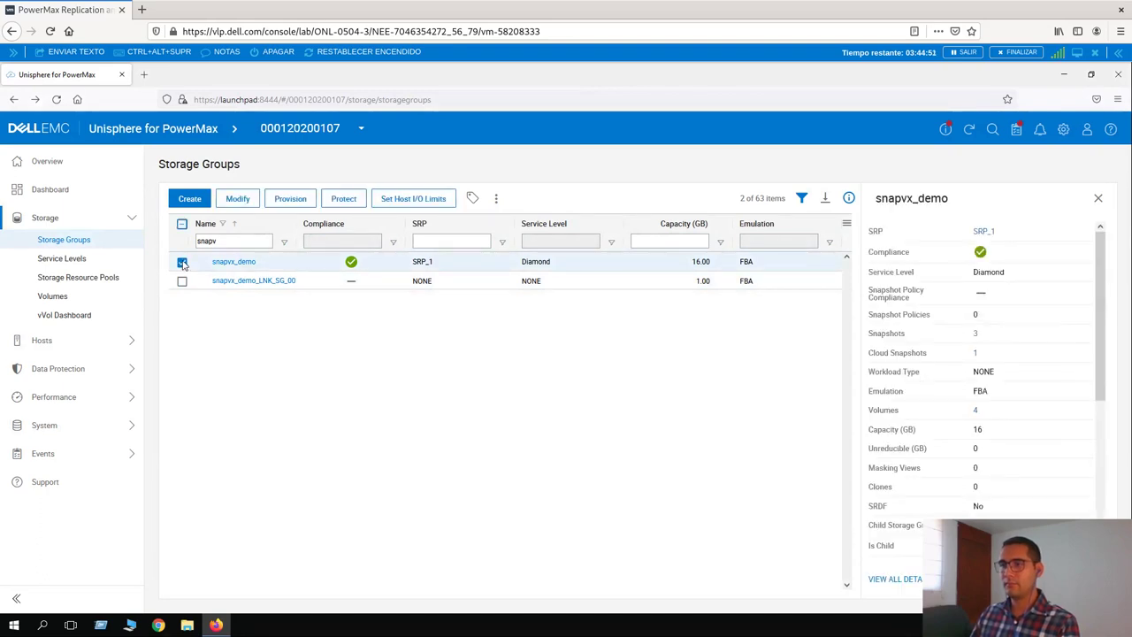
left_click(344, 199)
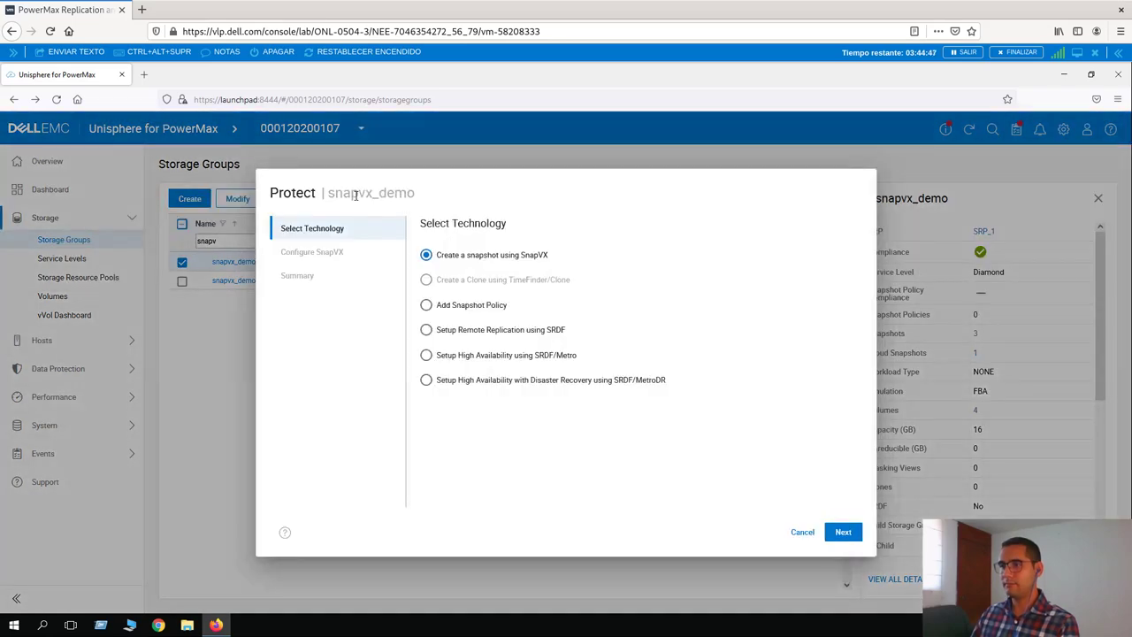
left_click(798, 536)
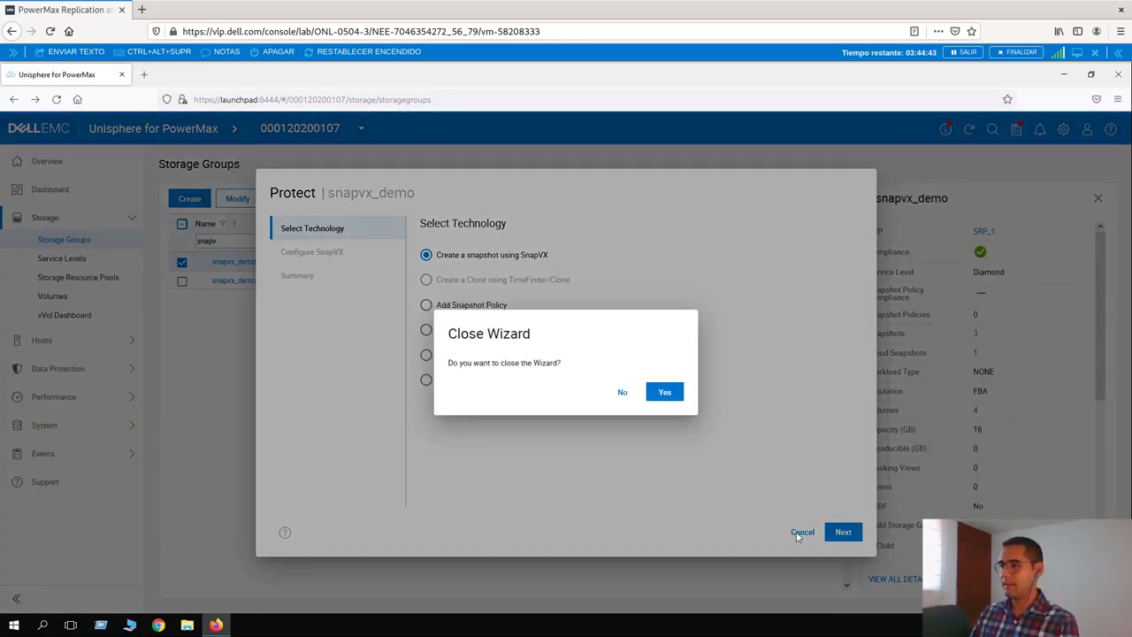
left_click(623, 394)
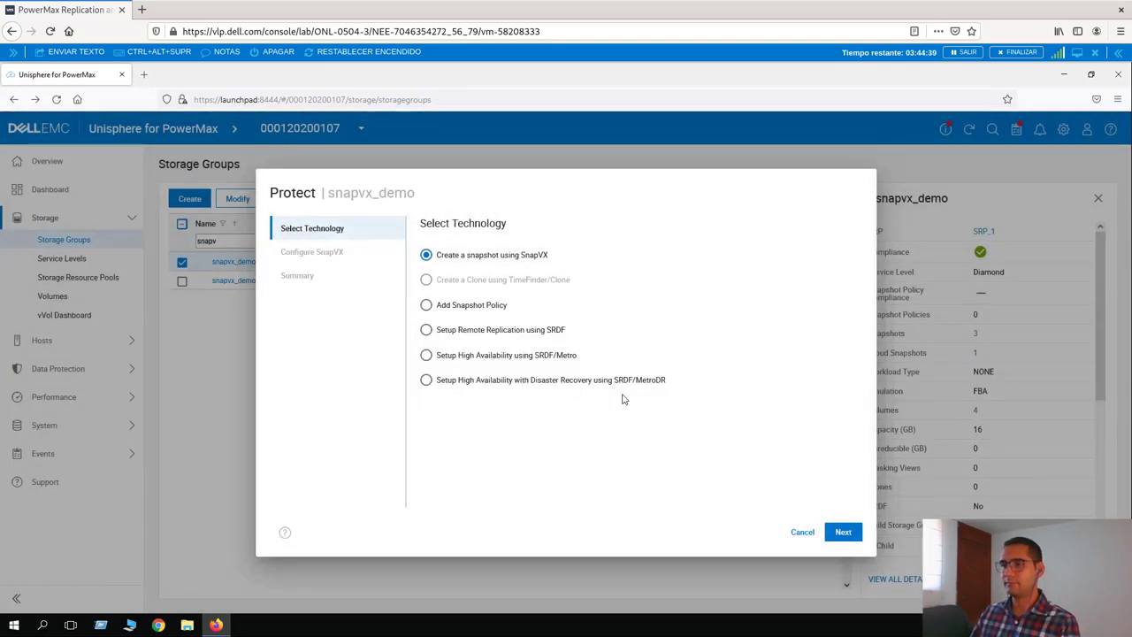
left_click(803, 533)
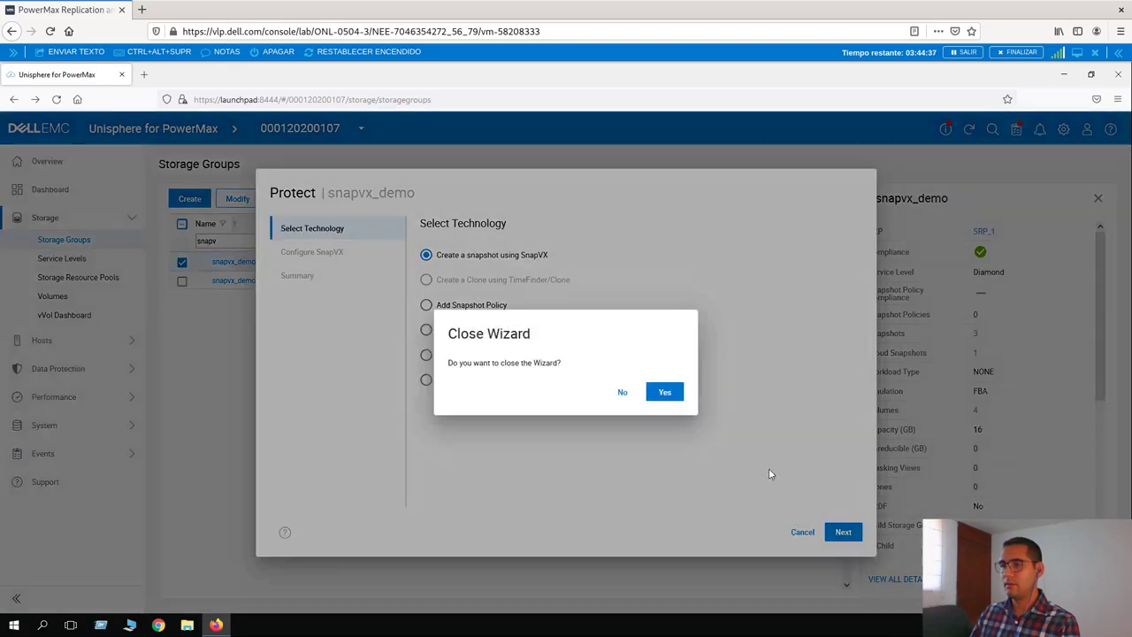
left_click(665, 393)
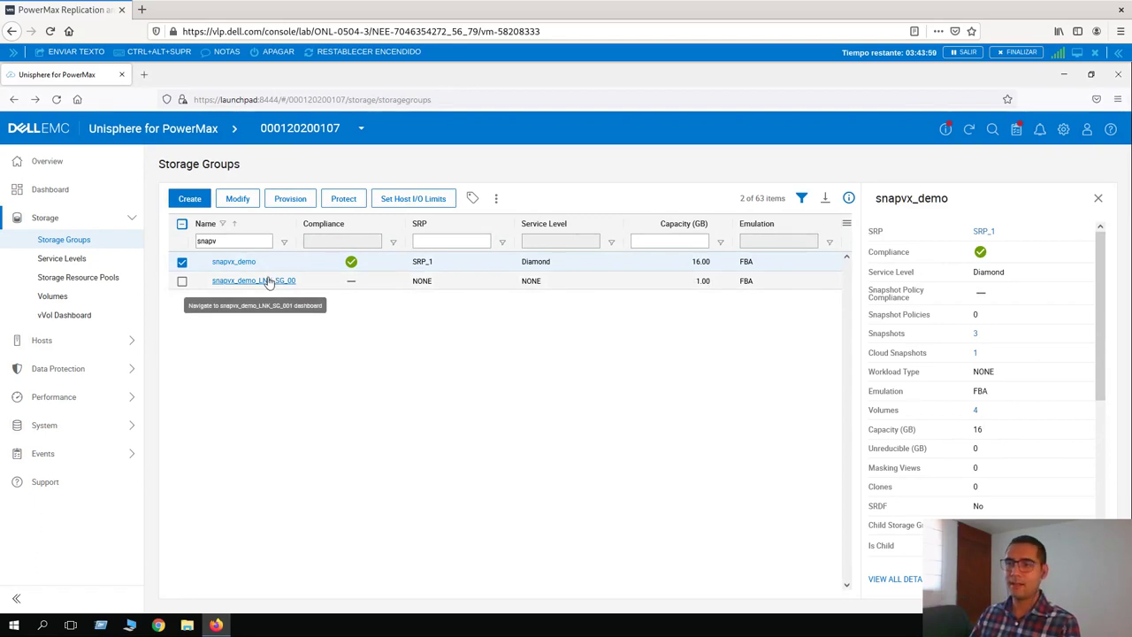
Step: Protect snapvx_demo by adding the DailyDefault snapshot policy and apply it immediately
left_click(346, 199)
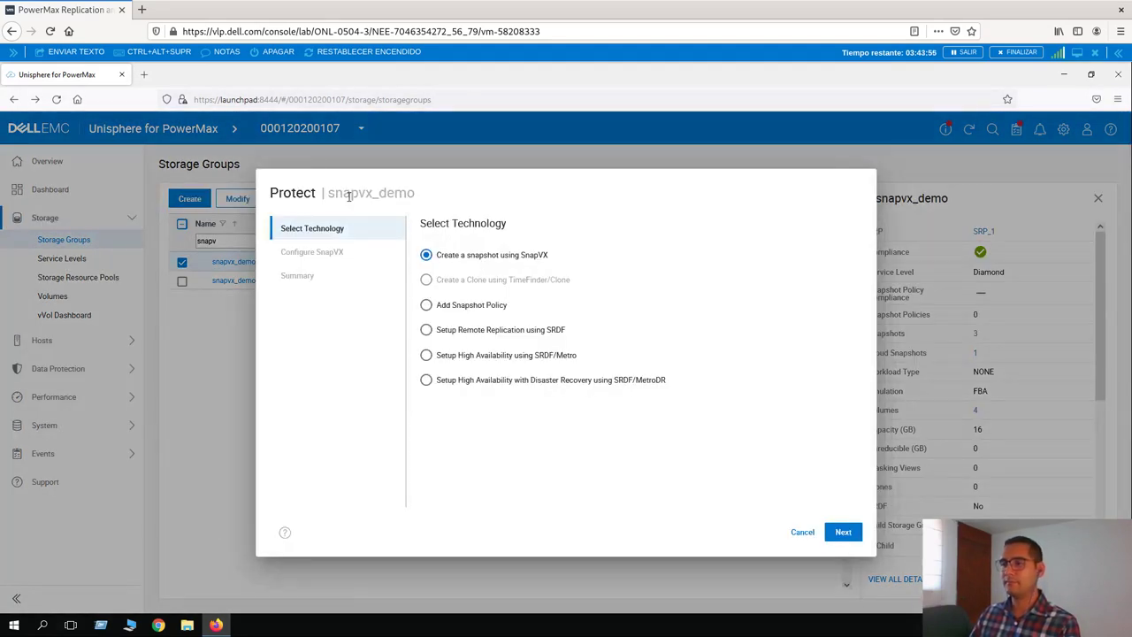
left_click(491, 306)
left_click(841, 533)
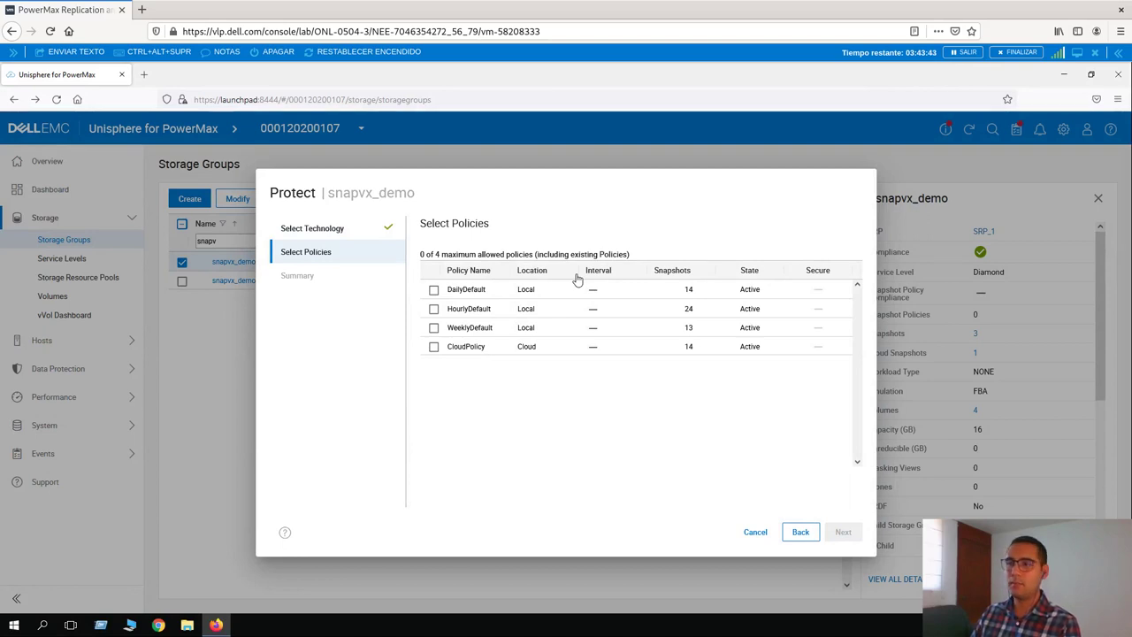
left_click(535, 292)
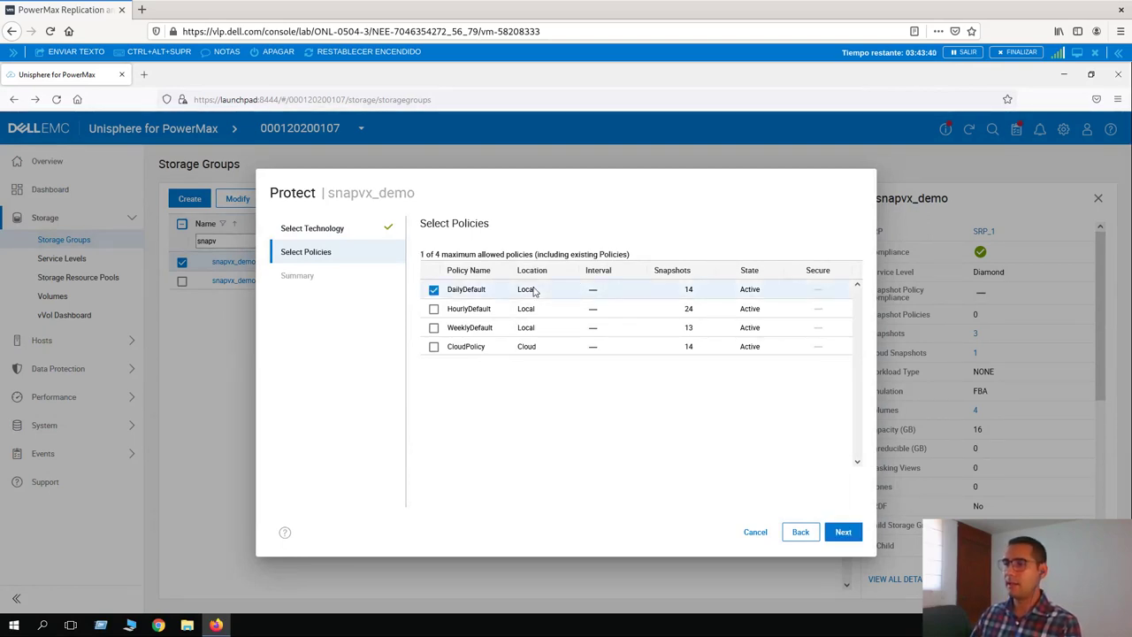
left_click(844, 533)
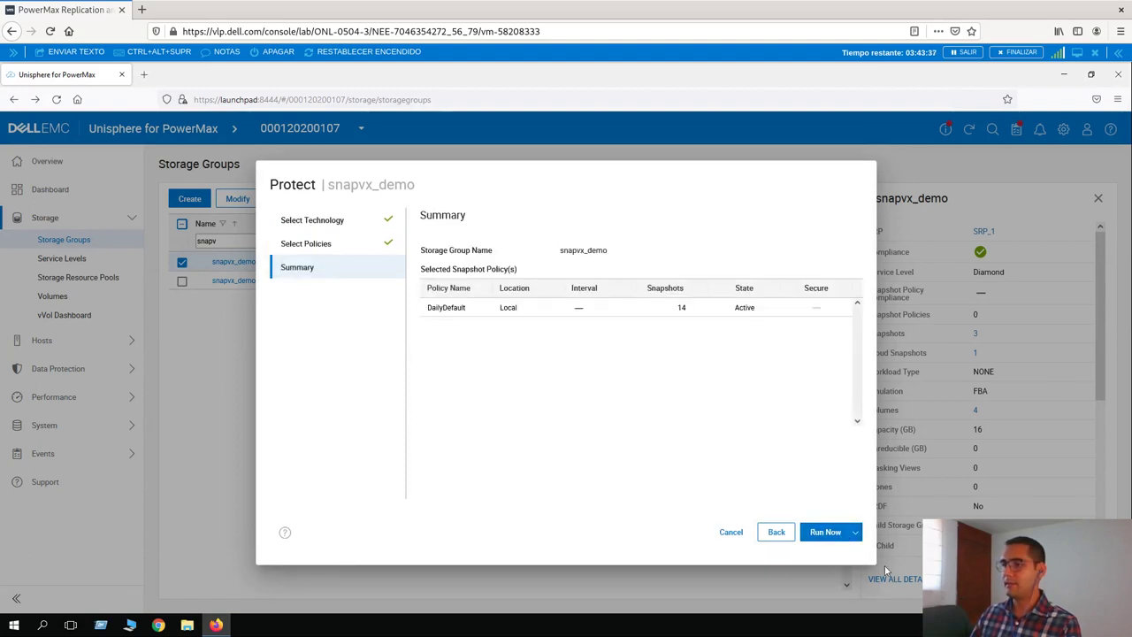
left_click(822, 539)
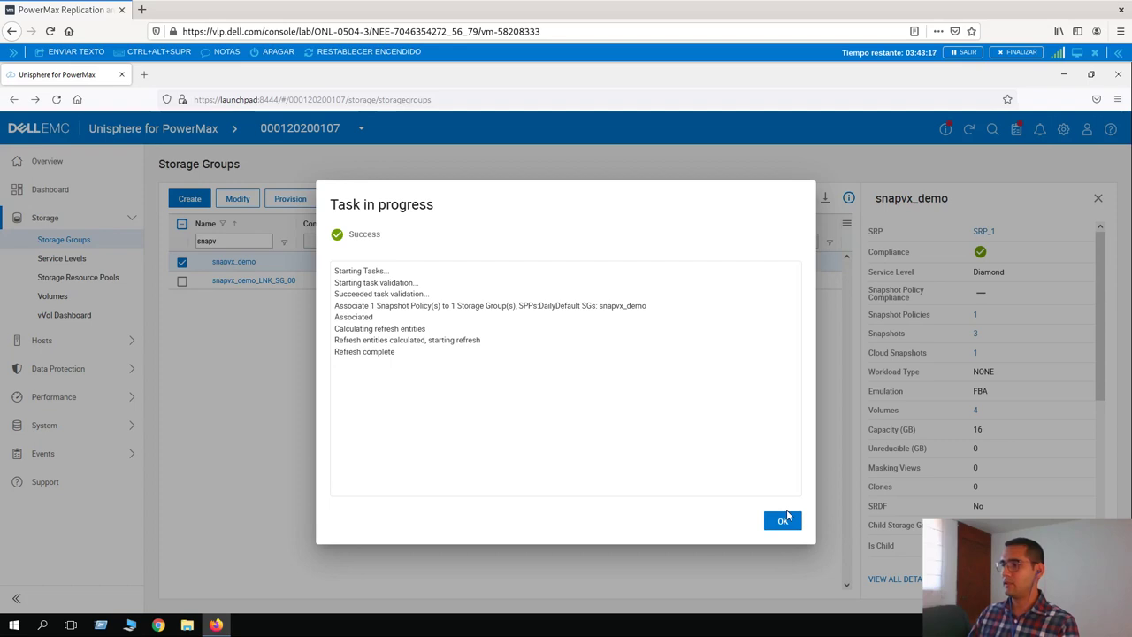
left_click(786, 520)
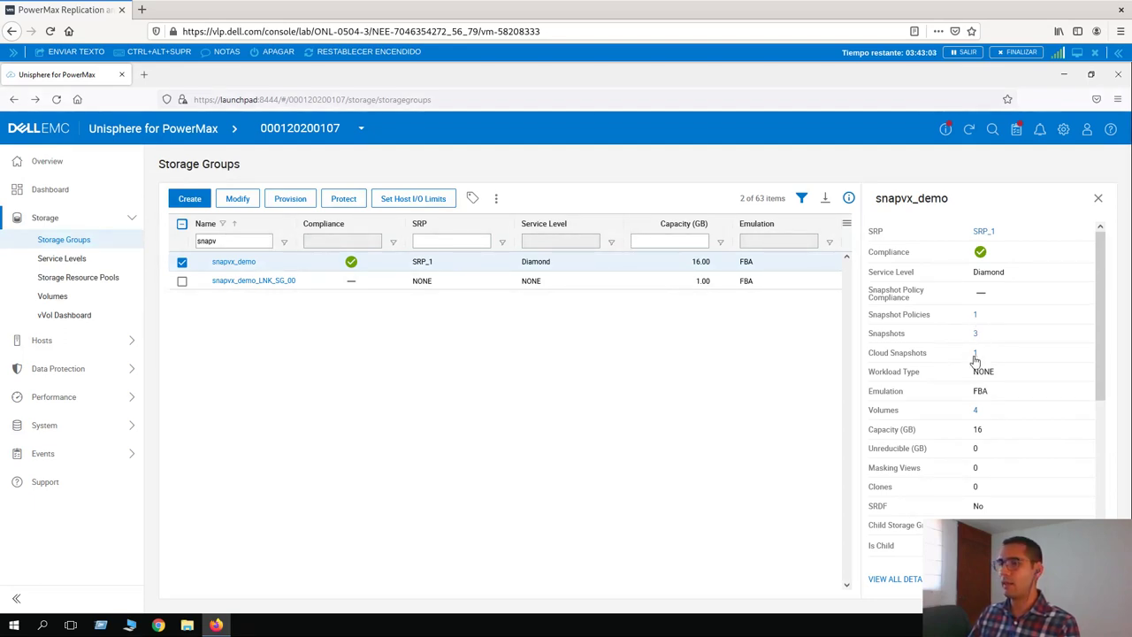
Step: Check the snapshot policy details of snapvx_demo, then review all snapshot policies and the storage groups under DailyDefault
left_click(976, 315)
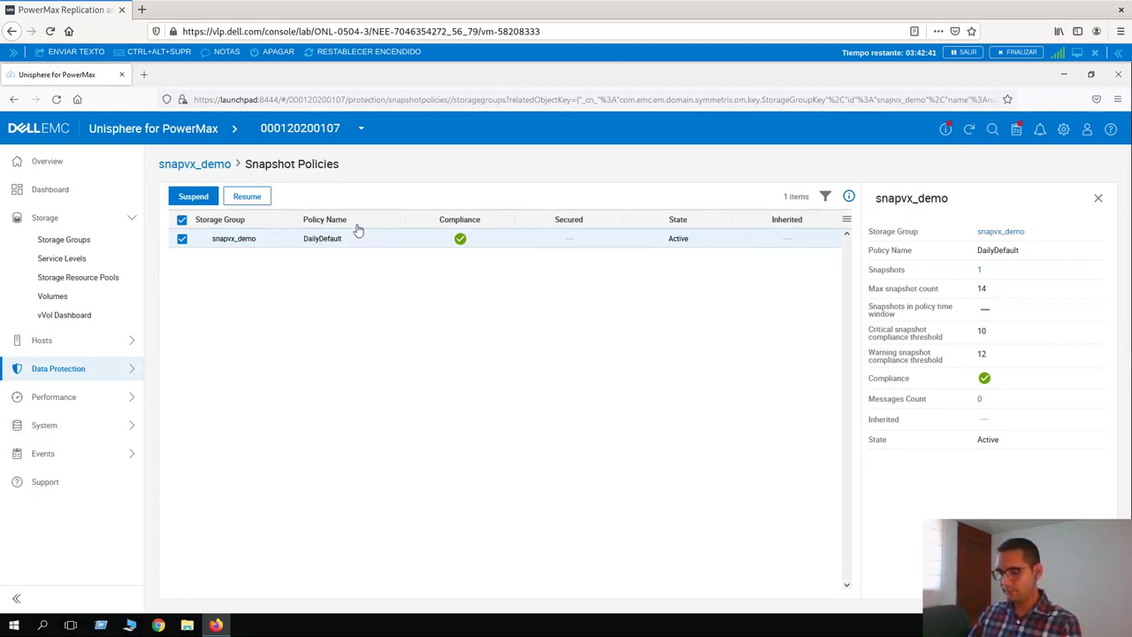
left_click(130, 369)
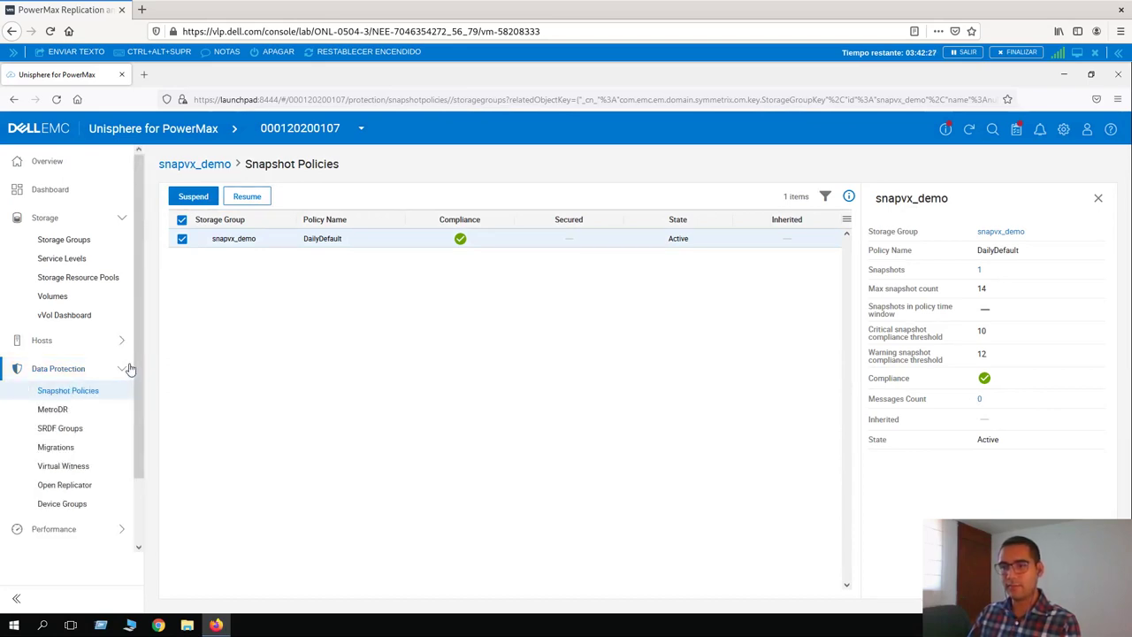
left_click(82, 391)
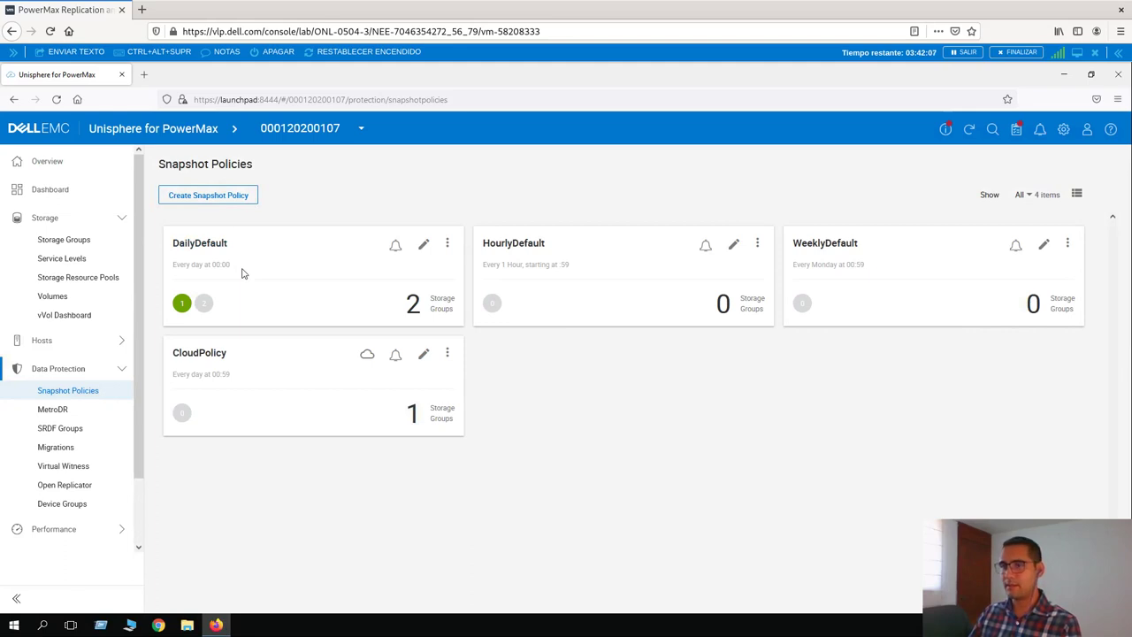
left_click(421, 303)
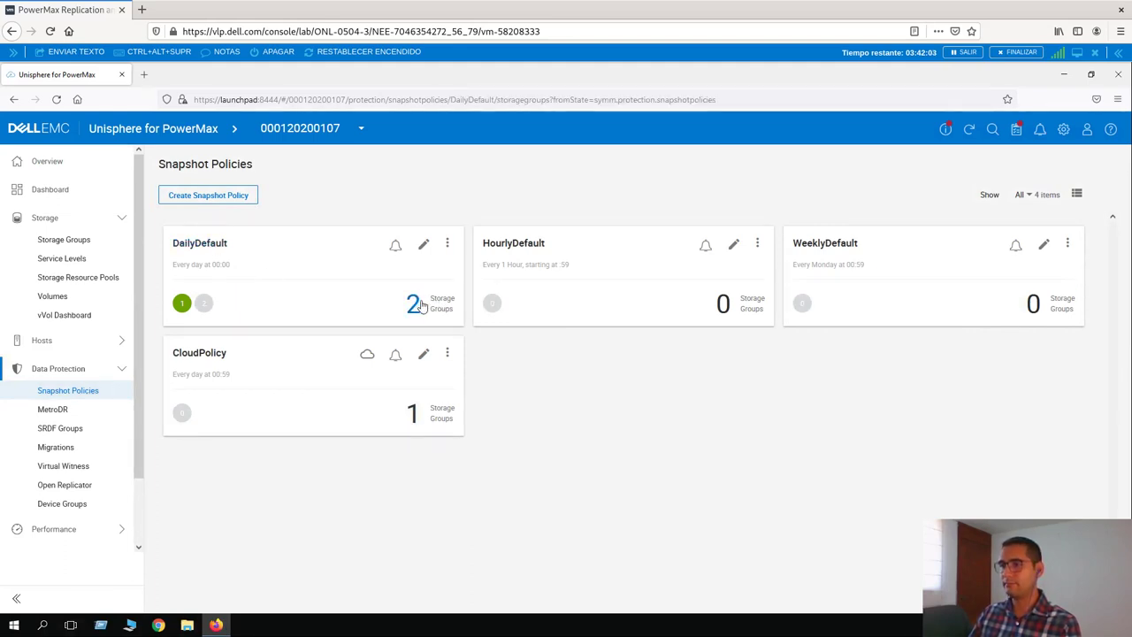
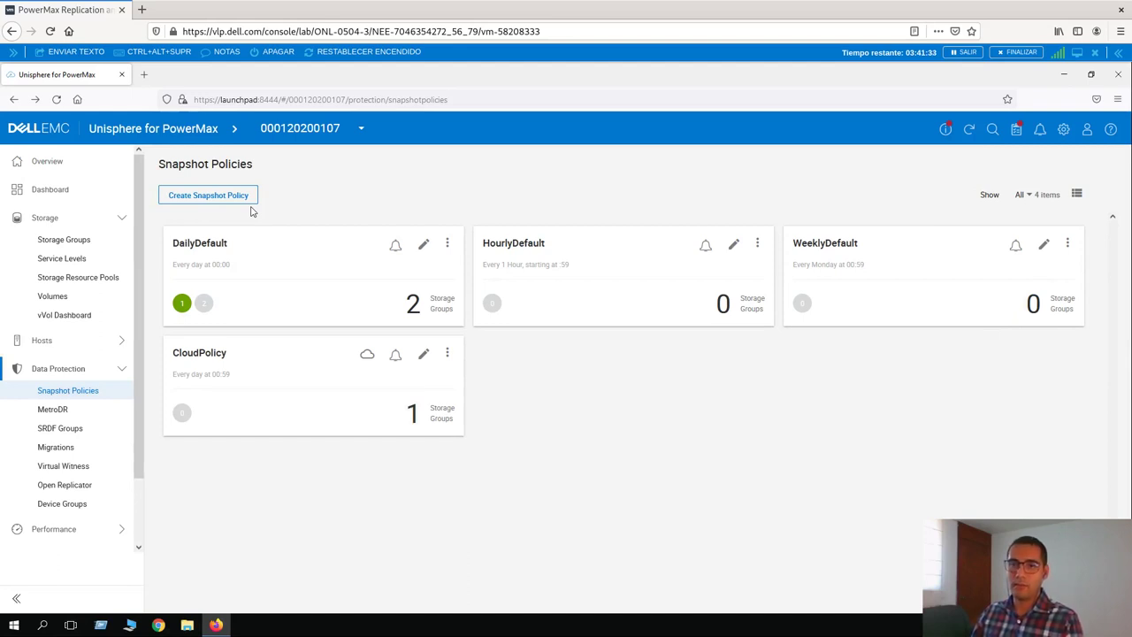
Step: Start creating a new snapshot policy and name it demo_policy
left_click(246, 196)
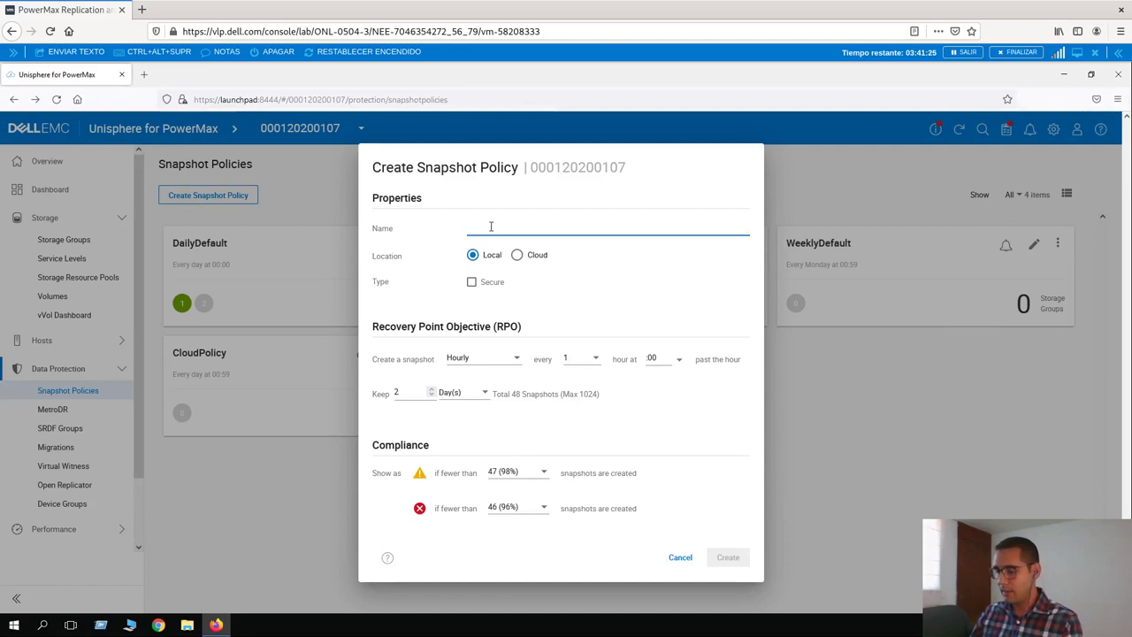
type("de")
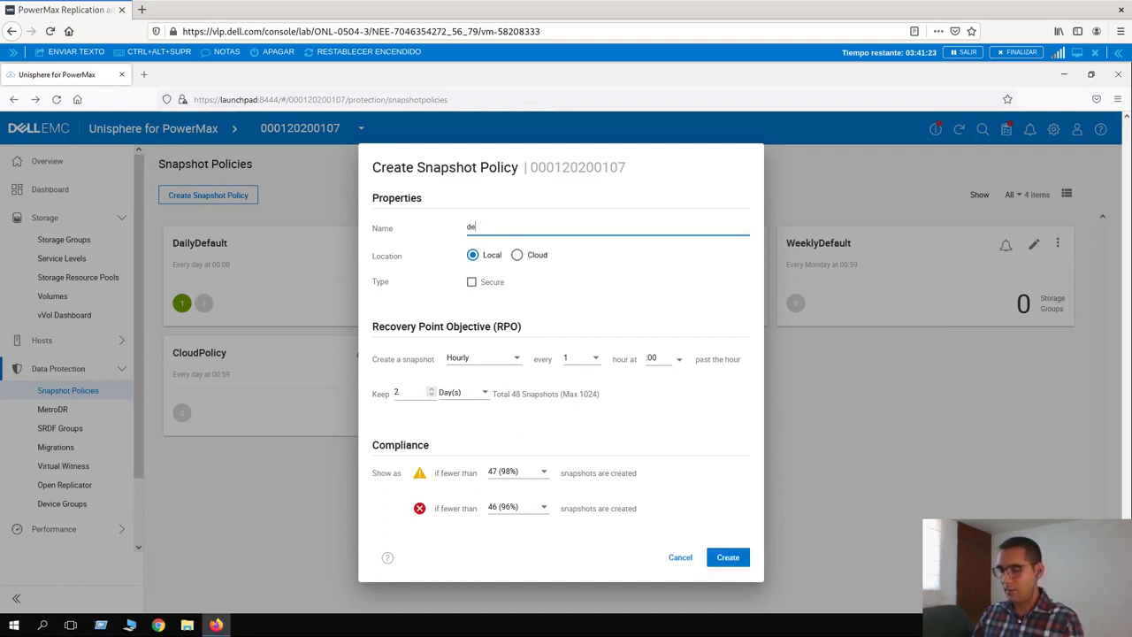
type("mo_policu")
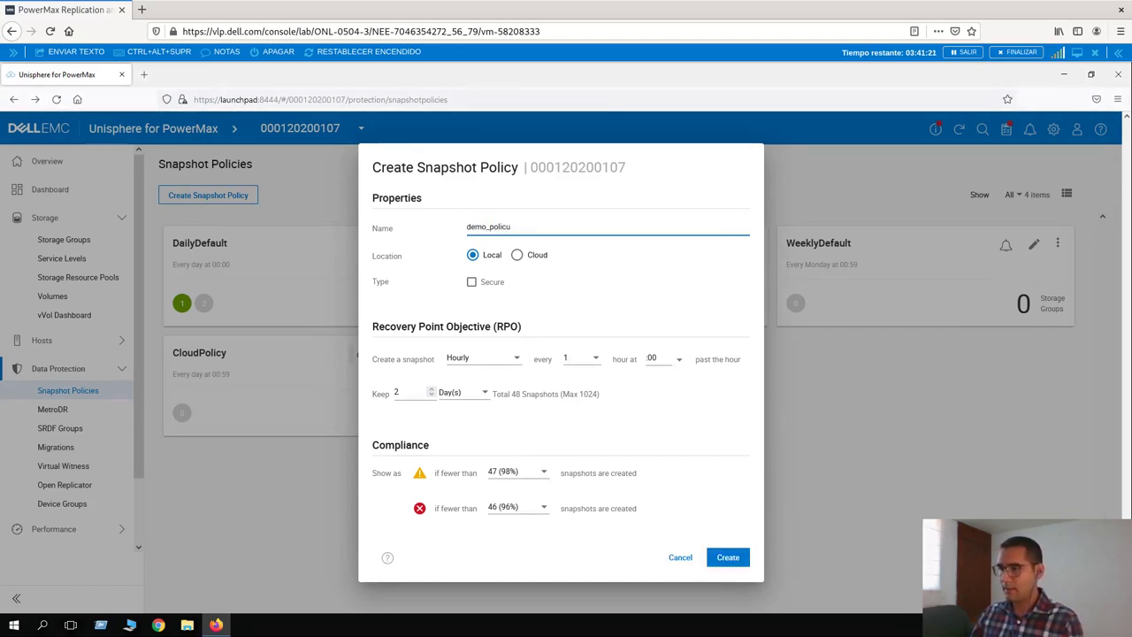
key("BackSpace")
type("y")
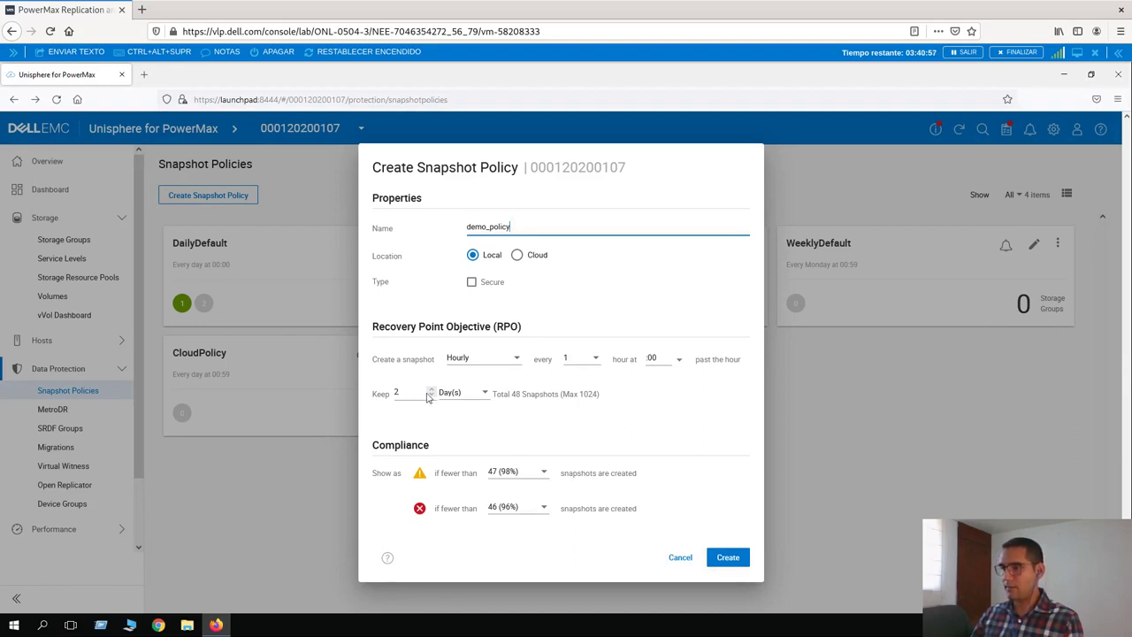
Step: Set demo_policy to take a local snapshot every 4 hours with a retention of 5 days, and create the policy
left_click(588, 359)
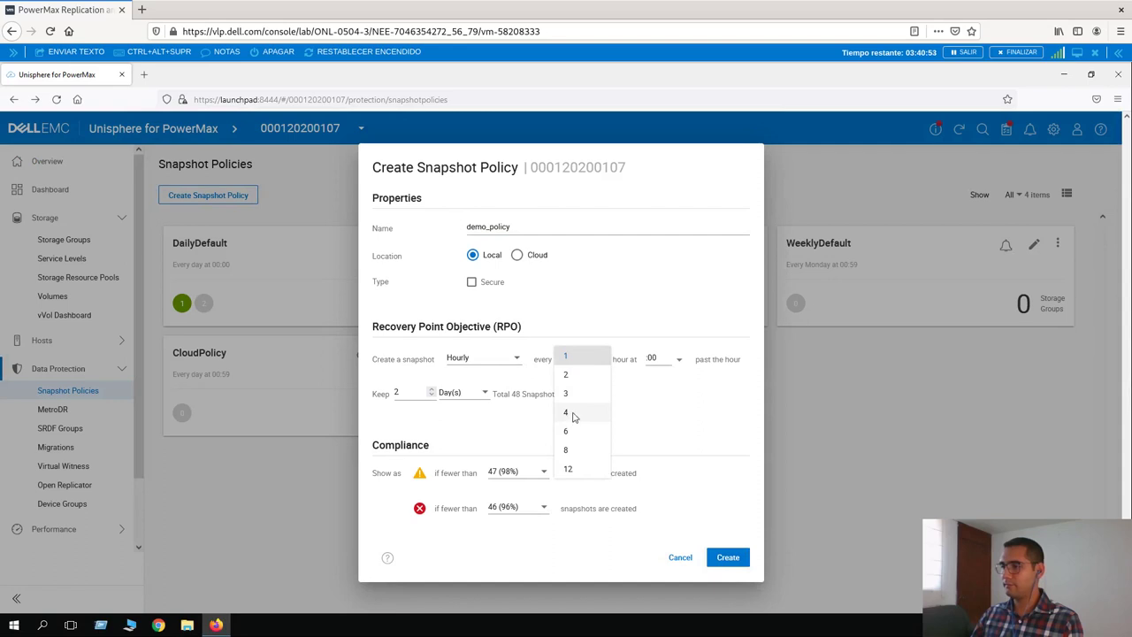
left_click(572, 416)
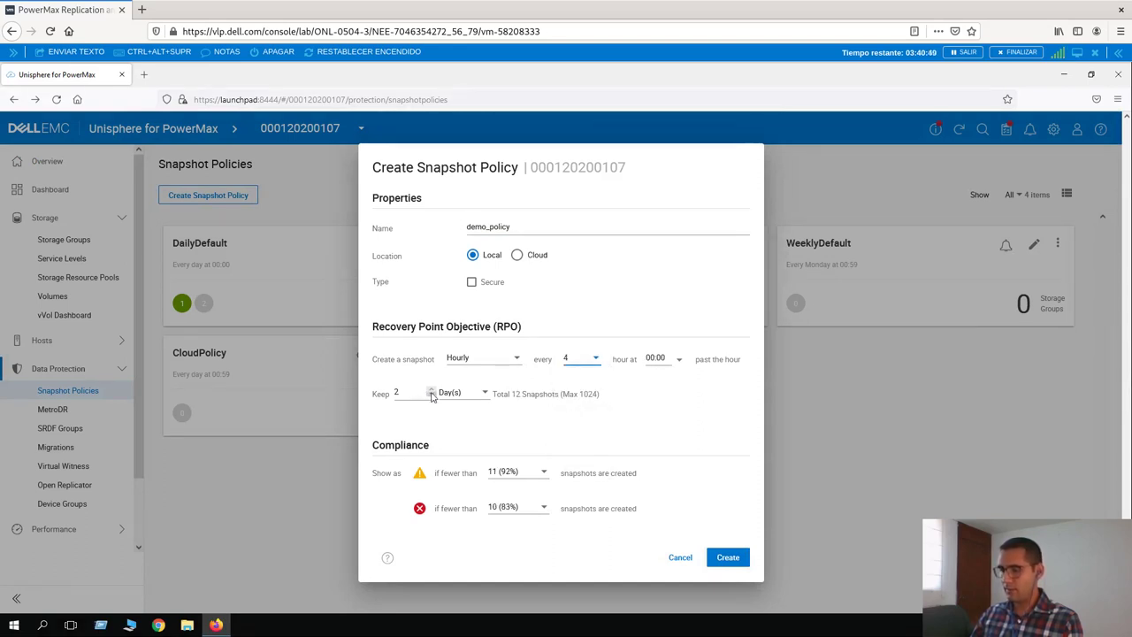
left_click(404, 390)
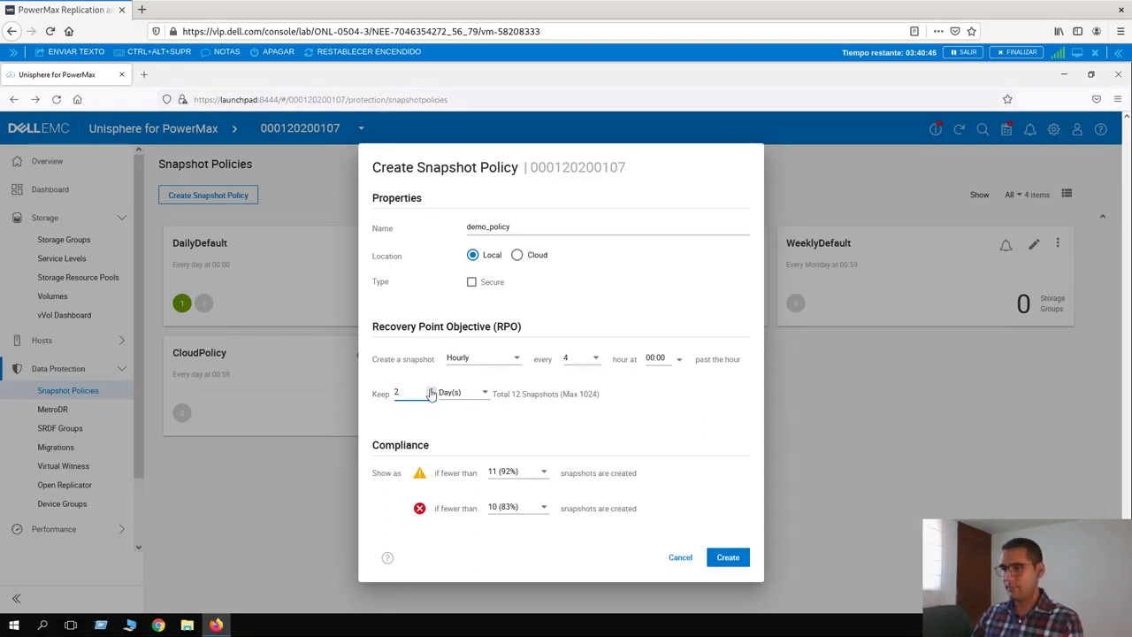
left_click(431, 391)
left_click(430, 391)
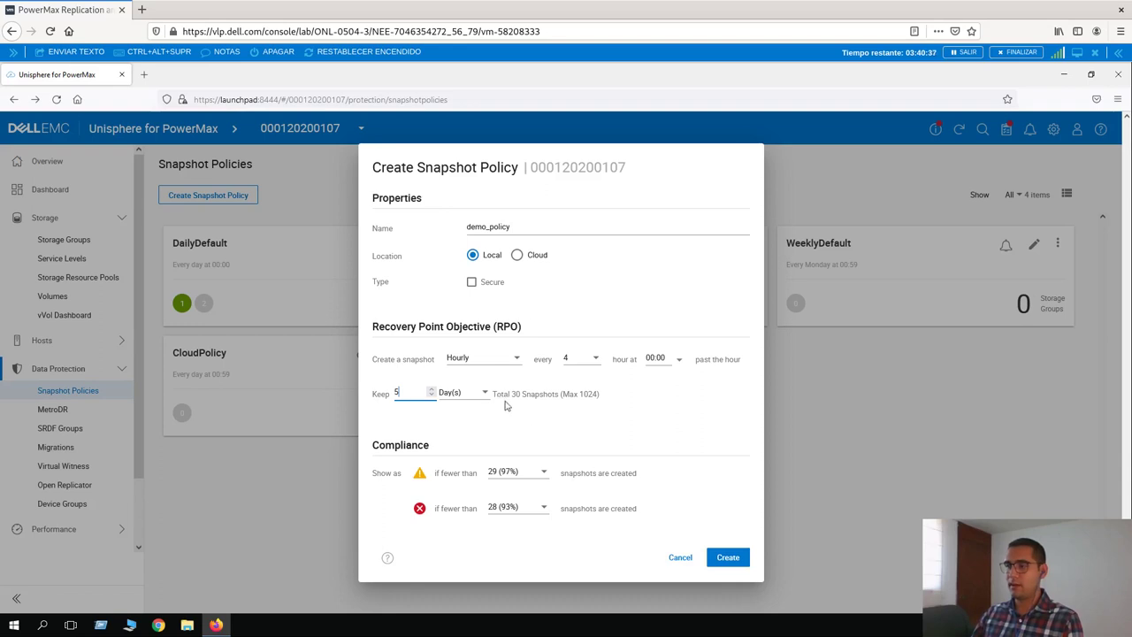
left_click_drag(493, 395, 560, 400)
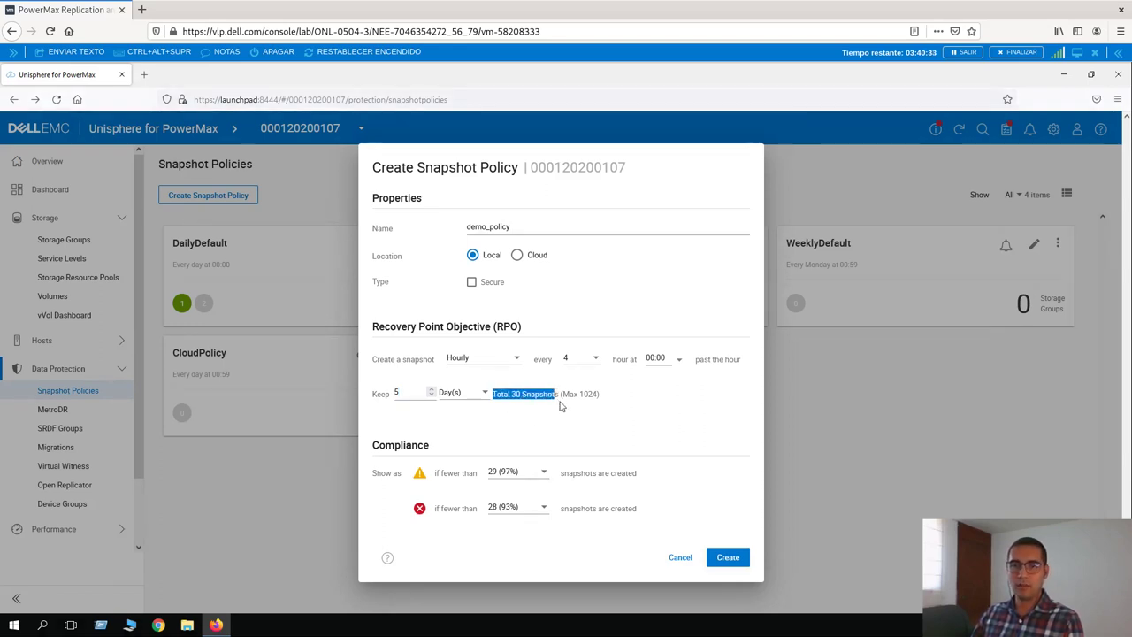
left_click(742, 563)
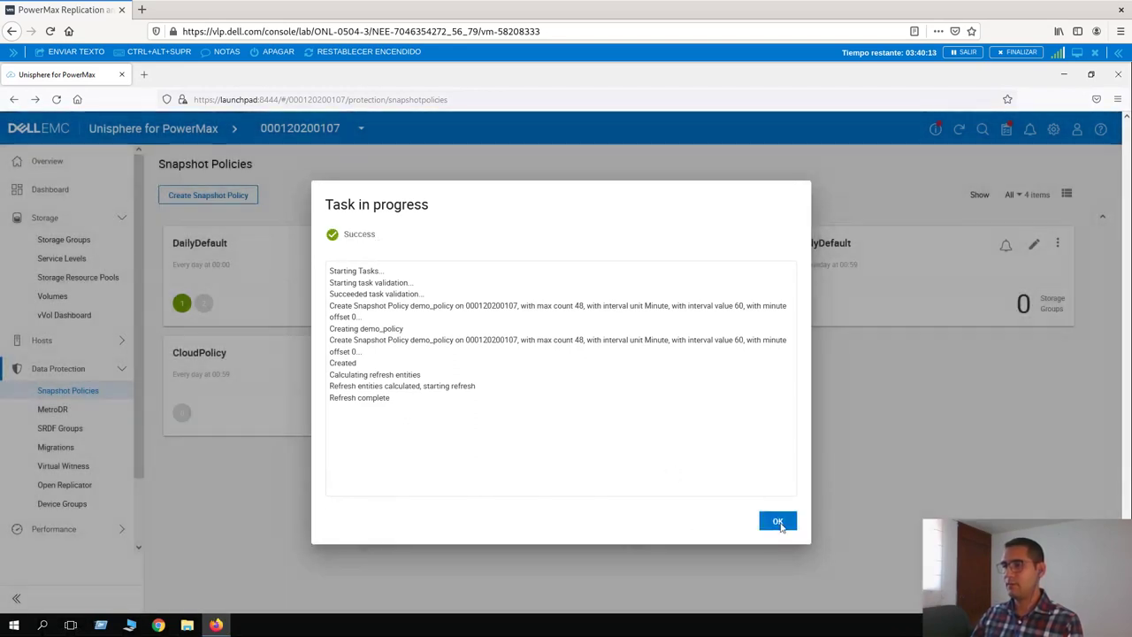
left_click(777, 522)
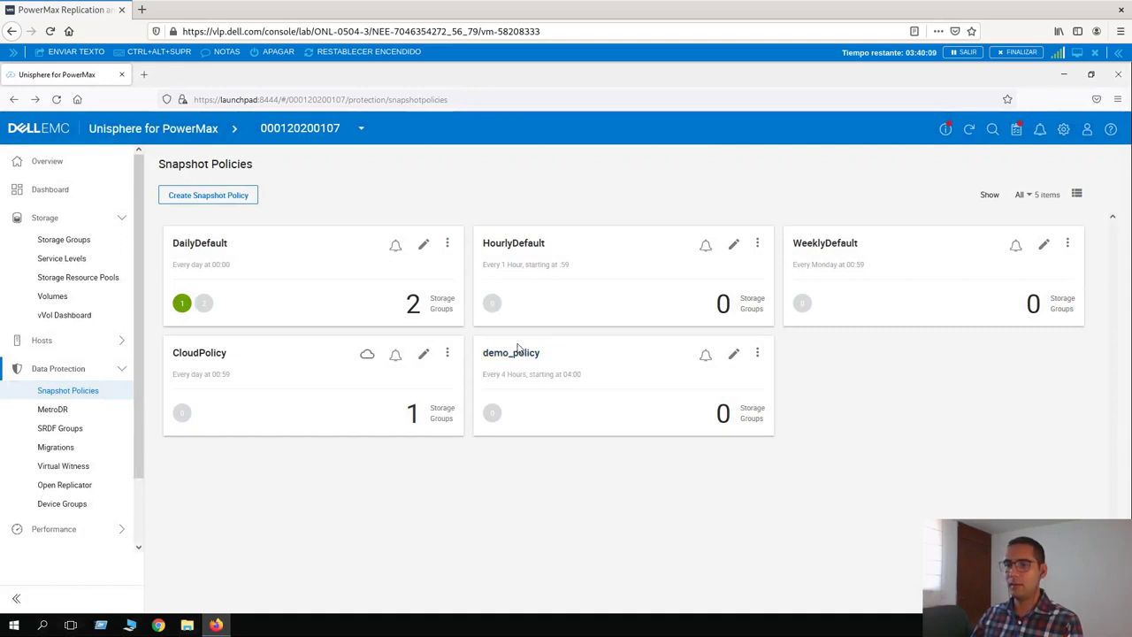
Step: Filter the storage groups by names containing "snap" and select snapvx_demo
left_click(70, 243)
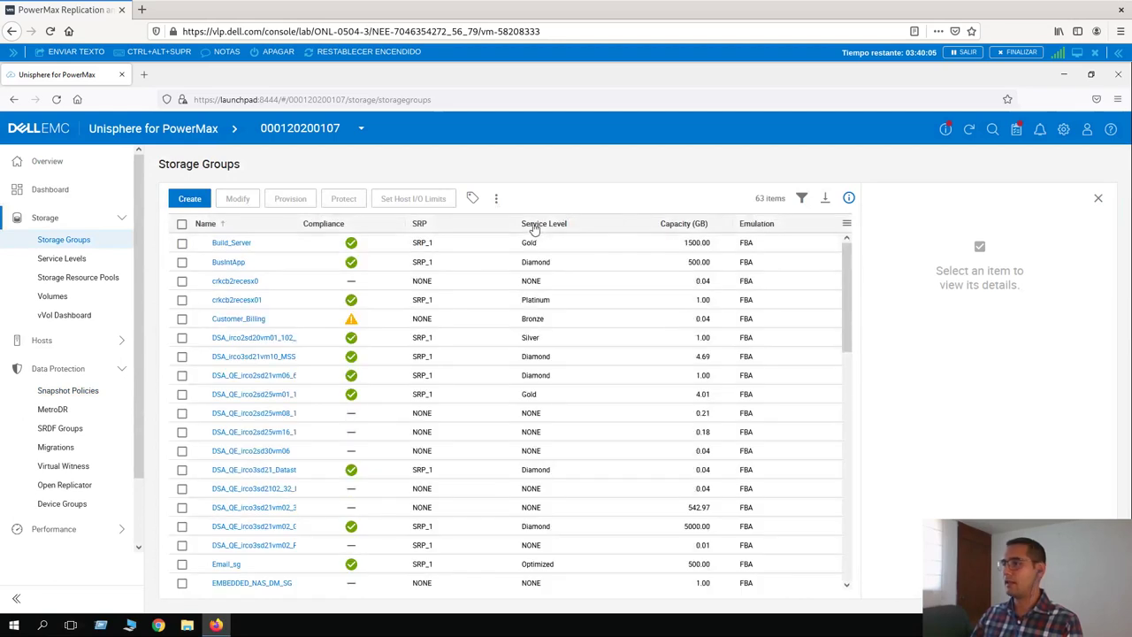
left_click(801, 198)
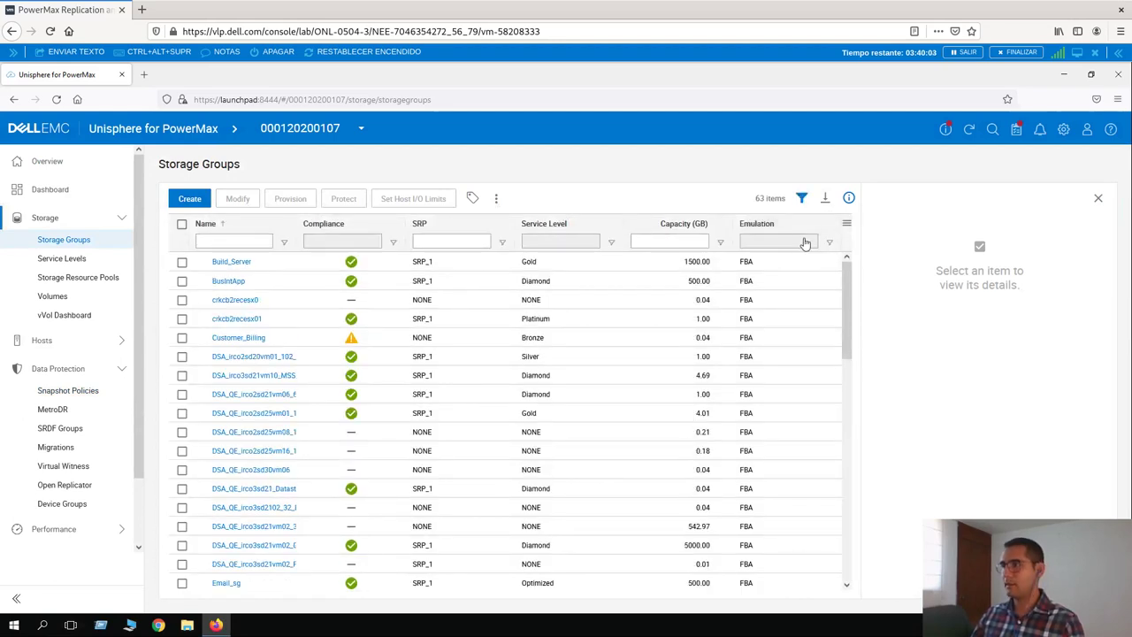
left_click(251, 240)
type("snap")
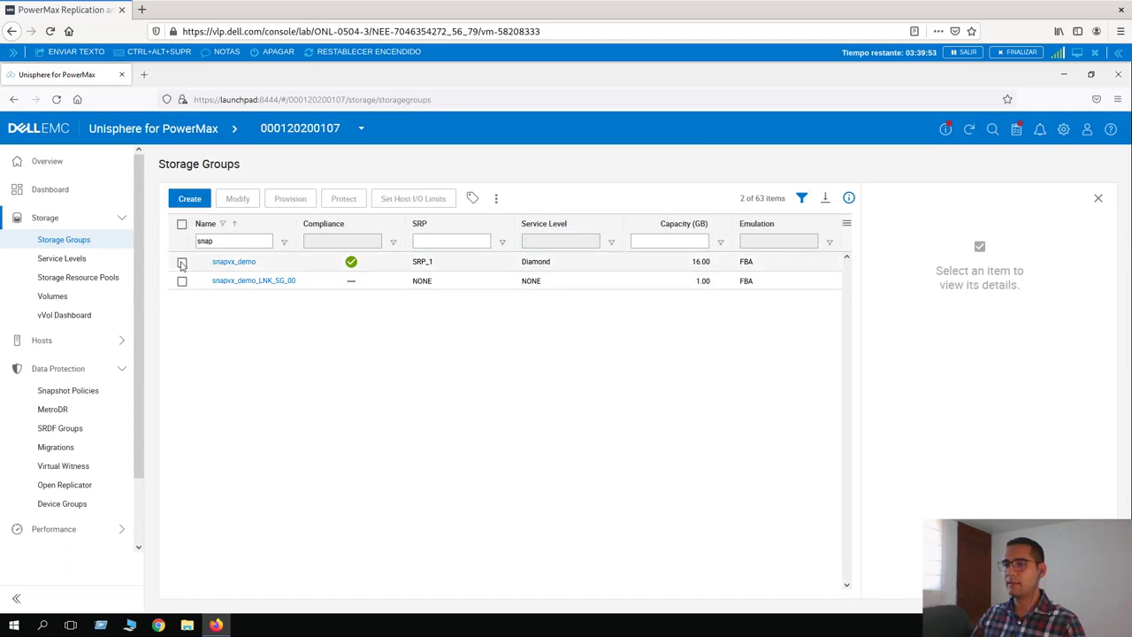
left_click(182, 263)
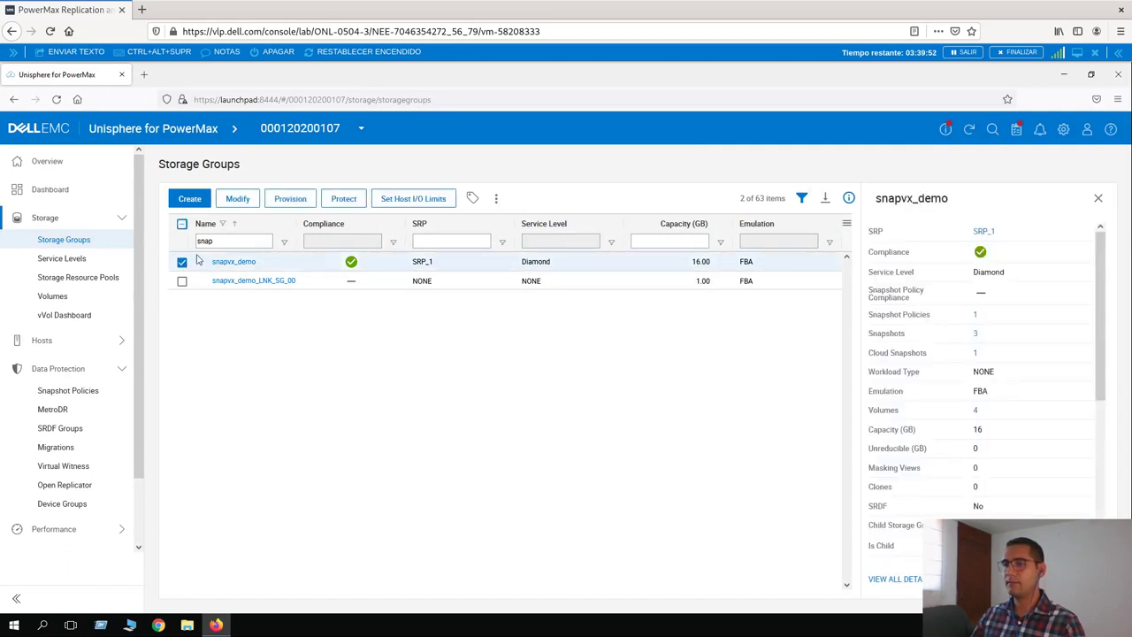
left_click(353, 200)
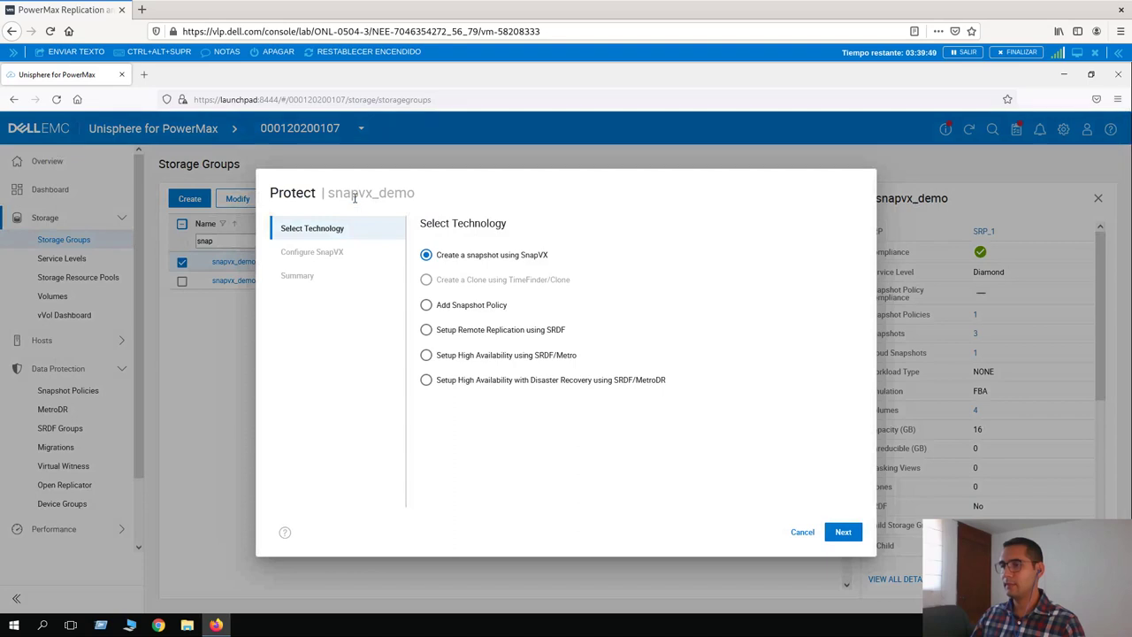
left_click(426, 305)
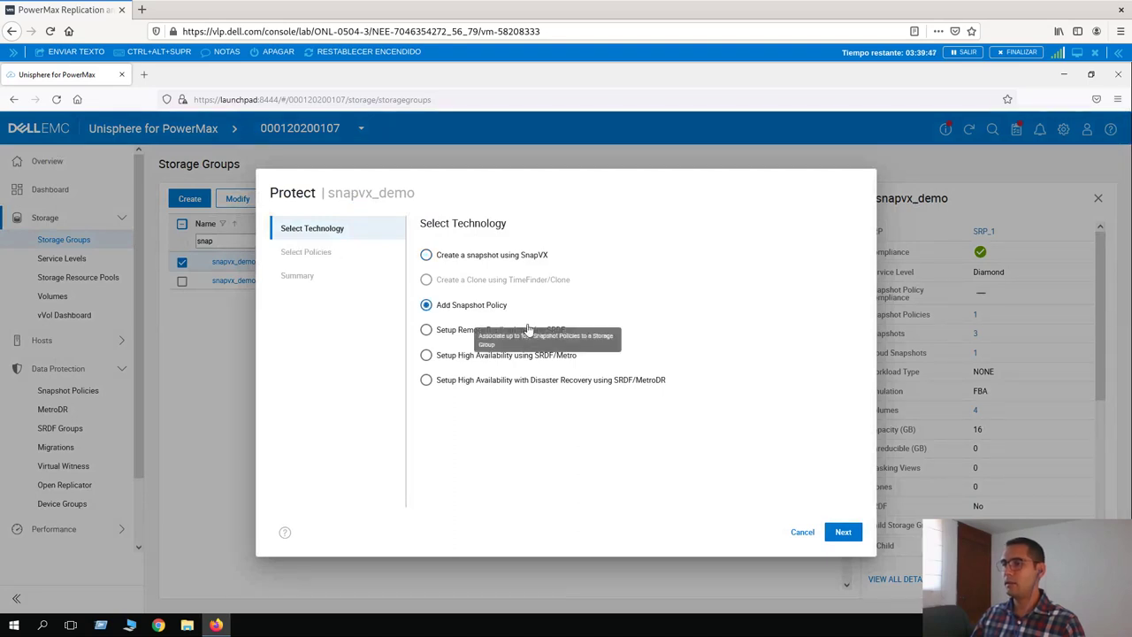
left_click(842, 532)
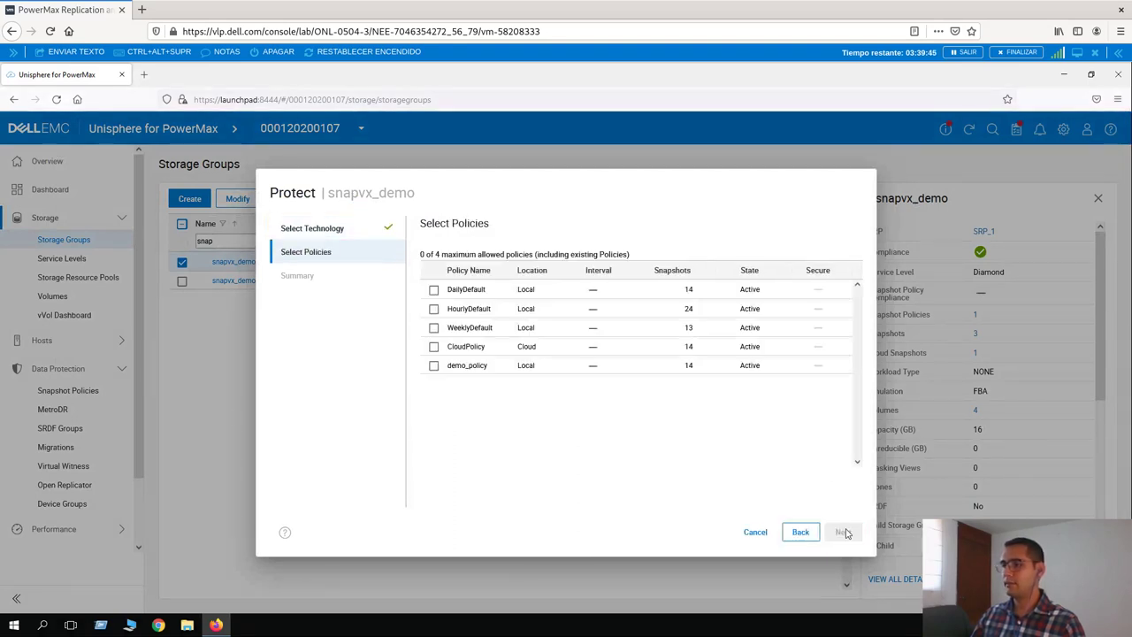
left_click(462, 371)
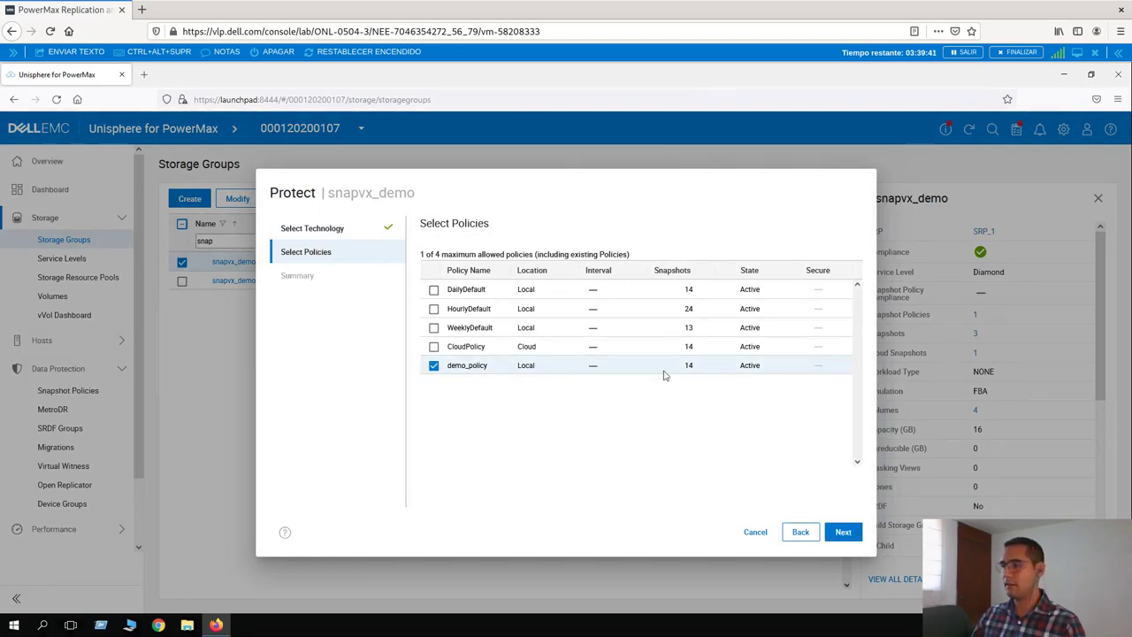
left_click(755, 533)
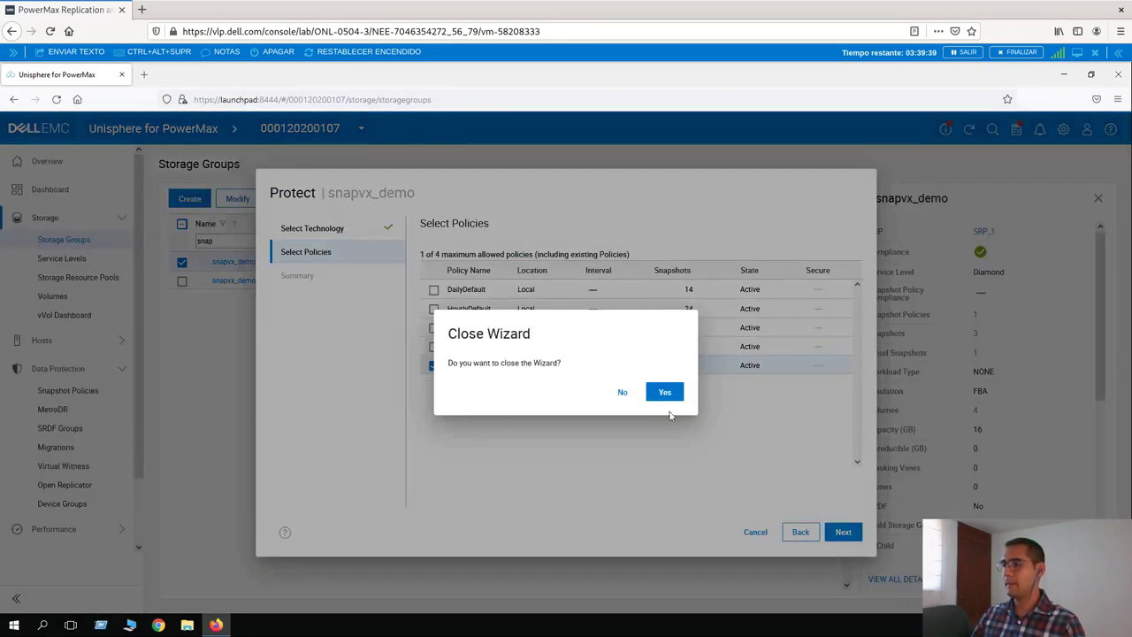
left_click(662, 394)
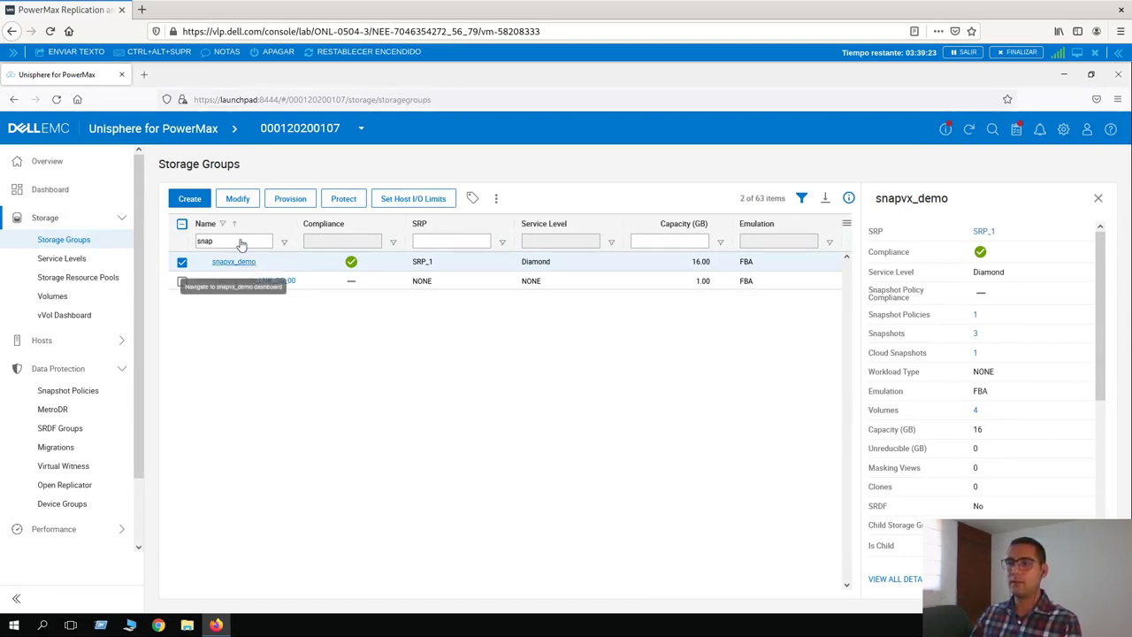
Step: Modify snapvx_demo to remove the DailyDefault snapshot policy and apply the change immediately
left_click(236, 200)
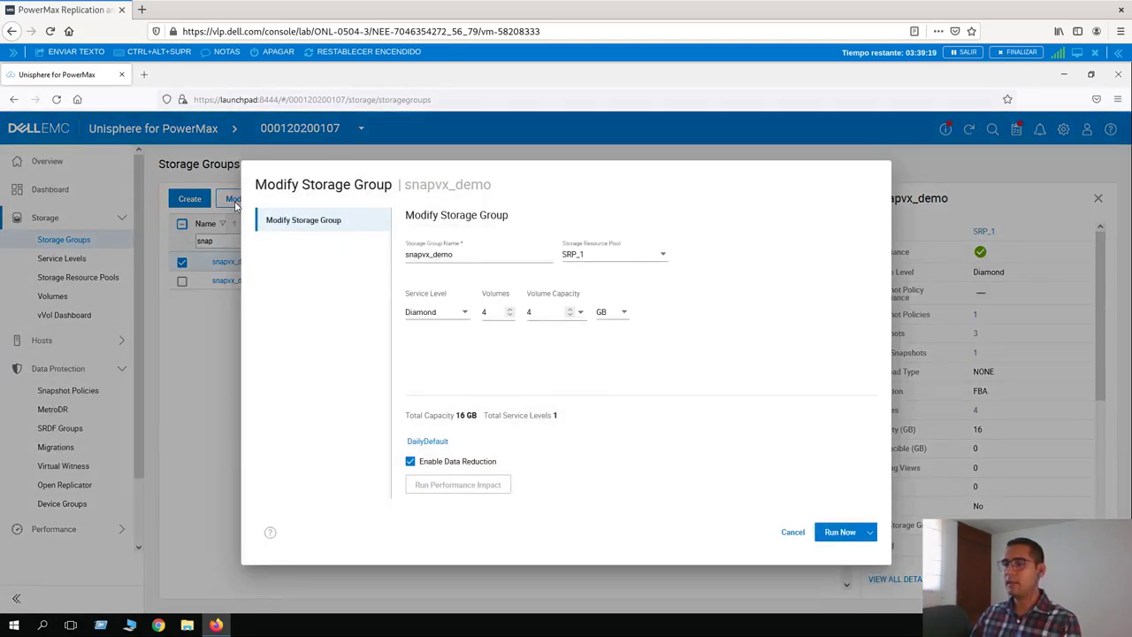
left_click(431, 441)
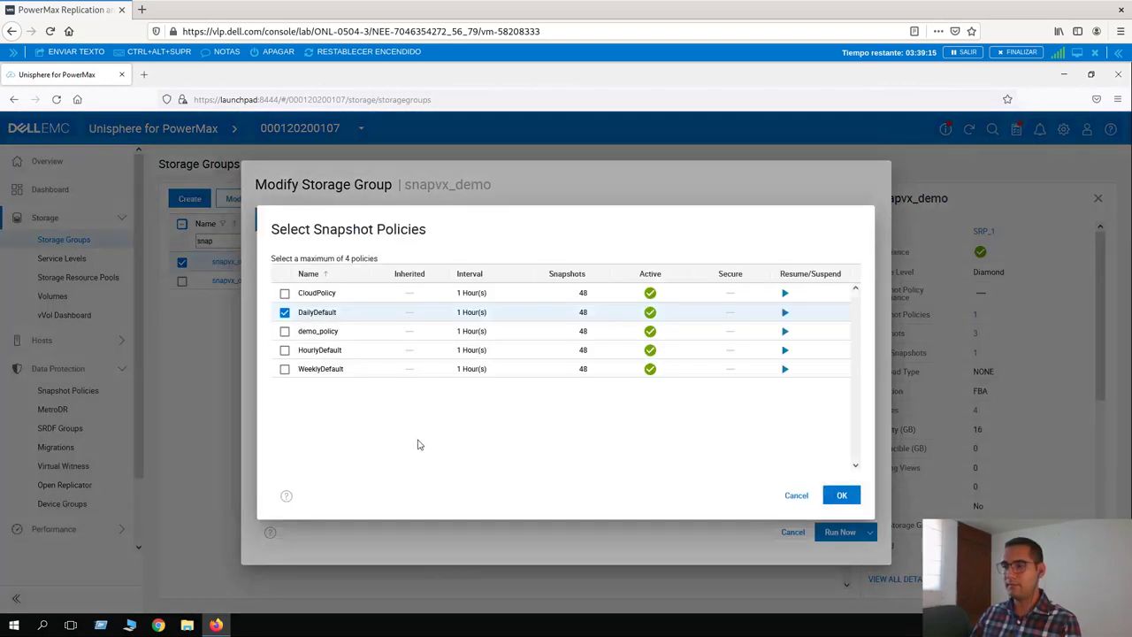
left_click(285, 313)
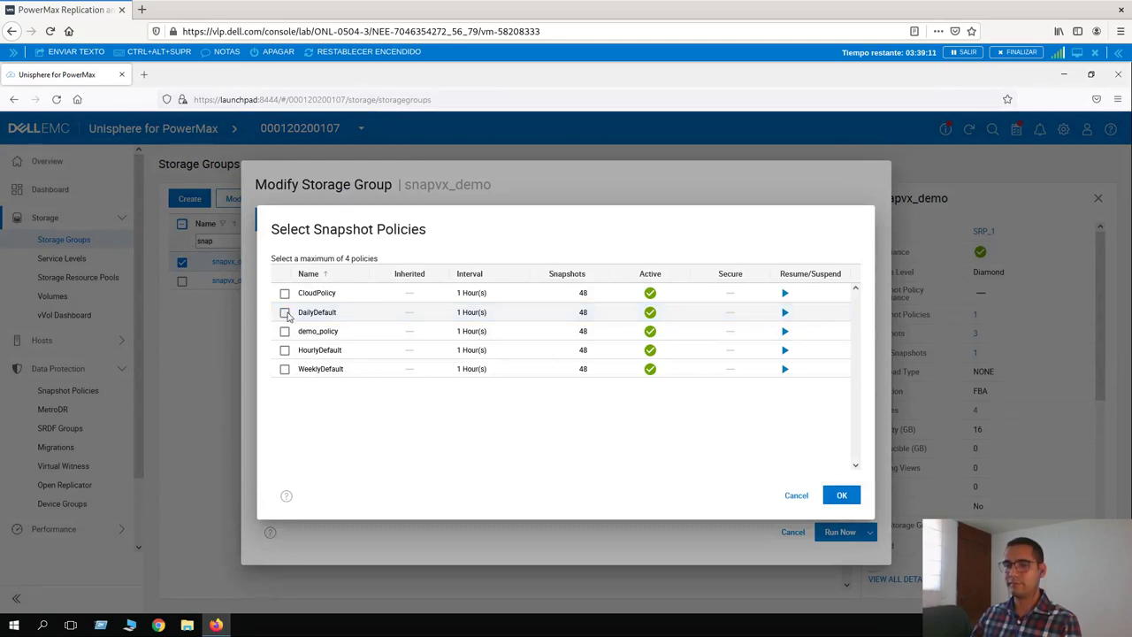
left_click(841, 495)
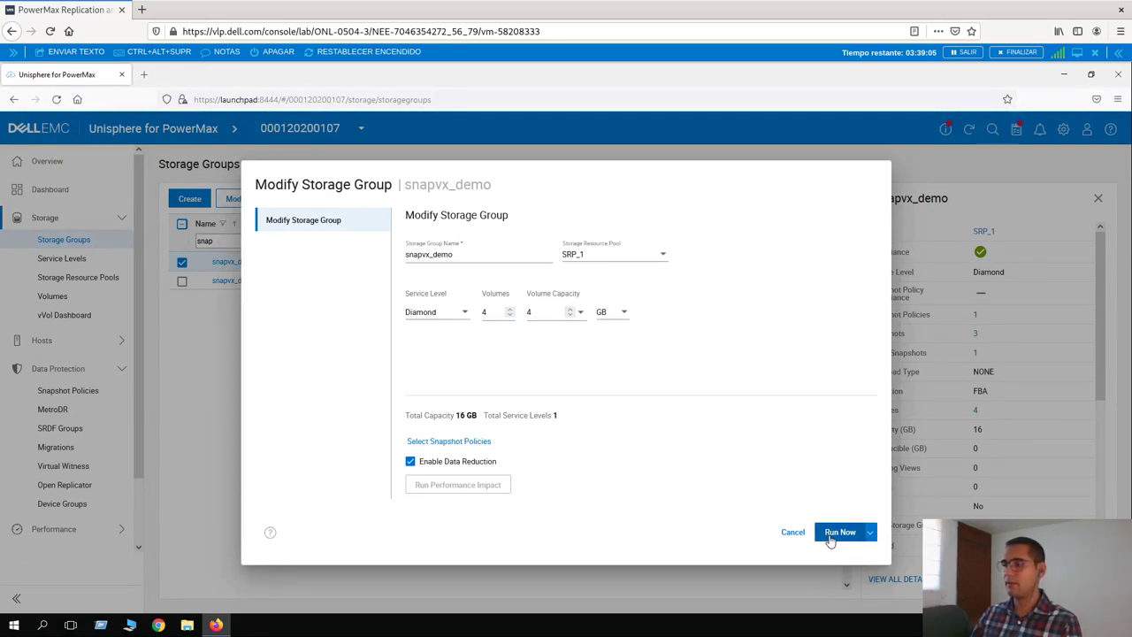
left_click(836, 533)
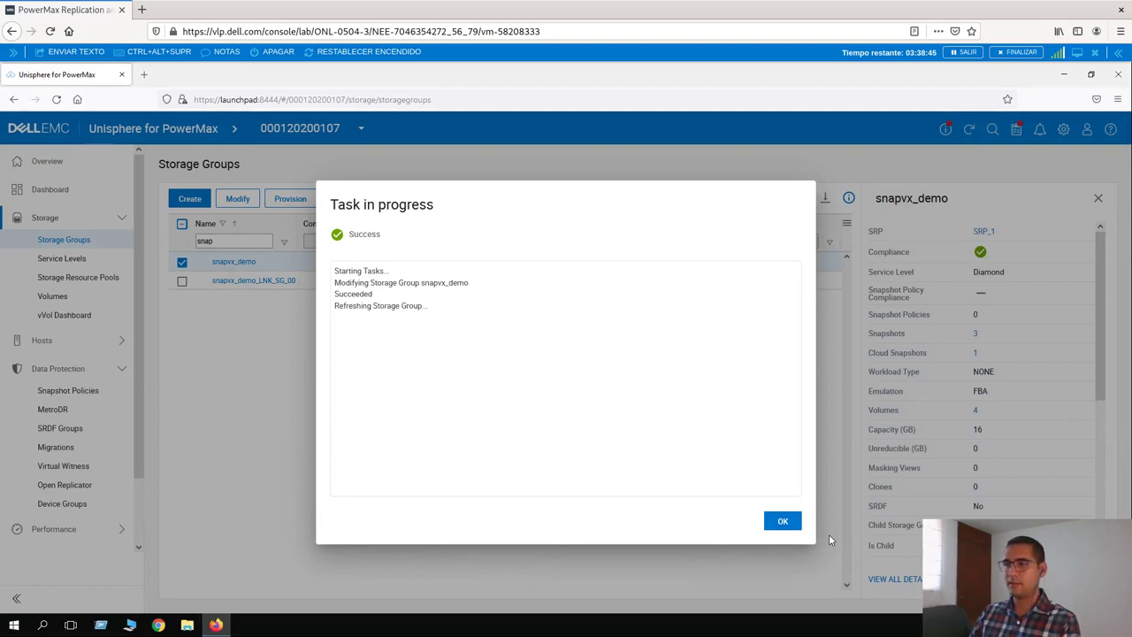
left_click(783, 522)
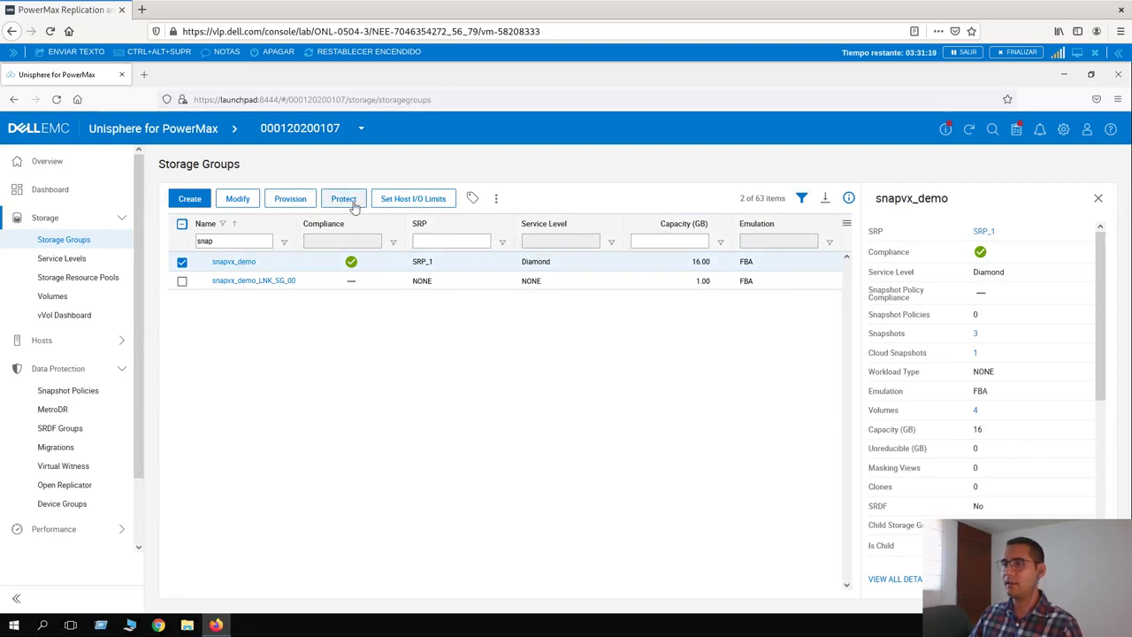
Step: Start protecting snapvx_demo with a new local SnapVX snapshot named secure_snap
left_click(344, 199)
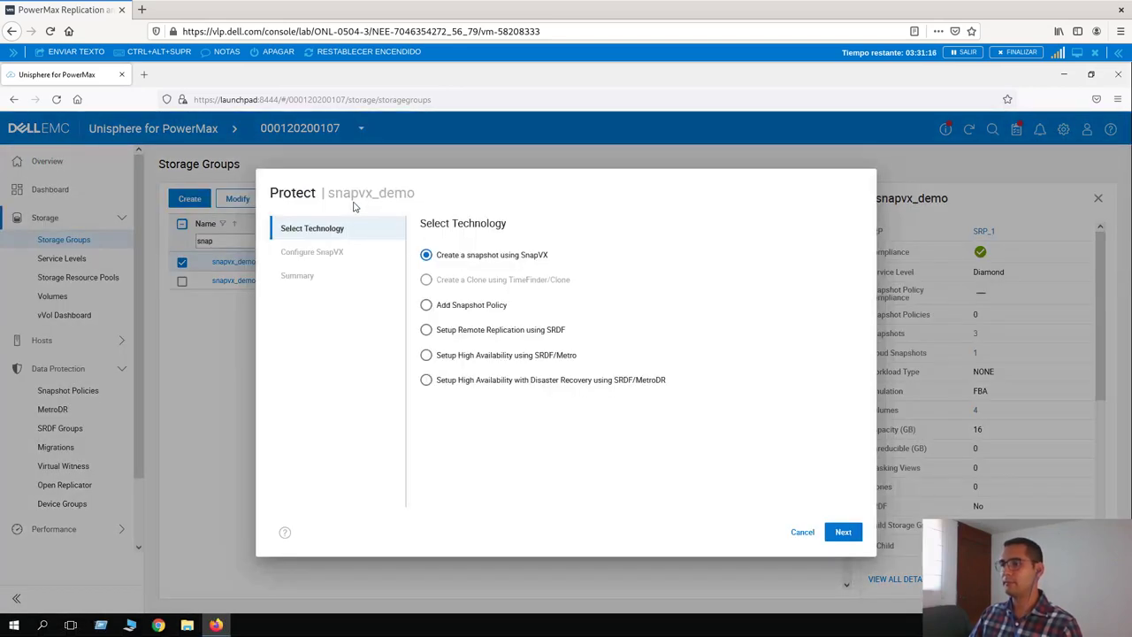
left_click(844, 532)
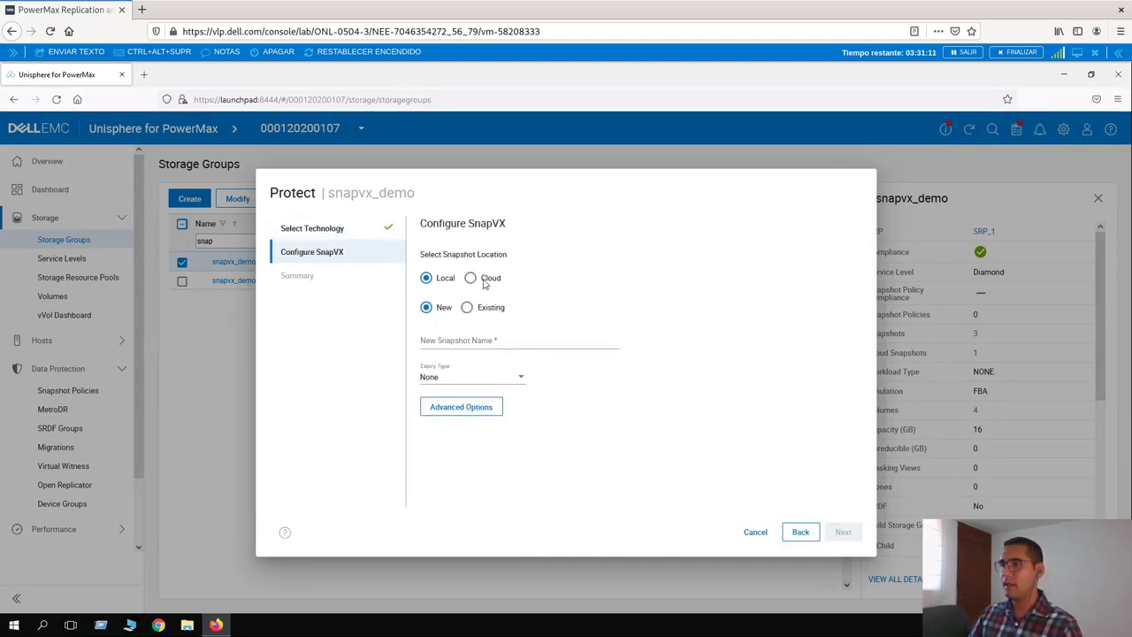
left_click(449, 343)
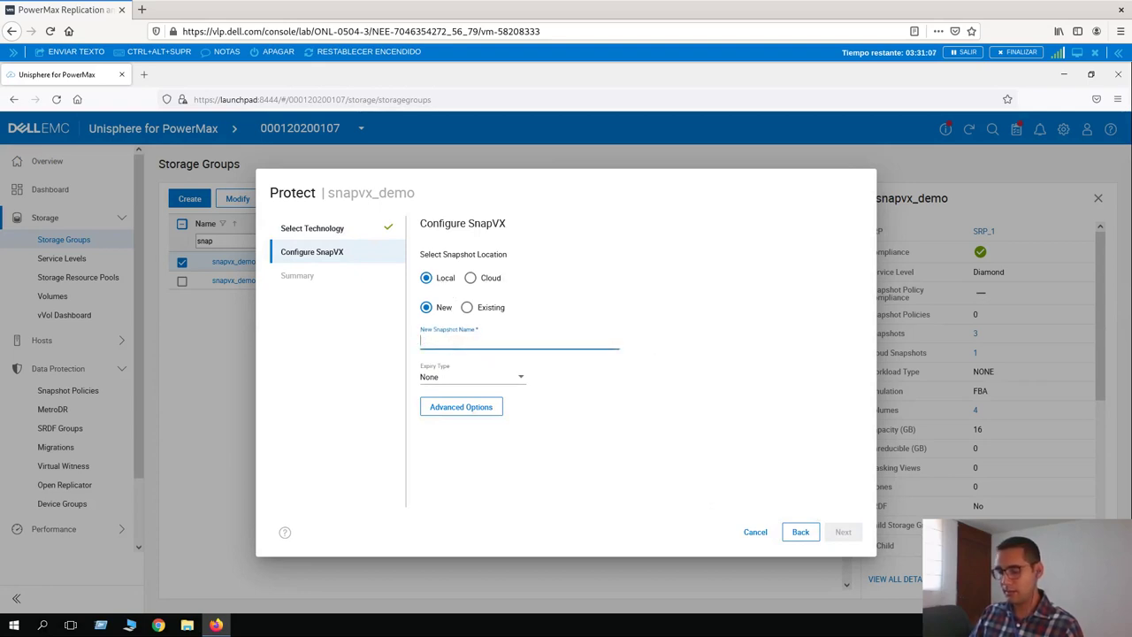
type("secure_snap")
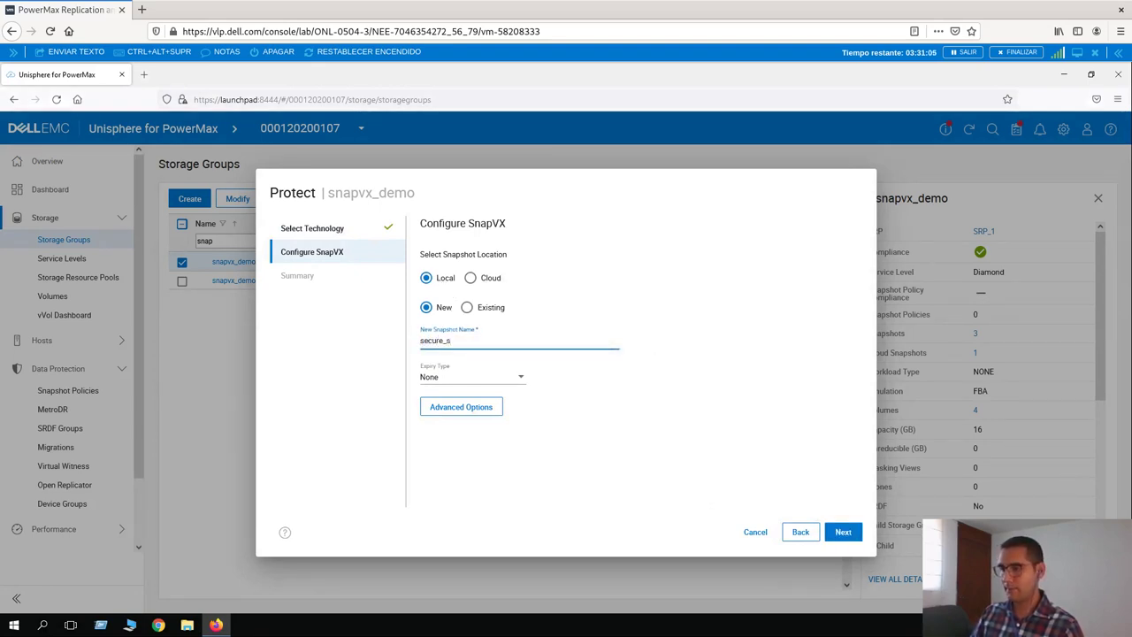
left_click(559, 414)
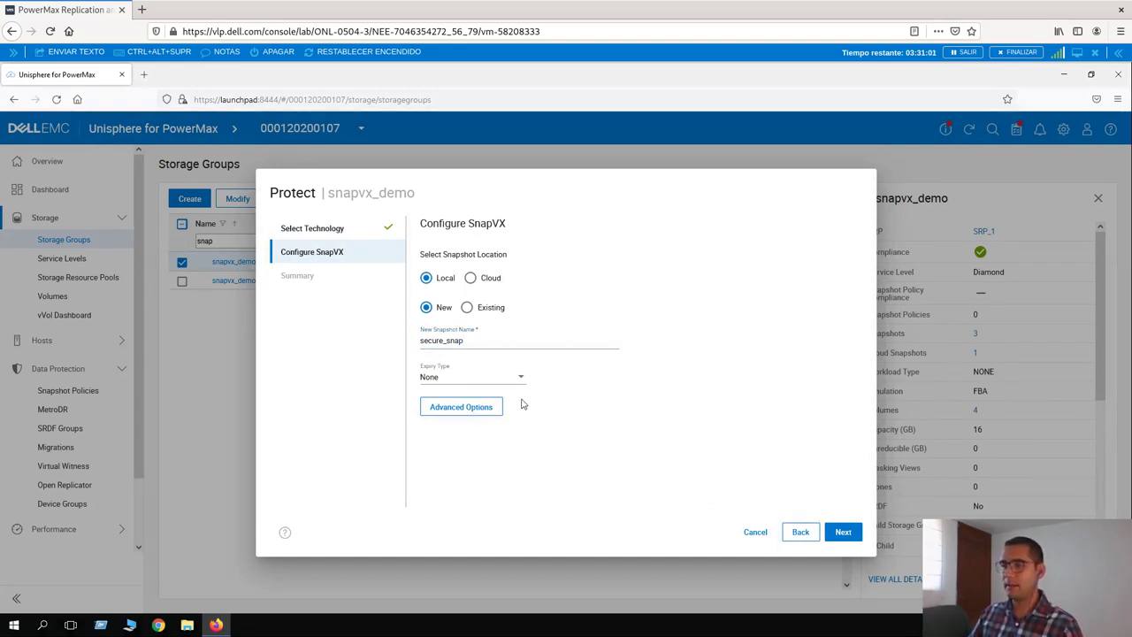
Step: Enable Secure Snaps for secure_snap with an expiry of 7 days and 0 hours, and create the snapshot immediately
left_click(474, 414)
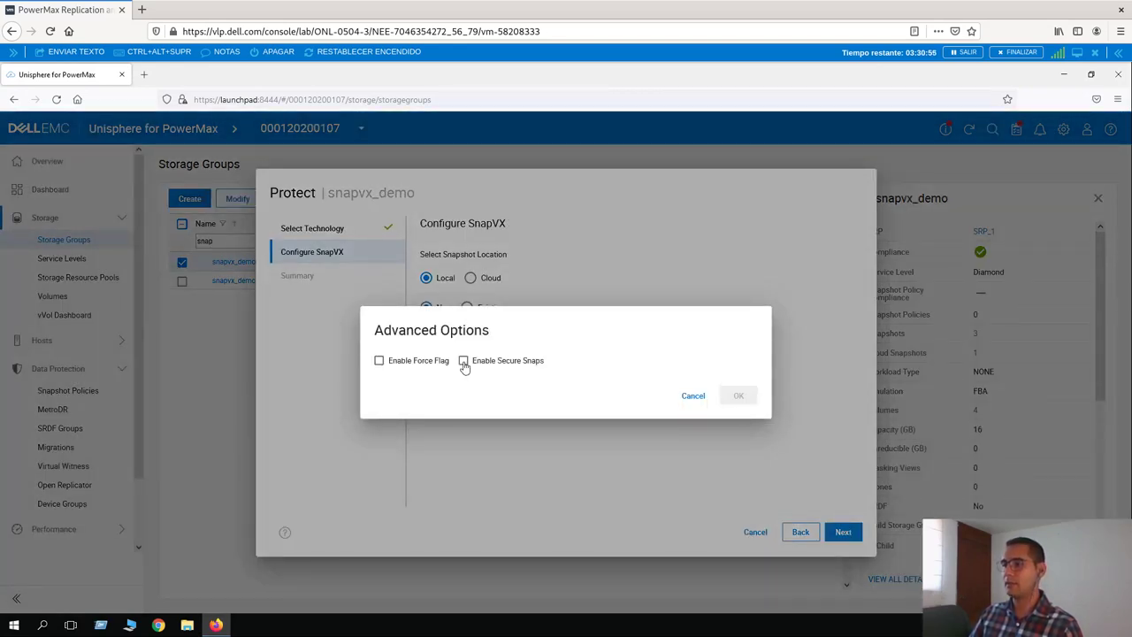
left_click(463, 361)
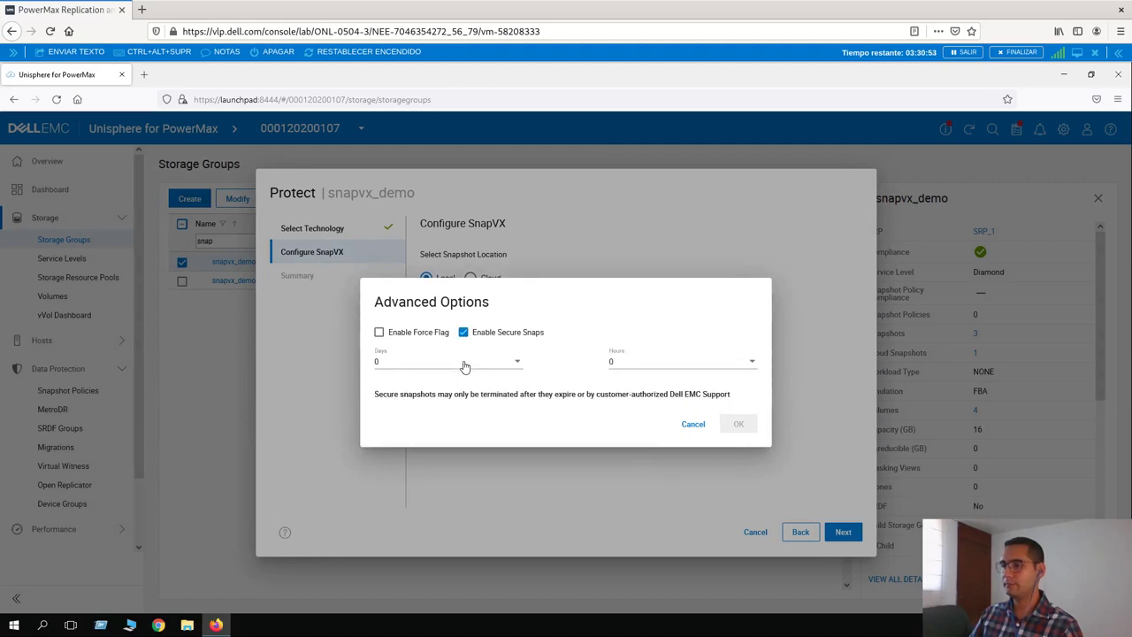
left_click(511, 368)
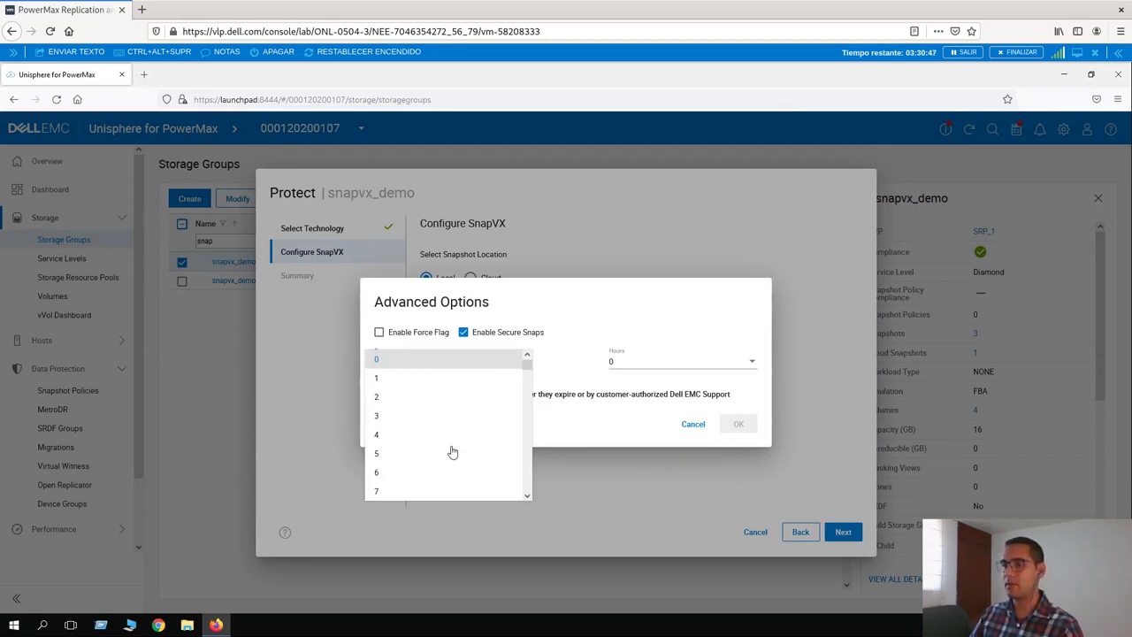
left_click(380, 493)
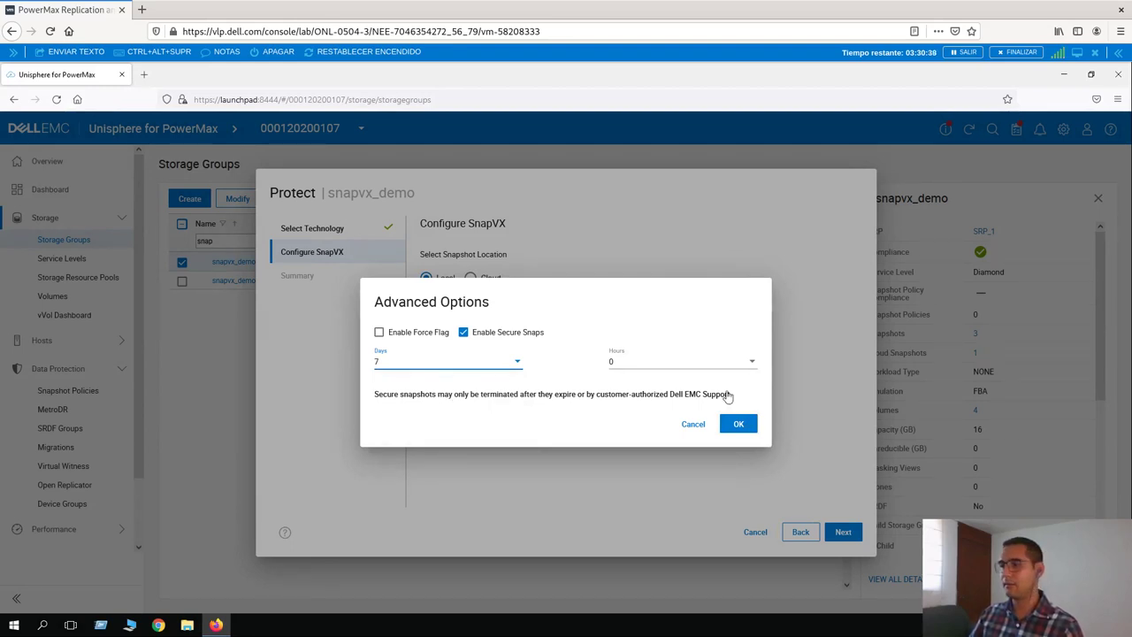
left_click(738, 426)
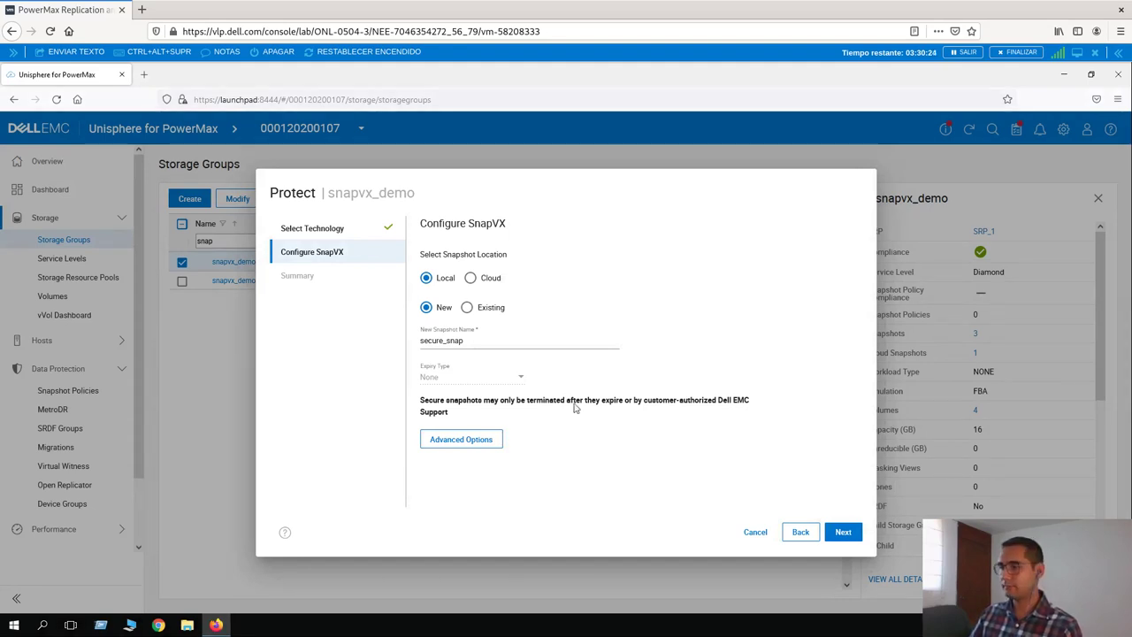
left_click(842, 533)
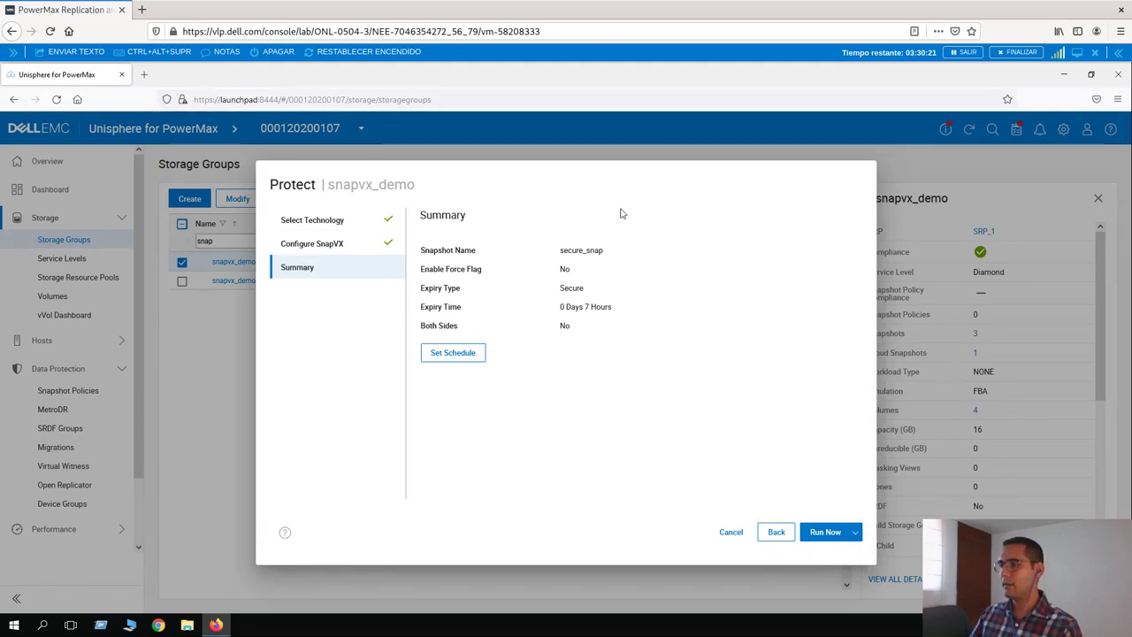
left_click(826, 532)
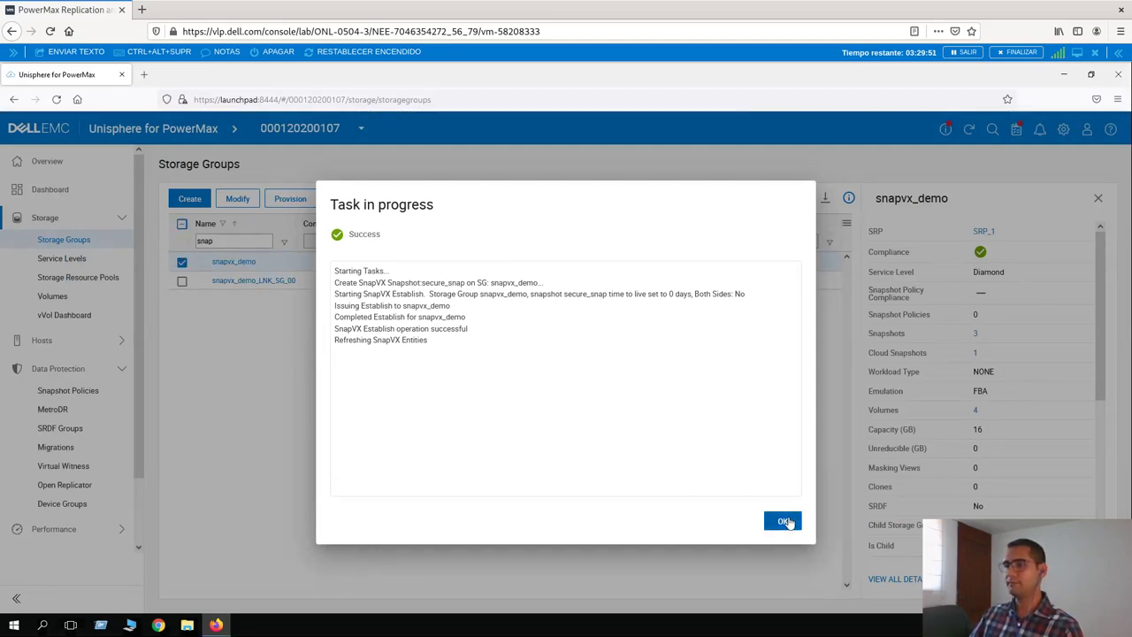
Step: Open the snapshots list of the snapvx_demo storage group and view the details of secure_snap
left_click(784, 522)
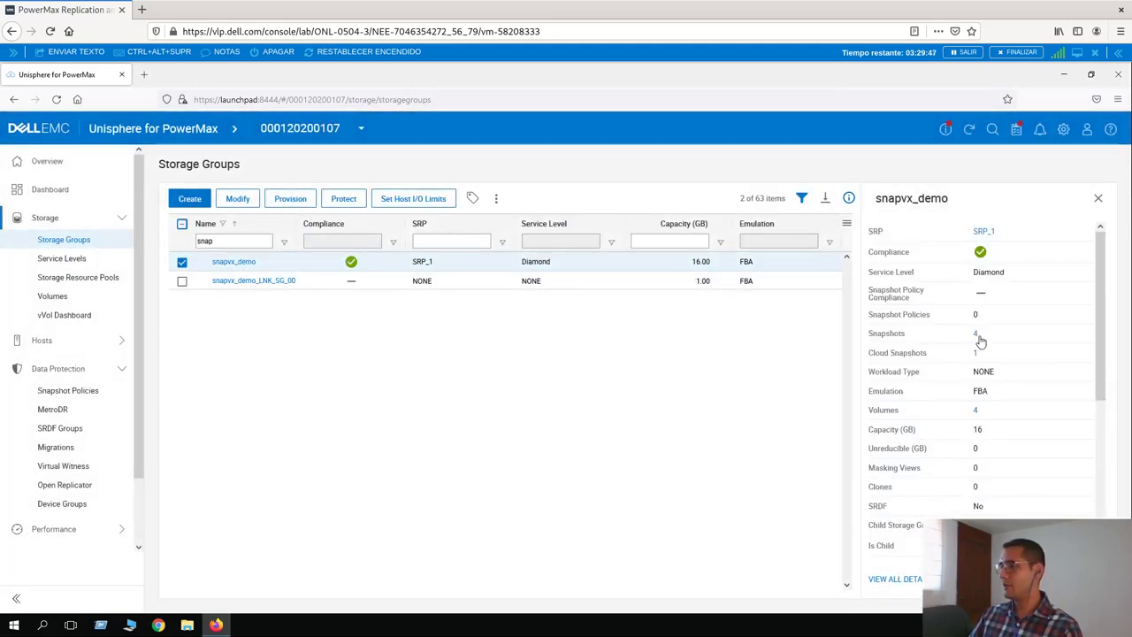
left_click(976, 336)
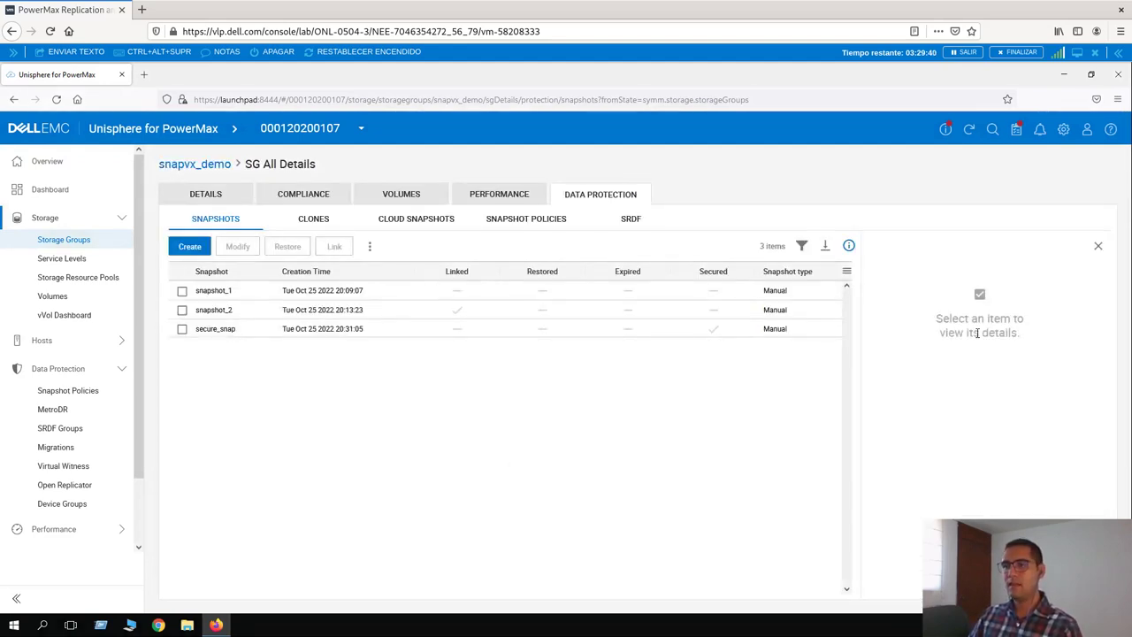
left_click(424, 336)
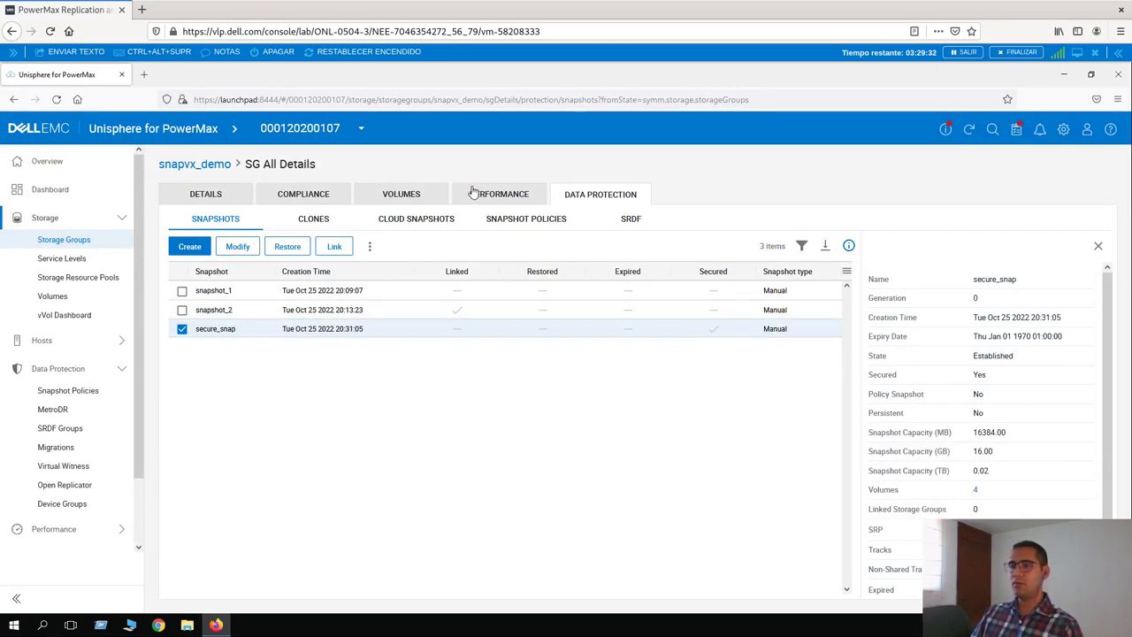
Step: Try to terminate the secure_snap snapshot immediately, then dismiss the termination dialog
left_click(370, 249)
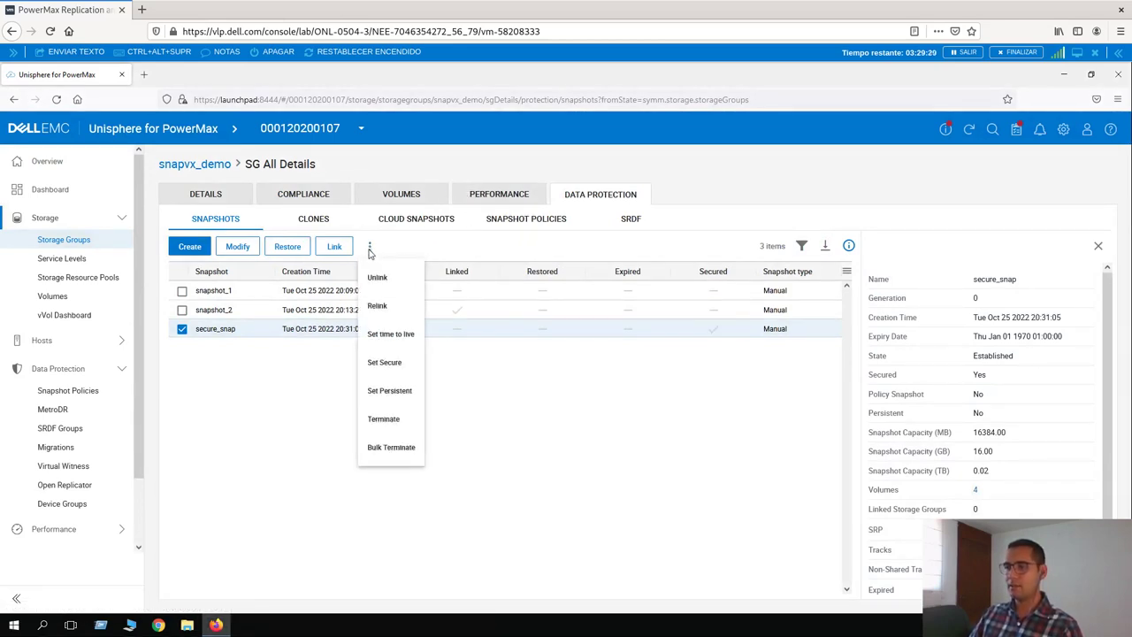
left_click(385, 419)
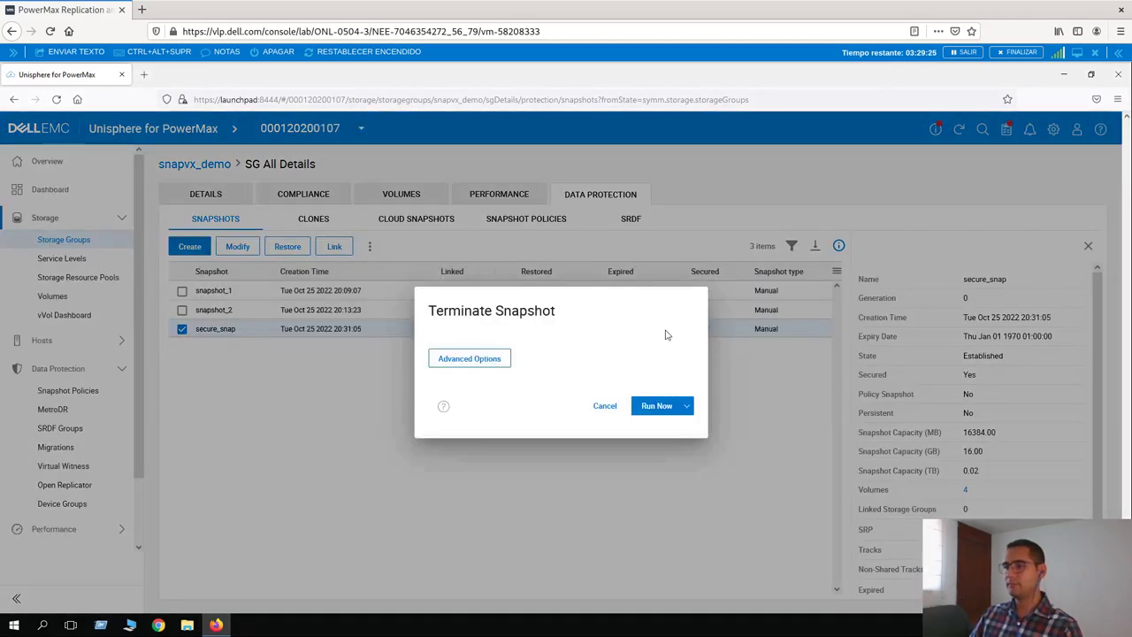
left_click(659, 404)
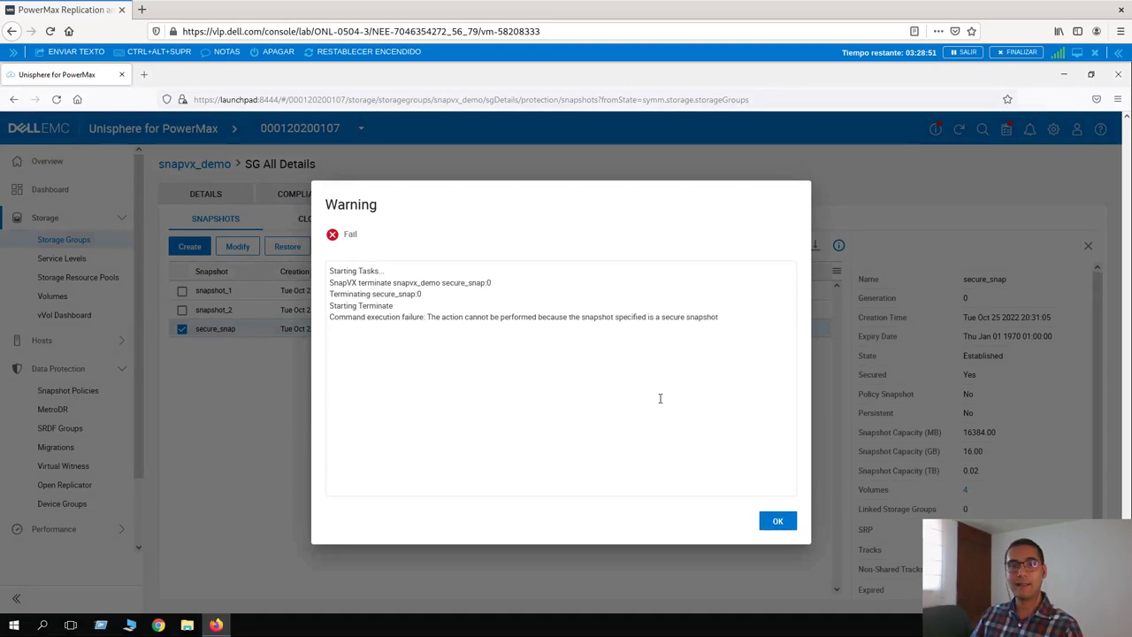
left_click(777, 522)
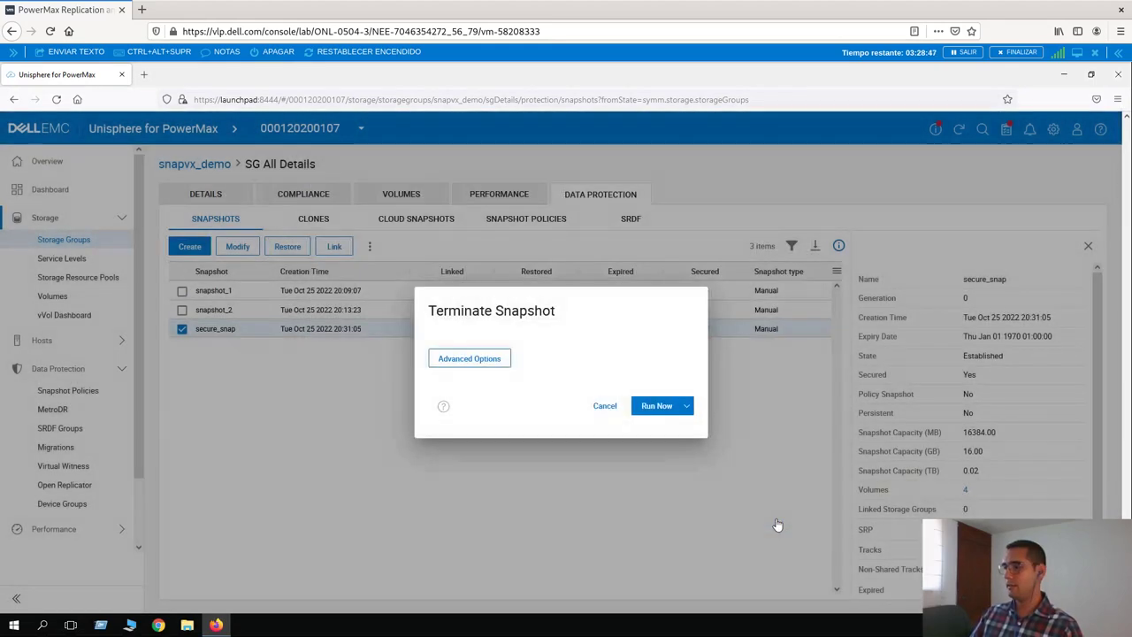
left_click(605, 407)
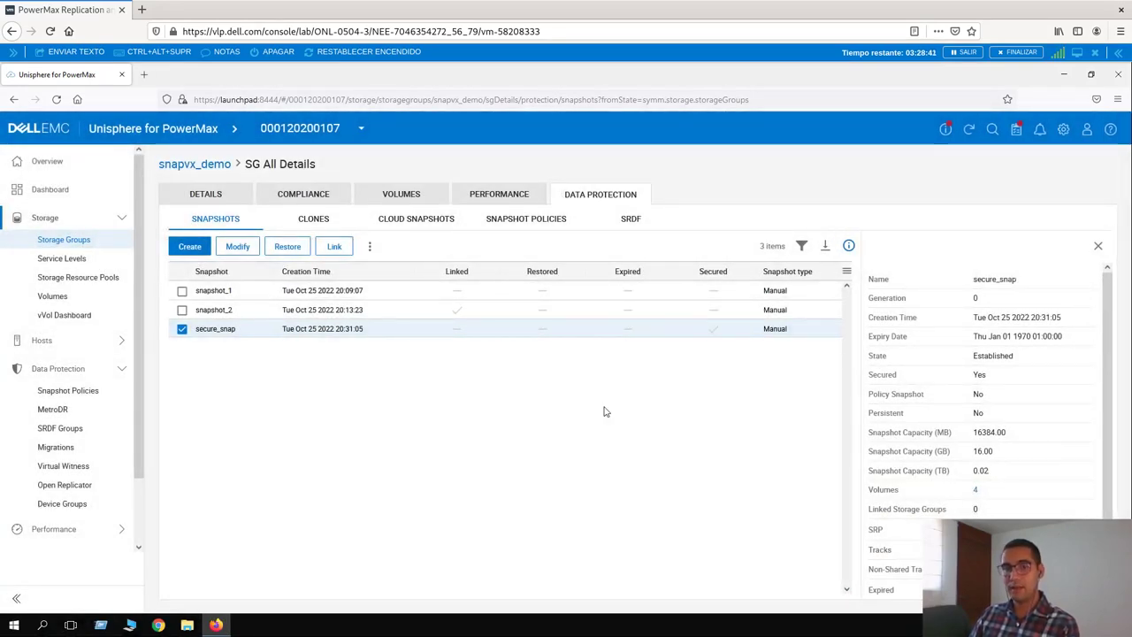
Step: Select only snapshot_1 in the snapvx_demo snapshots list and terminate it immediately
left_click(182, 329)
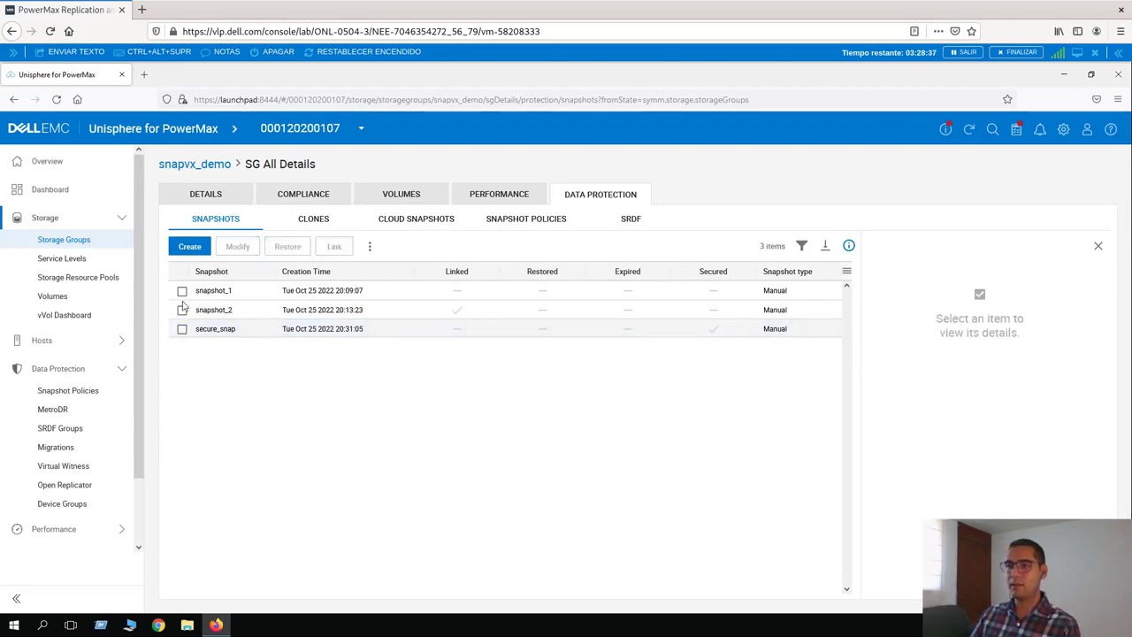
left_click(183, 291)
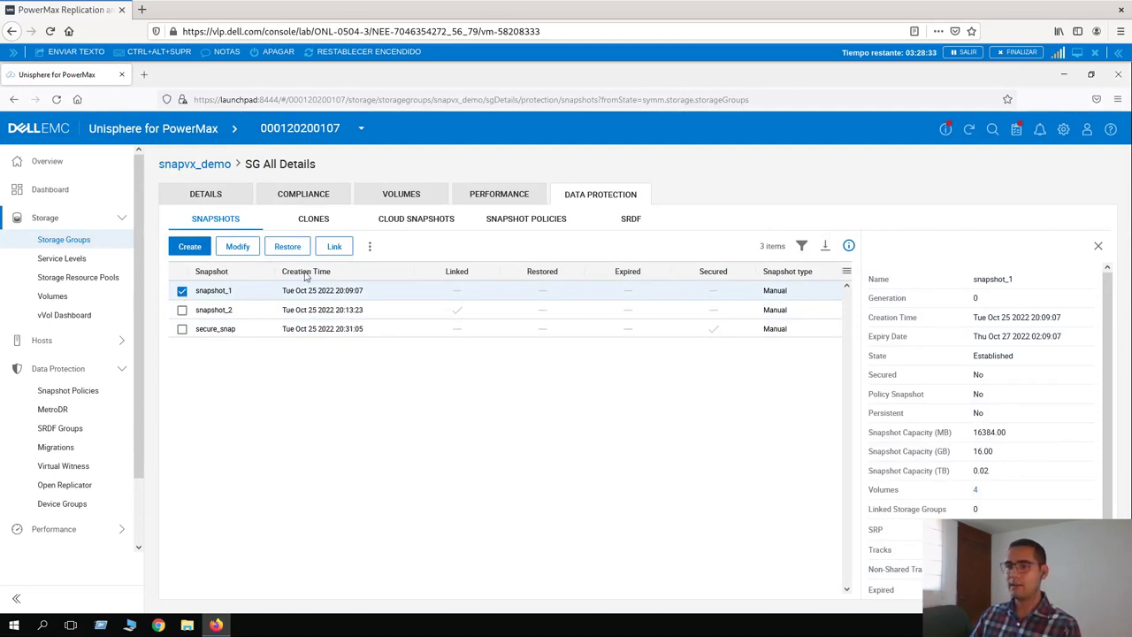
left_click(371, 248)
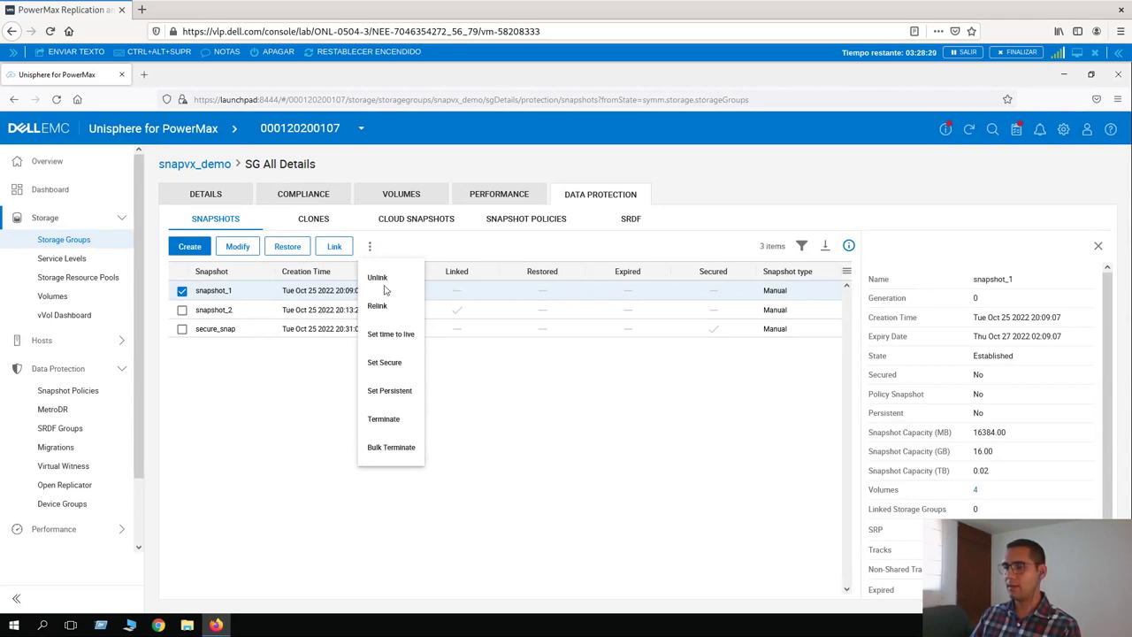
left_click(383, 420)
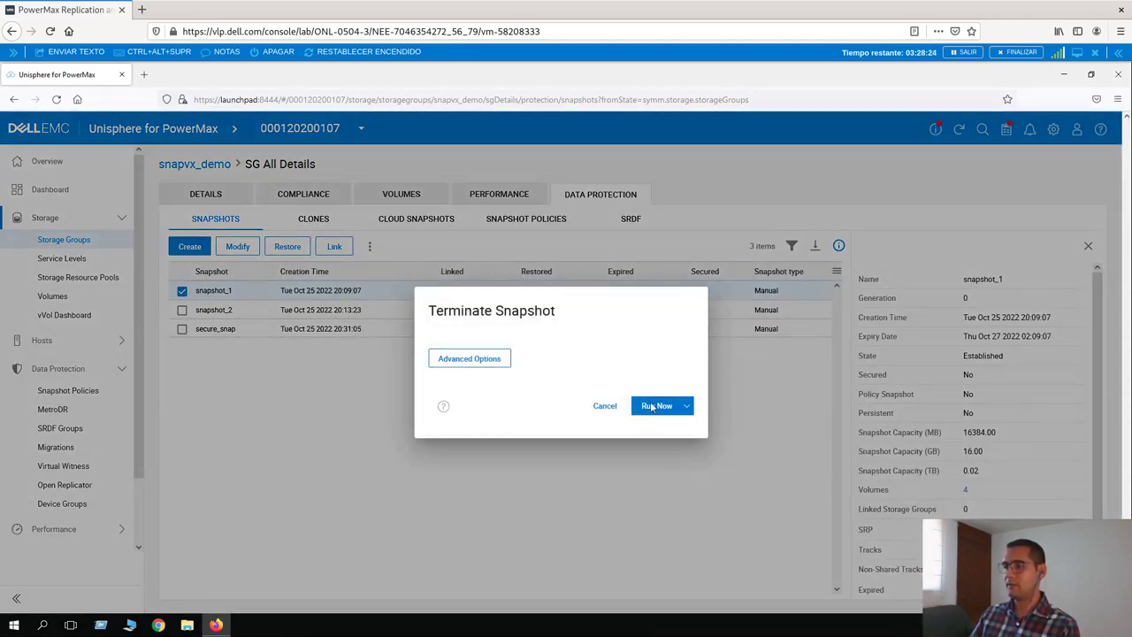
left_click(655, 407)
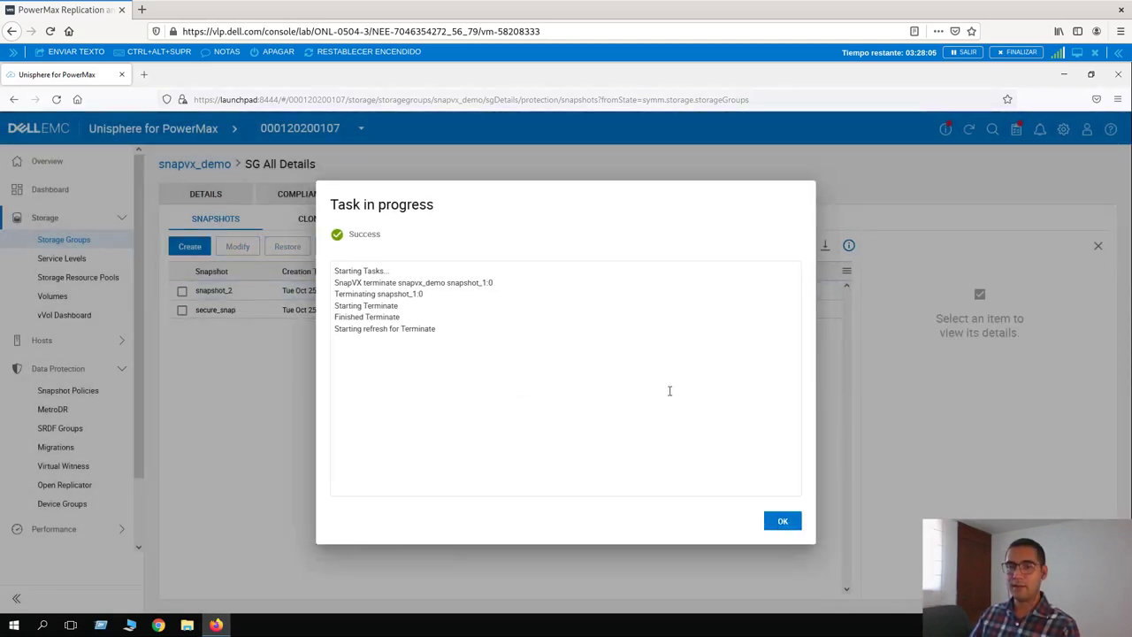
left_click(782, 521)
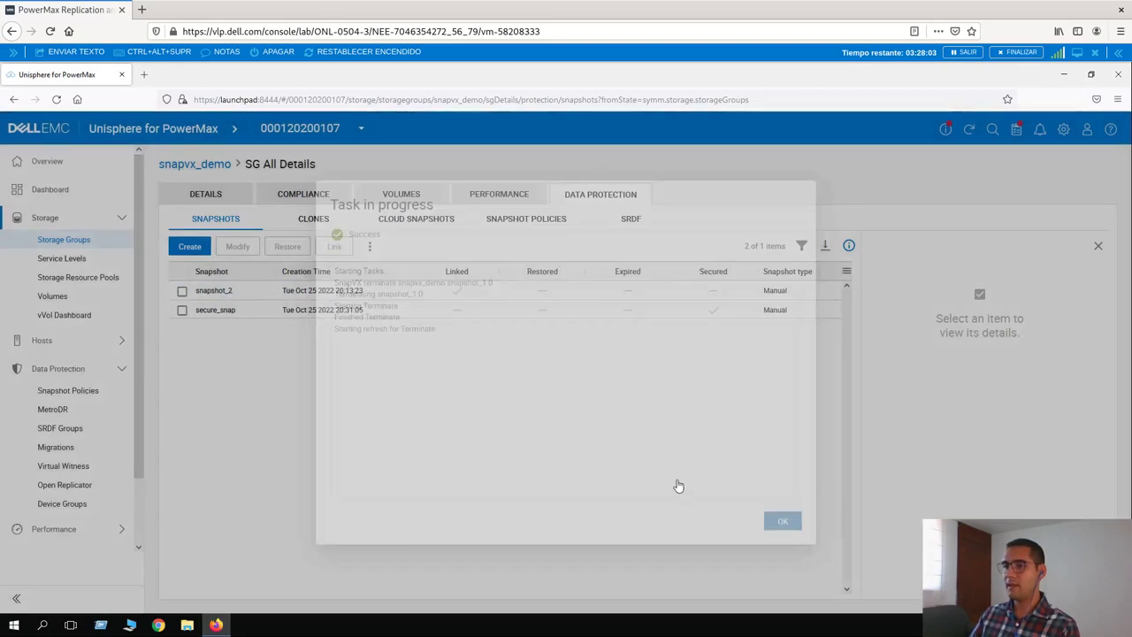